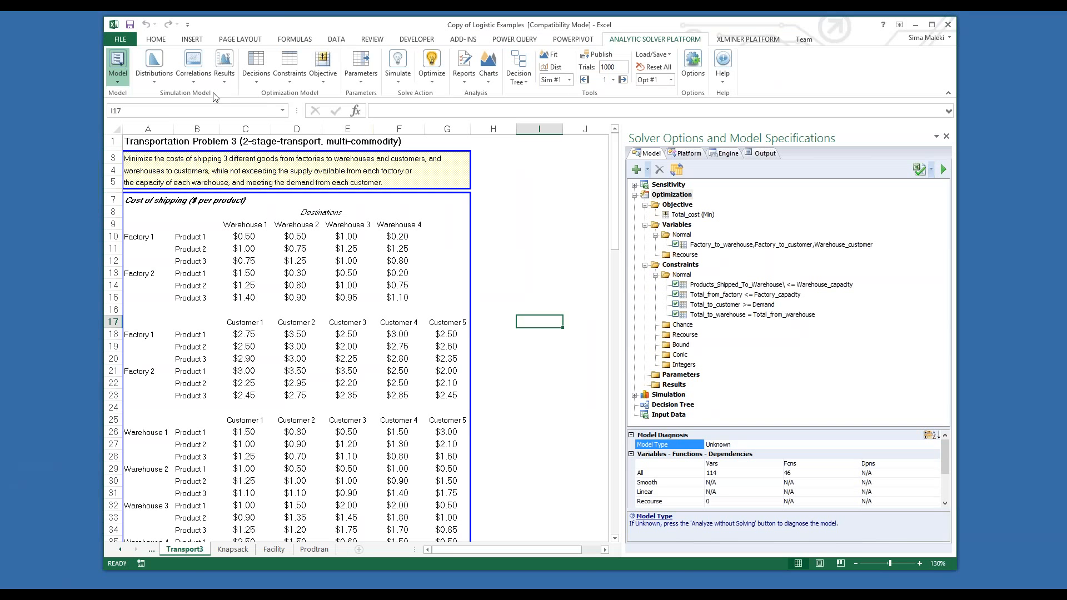
Step: Change the active Solver product from Analytic Solver Platform to Premium Solver Platform
{"action": "left_click", "coordinate": [745, 40]}
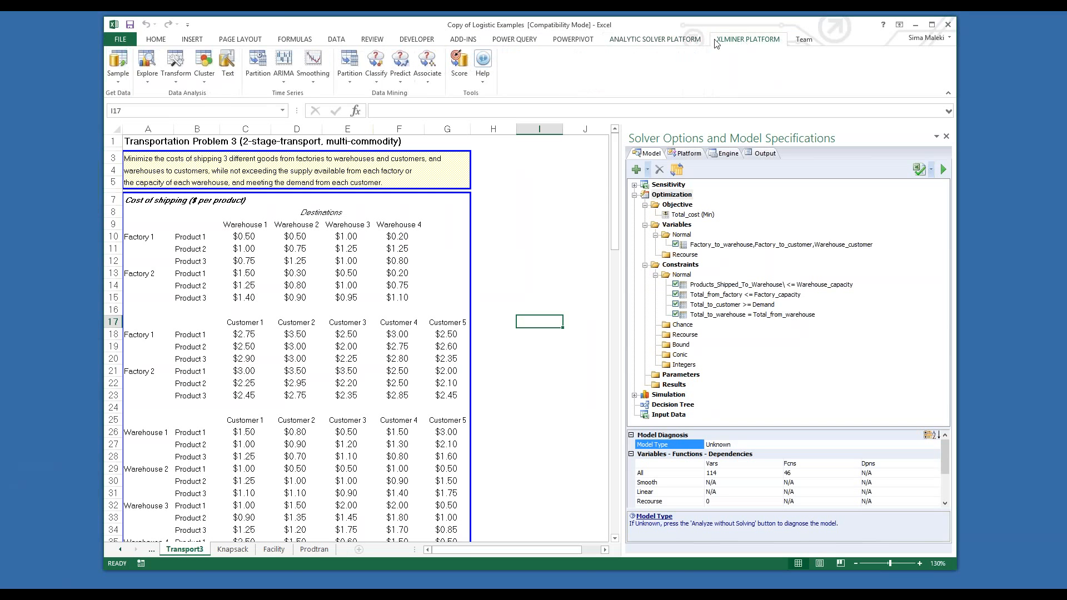
{"action": "left_click", "coordinate": [675, 40]}
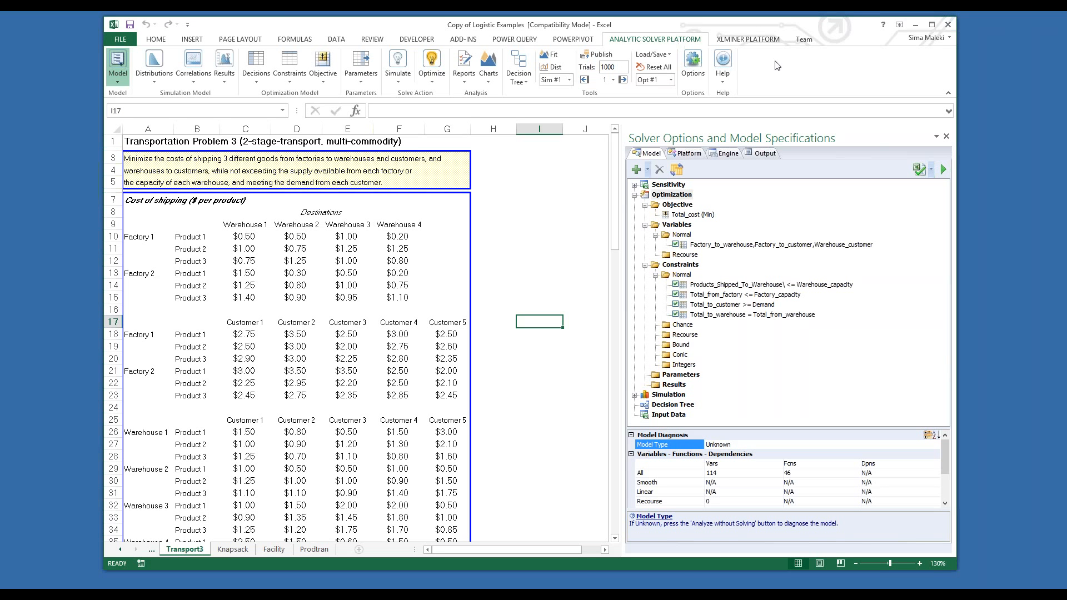
{"action": "left_click", "coordinate": [723, 78]}
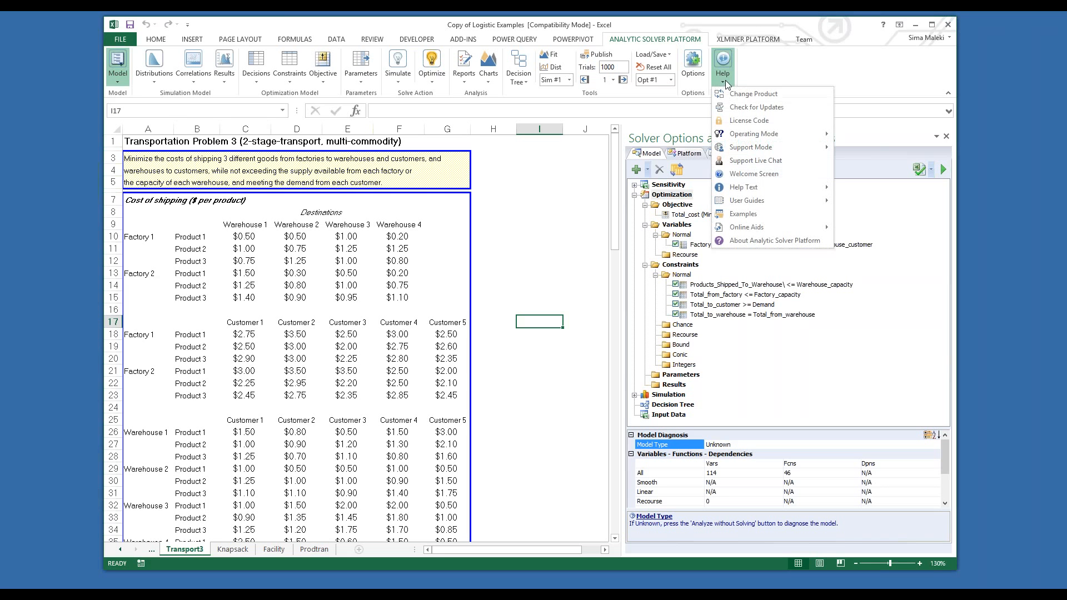
{"action": "left_click", "coordinate": [736, 95]}
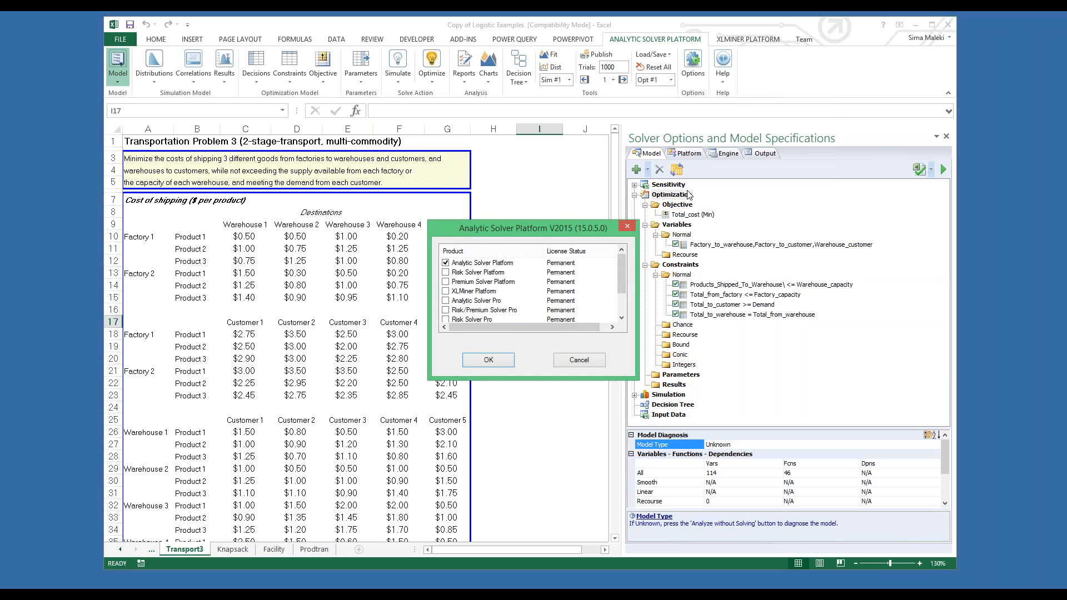
{"action": "left_click", "coordinate": [446, 281]}
{"action": "left_click", "coordinate": [501, 364]}
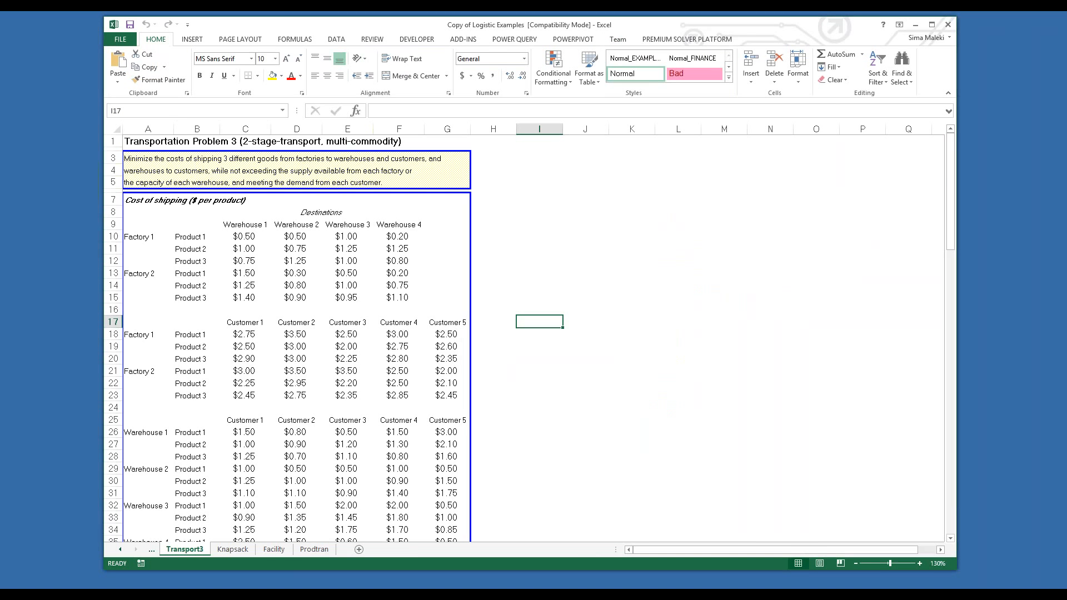
Step: Display the Premium Solver Platform commands and widen the Solver Options and Model Specifications pane to fit the full model entries
{"action": "left_click", "coordinate": [673, 41]}
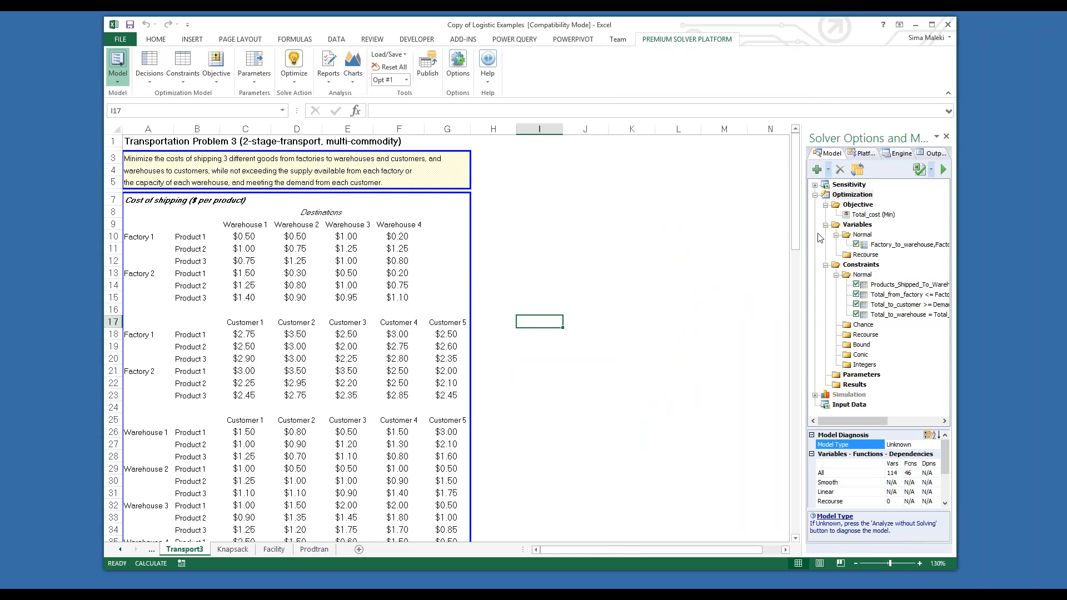
{"action": "left_click_drag", "start_coordinate": [804, 250], "coordinate": [662, 250]}
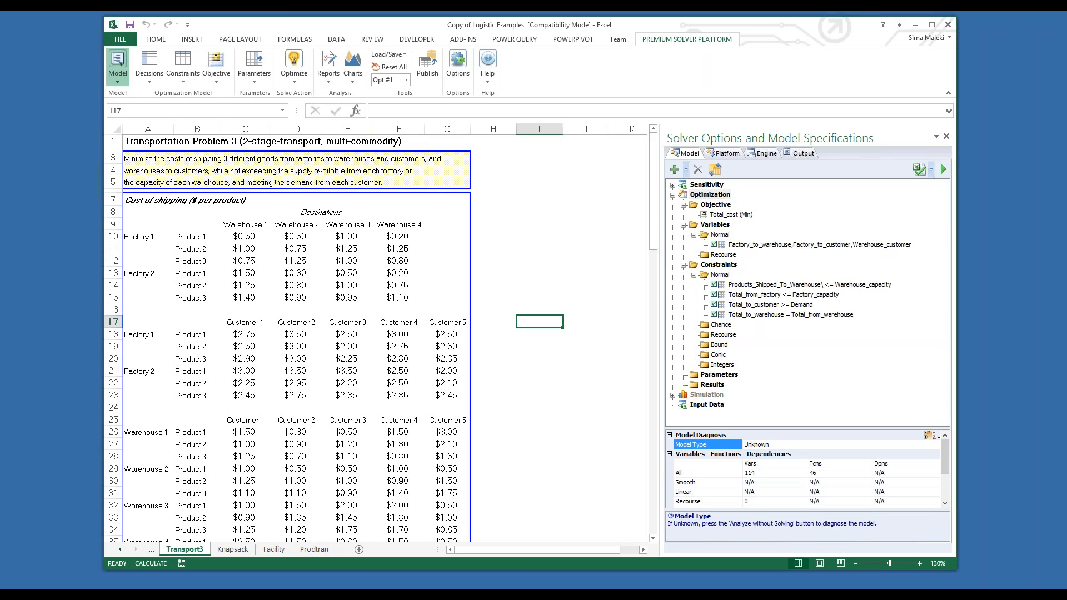
{"action": "left_click", "coordinate": [119, 61]}
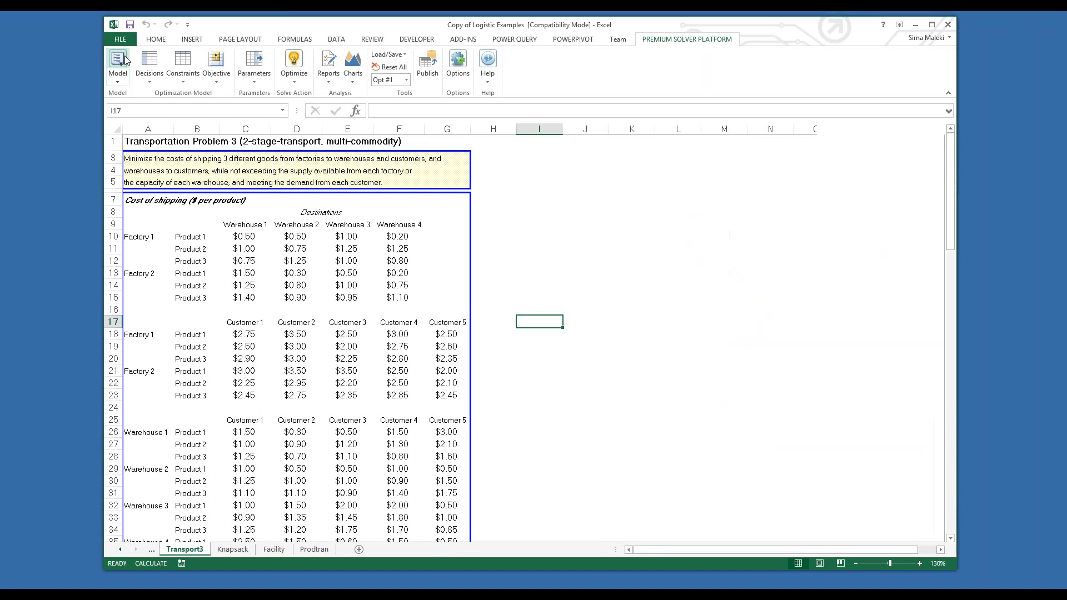
{"action": "left_click", "coordinate": [125, 60]}
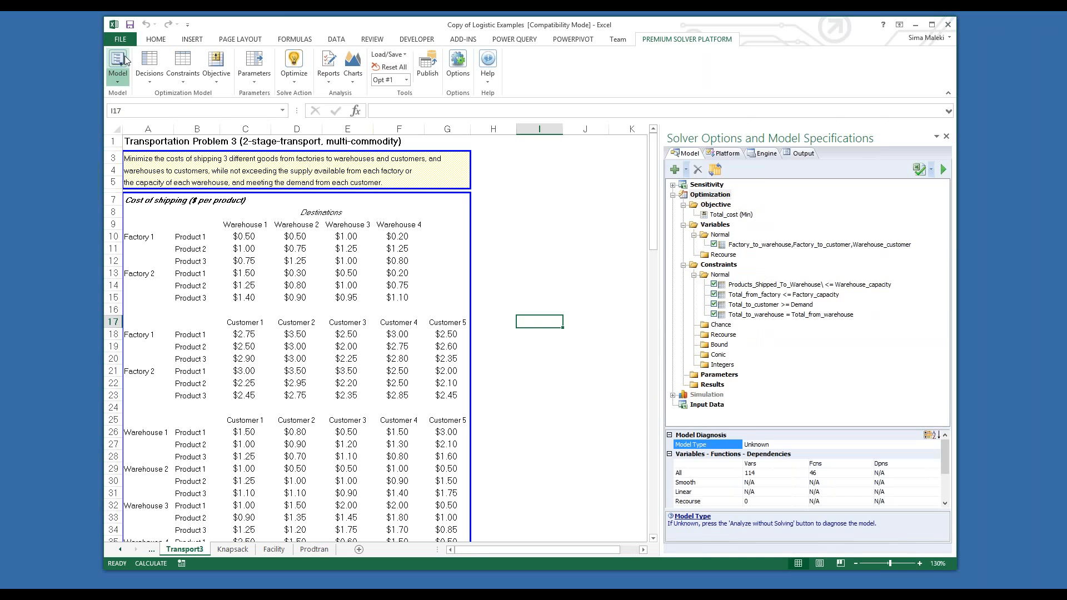
{"action": "left_click", "coordinate": [115, 82]}
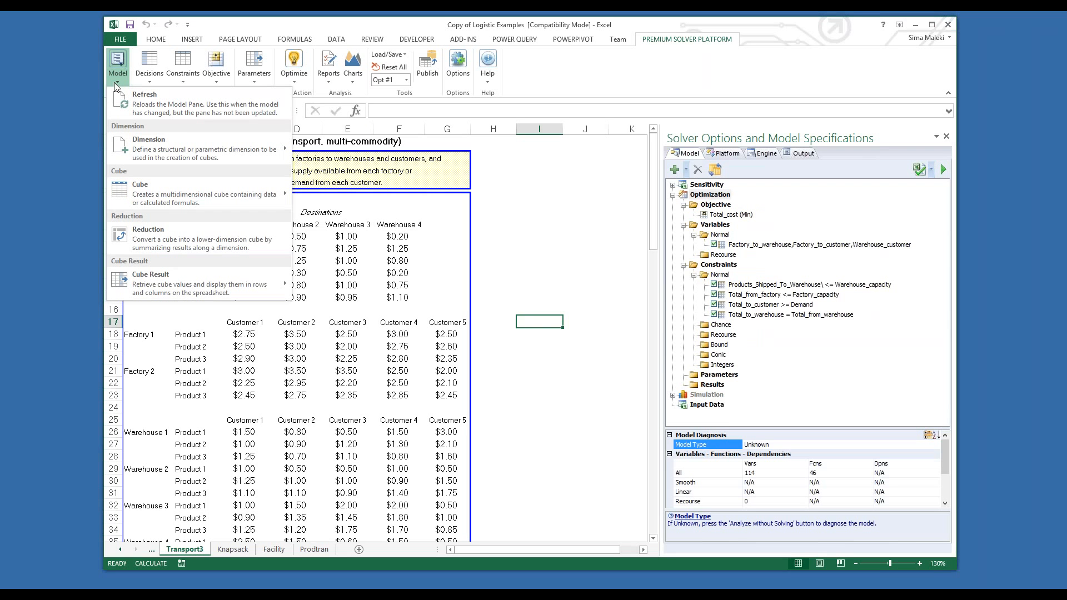
{"action": "left_click", "coordinate": [209, 24]}
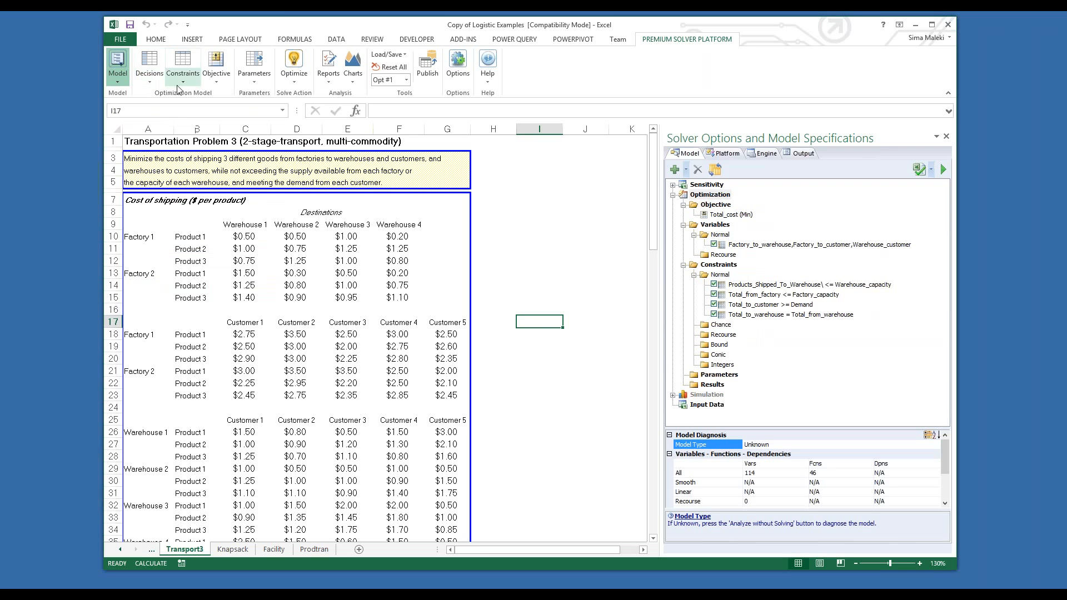
{"action": "left_click", "coordinate": [254, 83]}
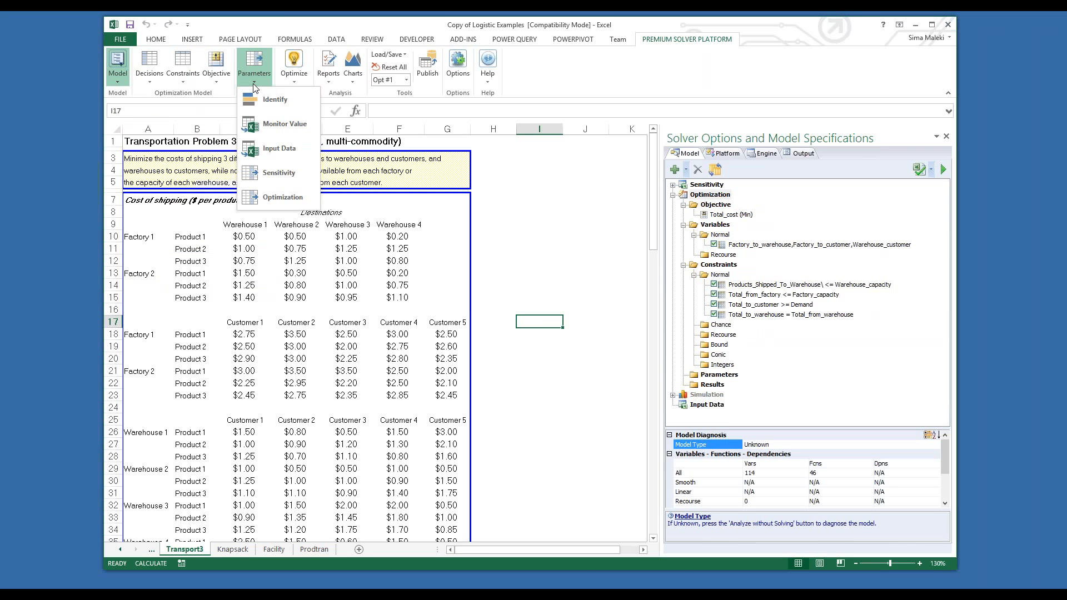
{"action": "left_click", "coordinate": [326, 93]}
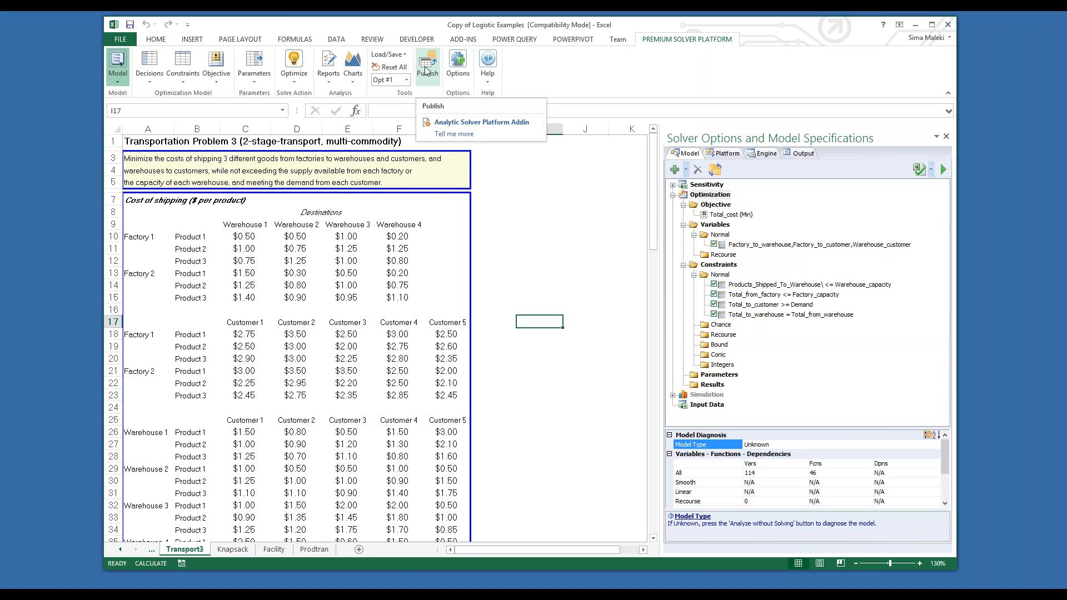
{"action": "left_click", "coordinate": [488, 87]}
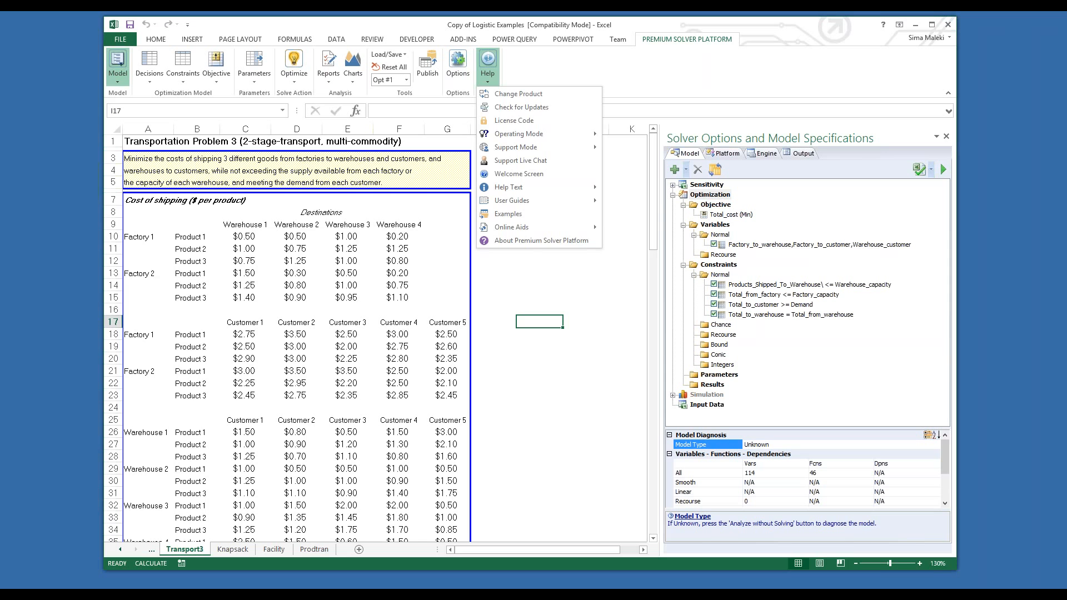
{"action": "left_click", "coordinate": [626, 89]}
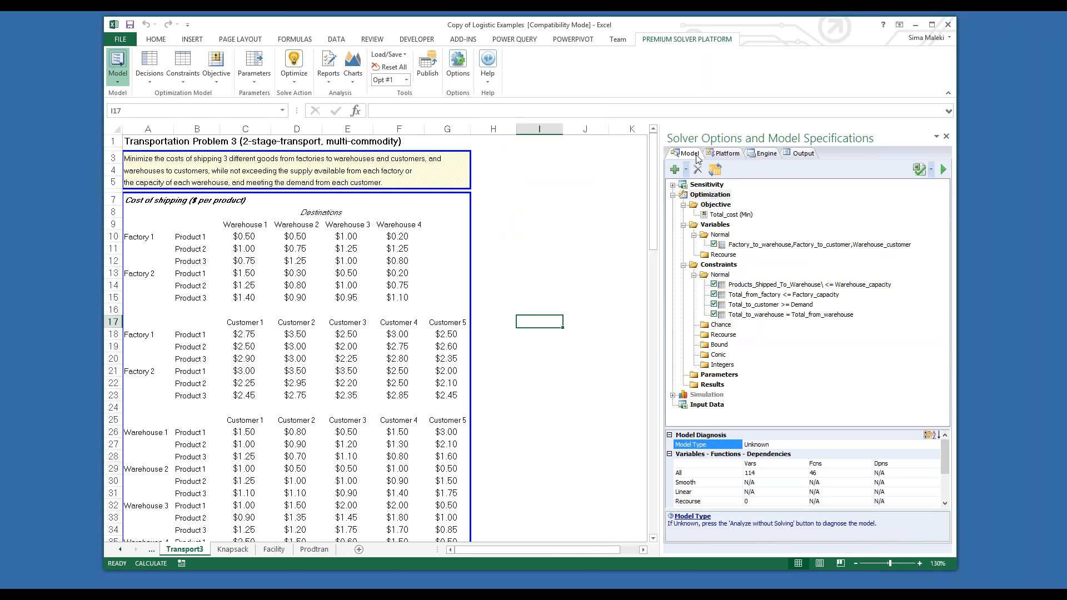
Step: Review the solver's platform options, engine settings with the available engines, and output view, and return to the model outline
{"action": "left_click", "coordinate": [726, 155]}
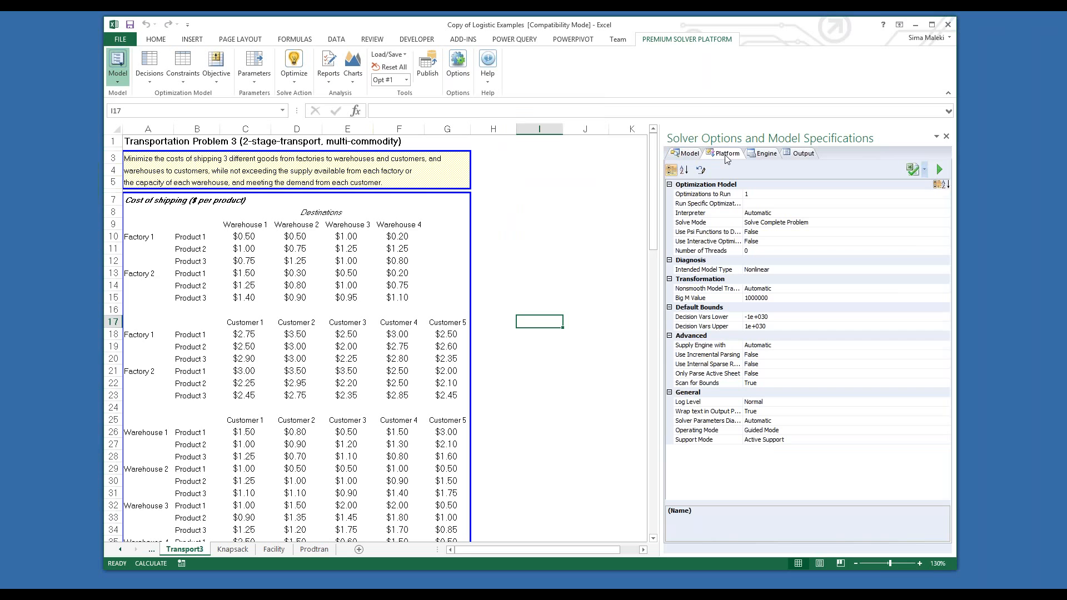
{"action": "left_click", "coordinate": [771, 155]}
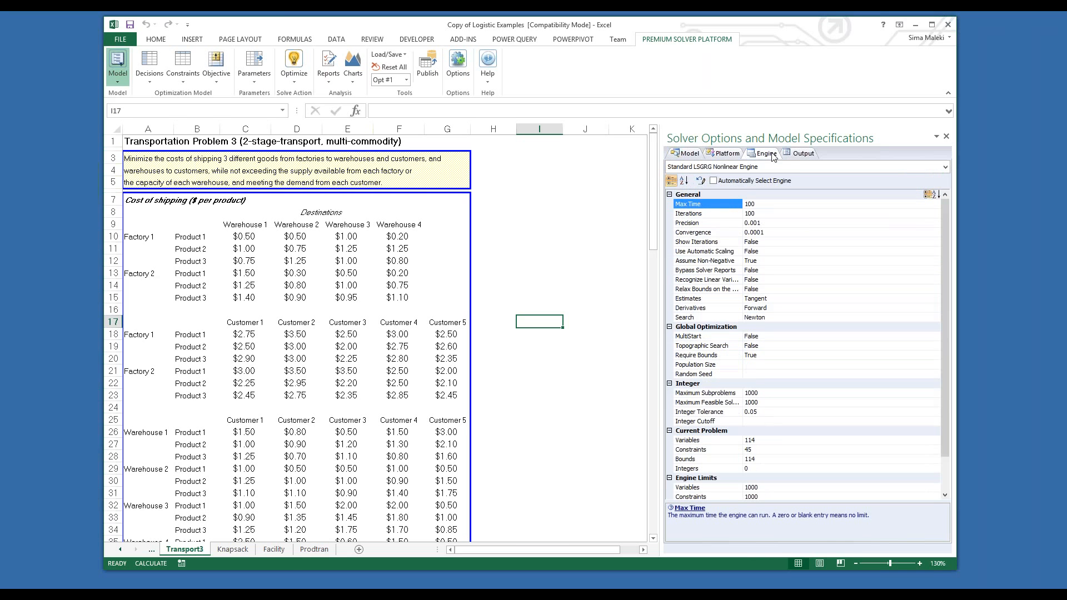
{"action": "left_click", "coordinate": [798, 167]}
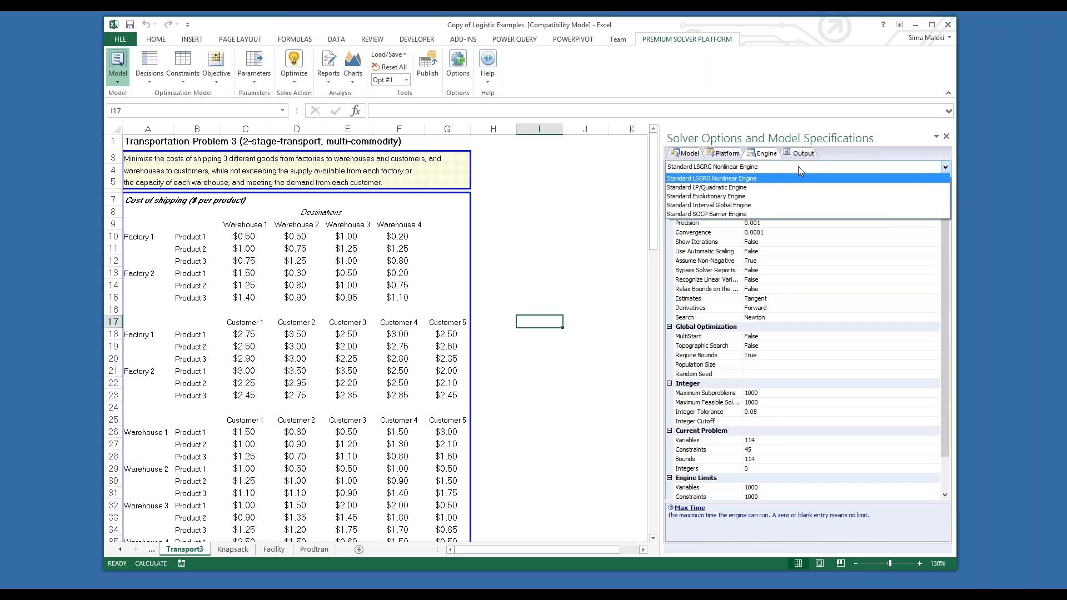
{"action": "left_click", "coordinate": [833, 157]}
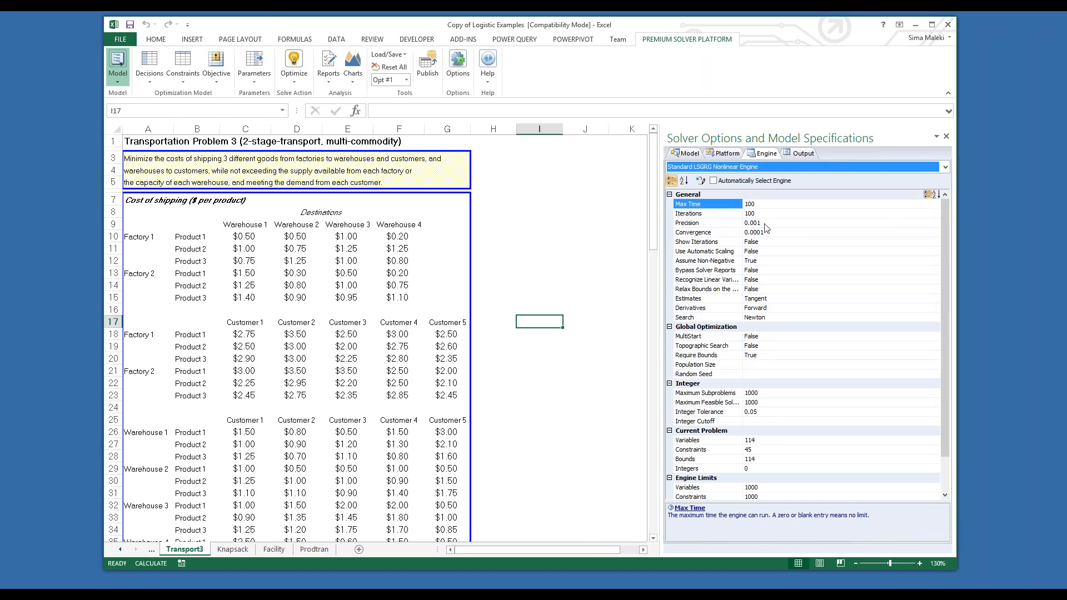
{"action": "left_click", "coordinate": [809, 157]}
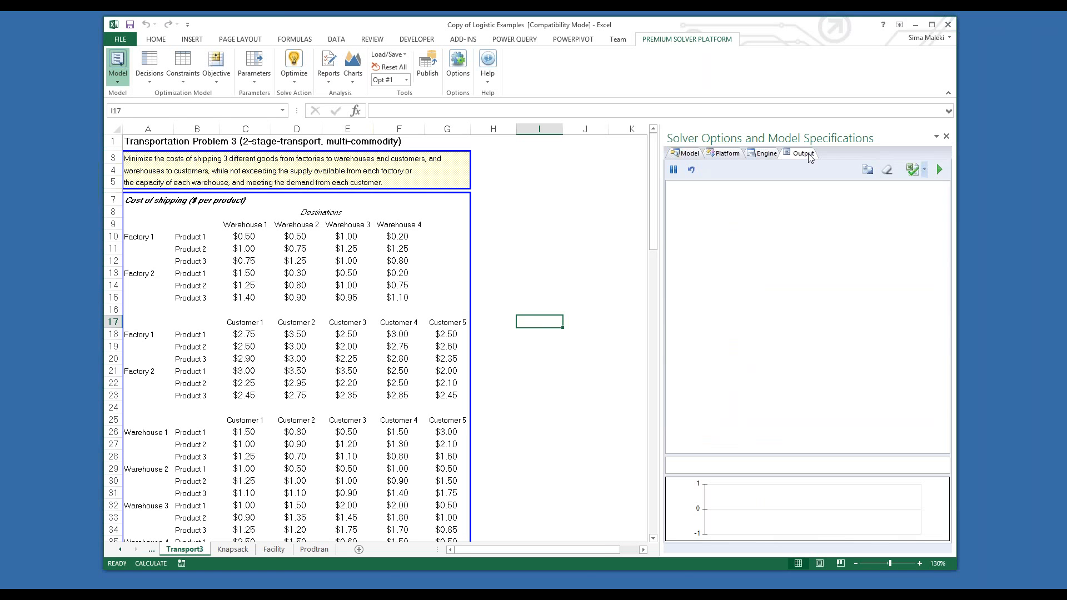
{"action": "left_click", "coordinate": [686, 155]}
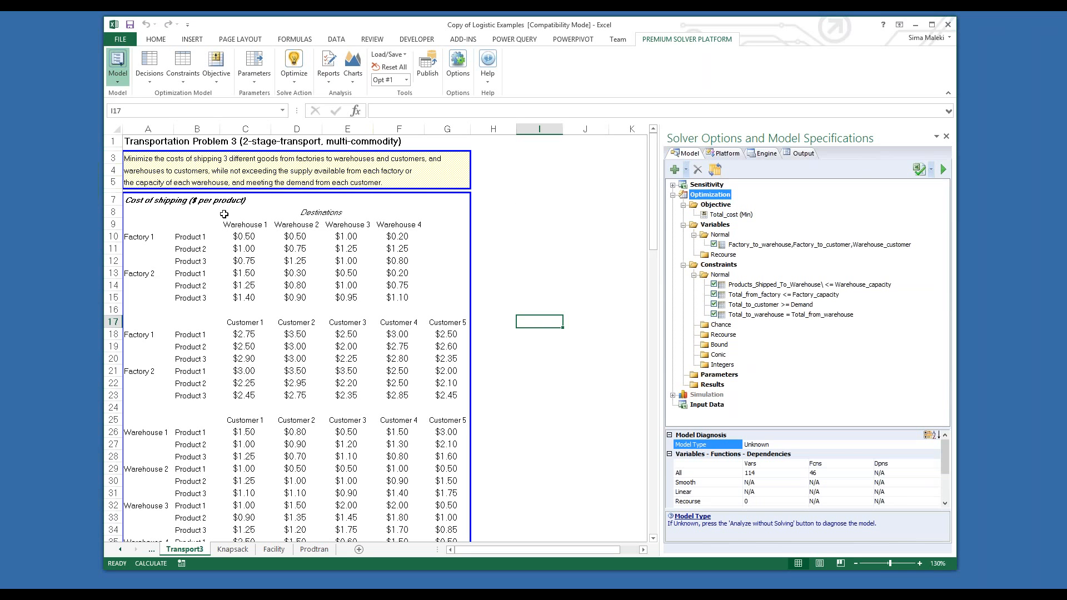
Step: Examine the factory-to-warehouse, factory-to-customer and warehouse-to-customer shipping cost tables
{"action": "left_click_drag", "start_coordinate": [181, 239], "coordinate": [376, 307]}
{"action": "left_click_drag", "start_coordinate": [243, 333], "coordinate": [415, 392]}
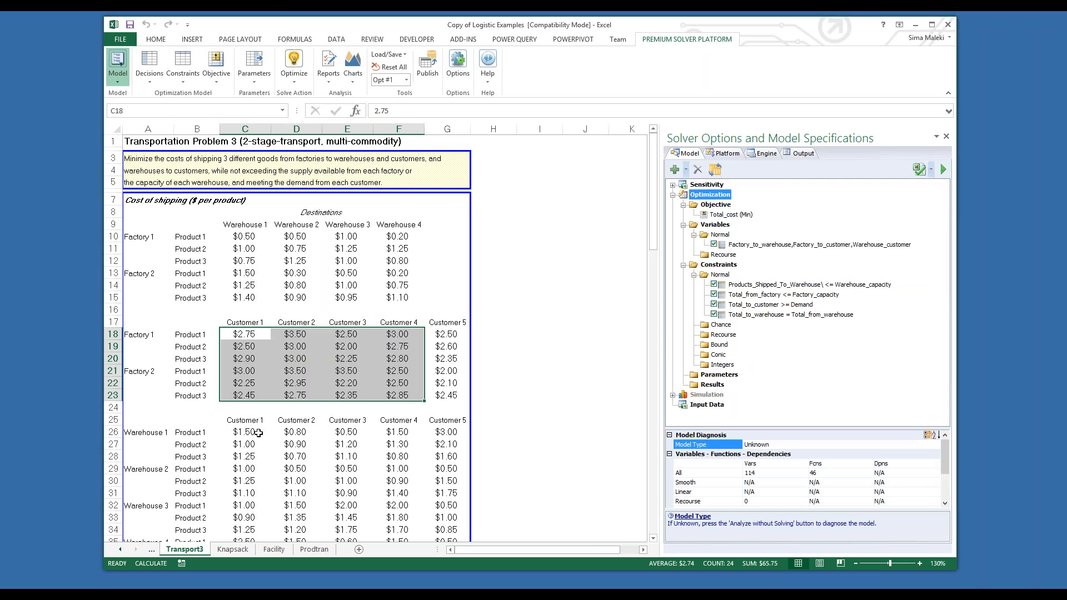
{"action": "left_click_drag", "start_coordinate": [258, 433], "coordinate": [283, 448]}
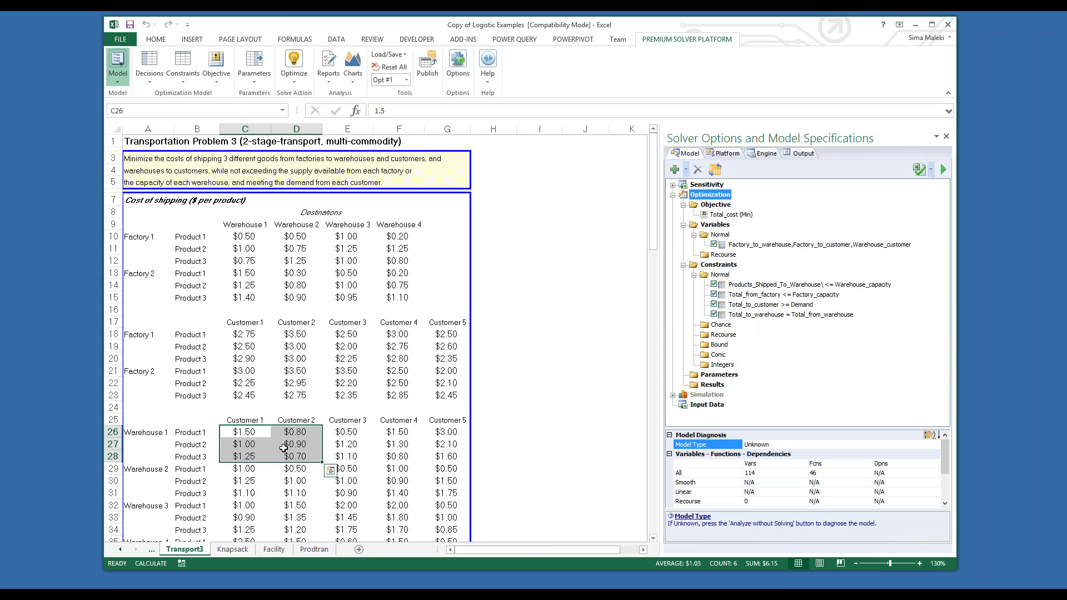
Step: Examine the shipment-quantity ranges and the definition of the model's normal variables, leaving the definition unedited
{"action": "left_click_drag", "start_coordinate": [652, 231], "coordinate": [648, 330]}
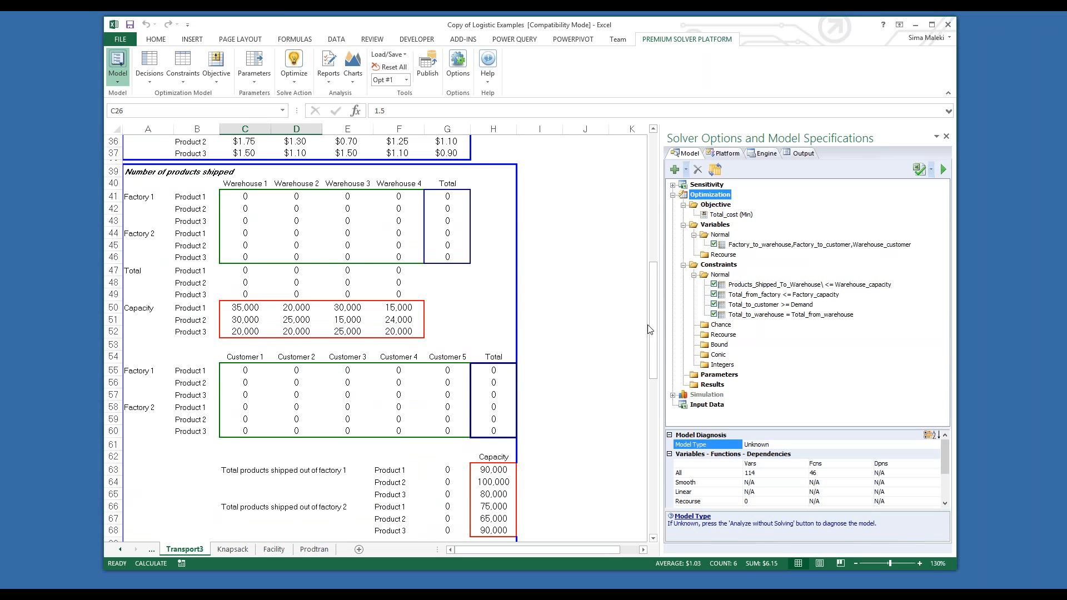
{"action": "left_click_drag", "start_coordinate": [224, 197], "coordinate": [408, 259]}
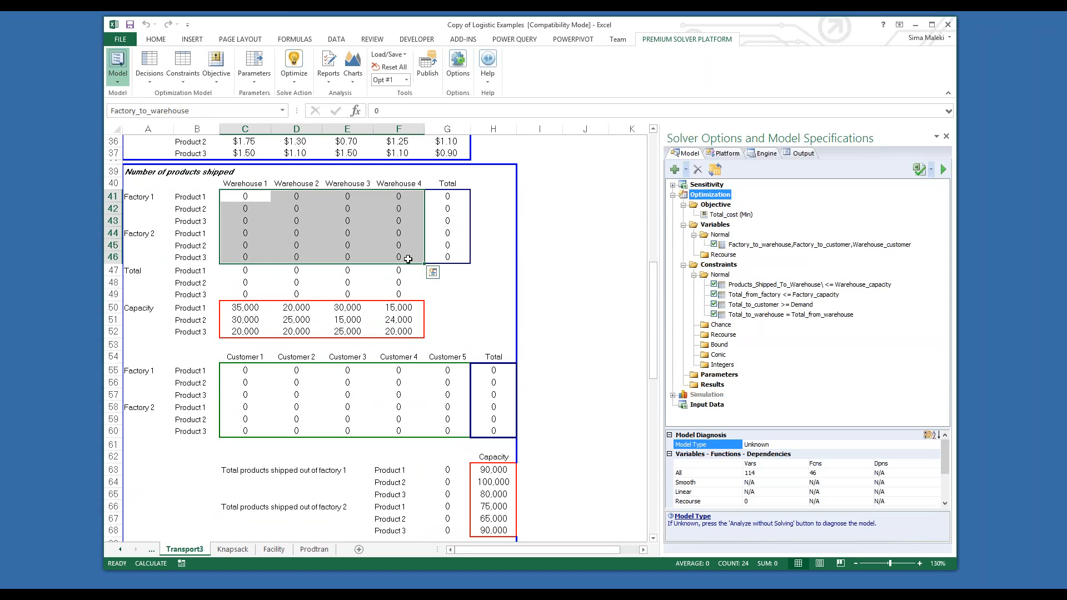
{"action": "left_click_drag", "start_coordinate": [653, 281], "coordinate": [655, 359]}
{"action": "left_click_drag", "start_coordinate": [245, 315], "coordinate": [401, 389]}
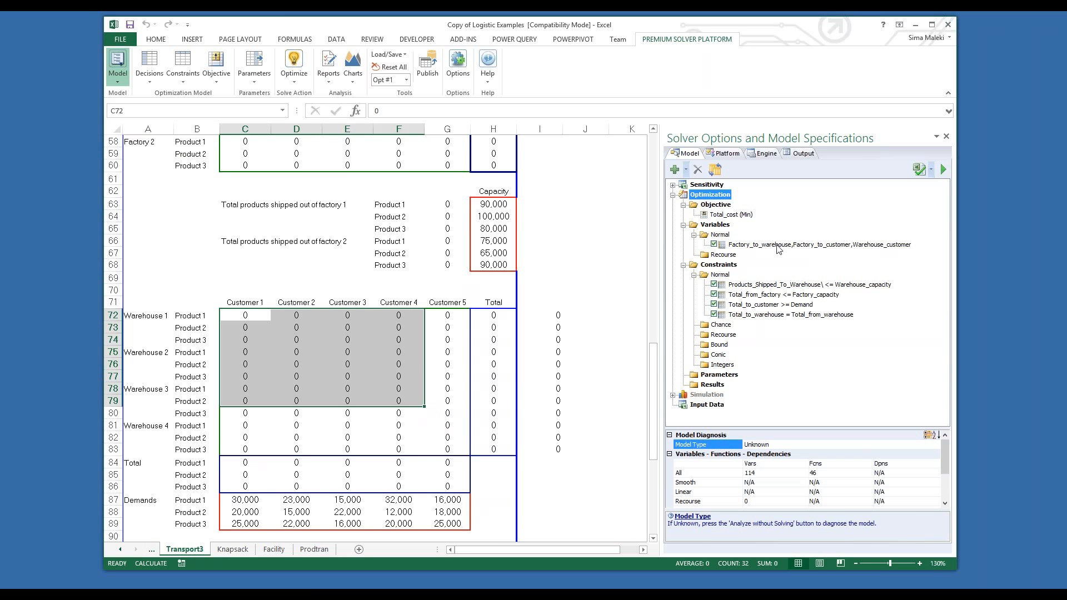
{"action": "double_click", "coordinate": [778, 245]}
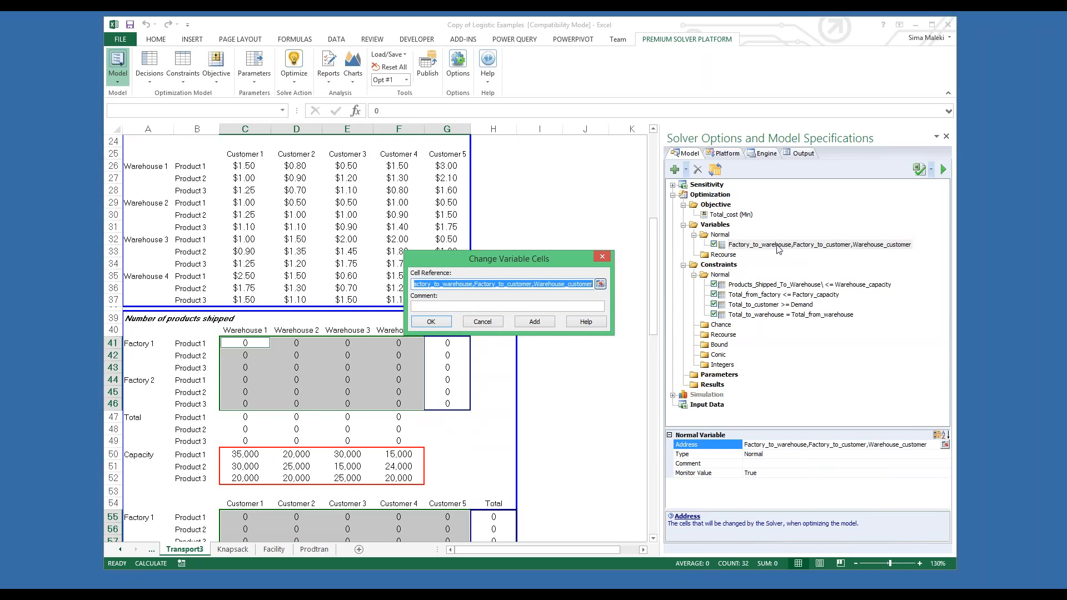
{"action": "left_click", "coordinate": [603, 257]}
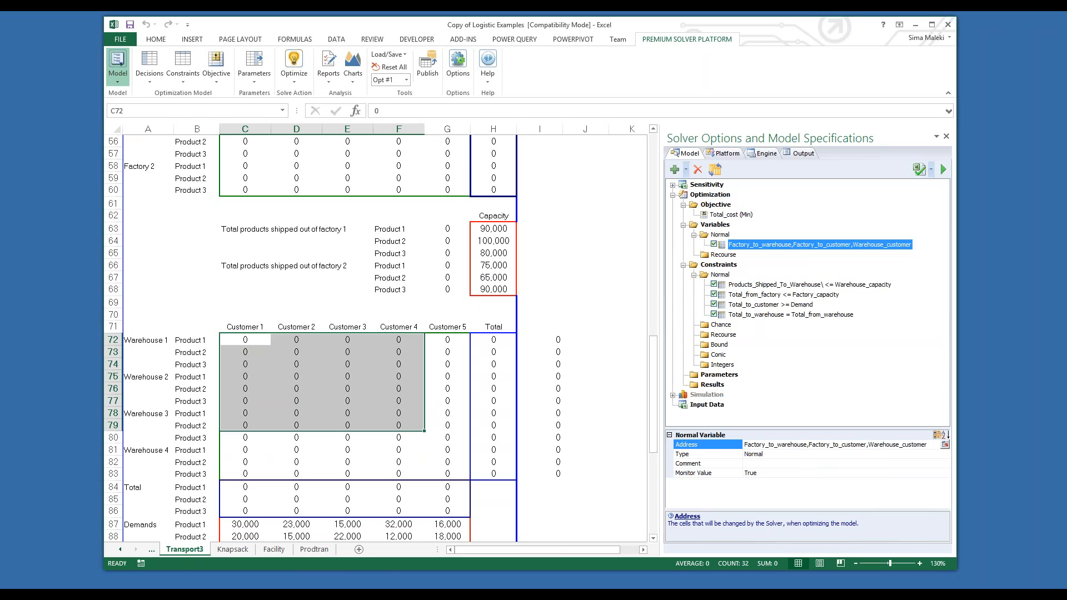
Step: Inspect the SUMPRODUCT formula for the total cost of shipping in cell C91 and the ranges it references
{"action": "left_click_drag", "start_coordinate": [652, 348], "coordinate": [654, 403]}
{"action": "left_click", "coordinate": [586, 377]}
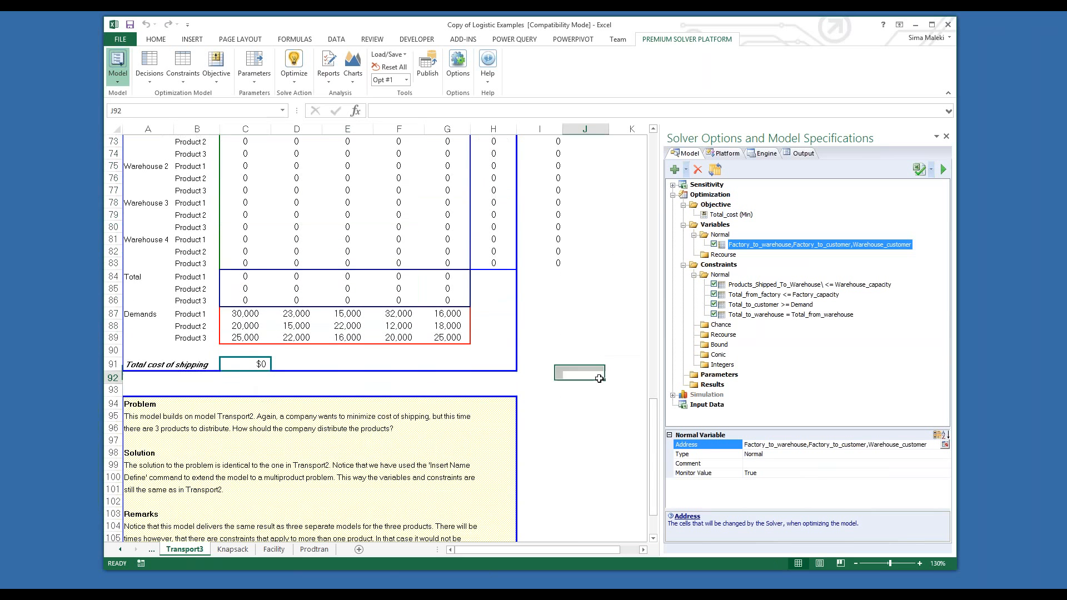
{"action": "left_click", "coordinate": [252, 365]}
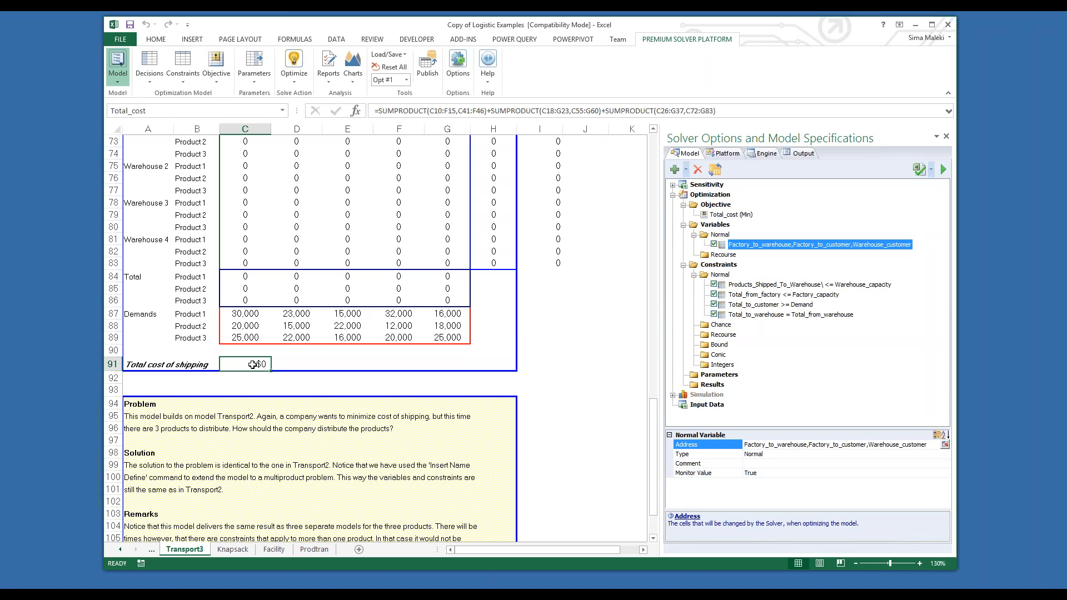
{"action": "left_click", "coordinate": [401, 113]}
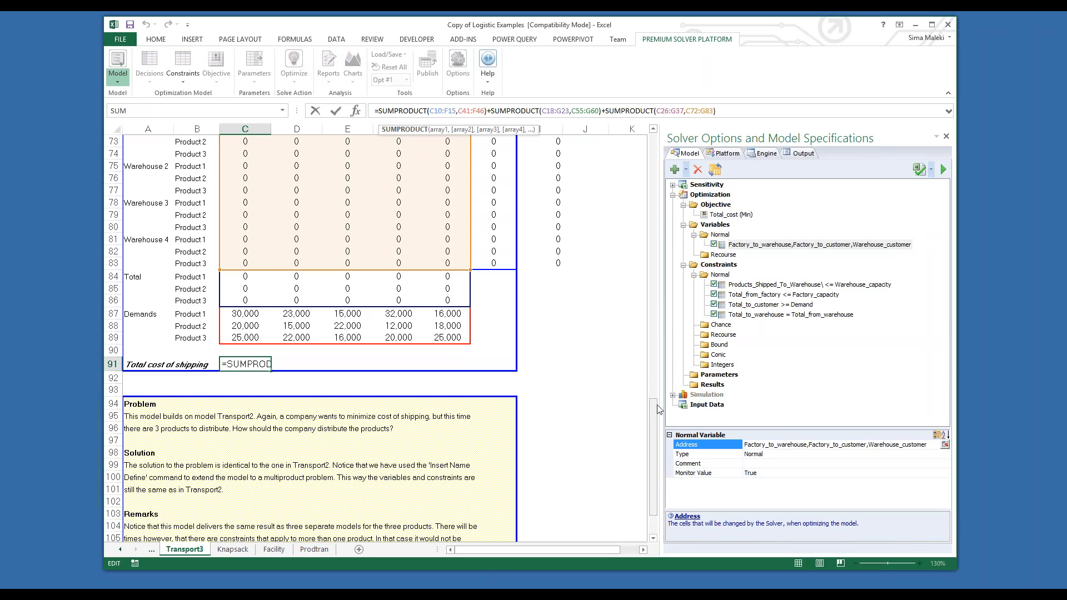
{"action": "left_click_drag", "start_coordinate": [658, 416], "coordinate": [653, 269]}
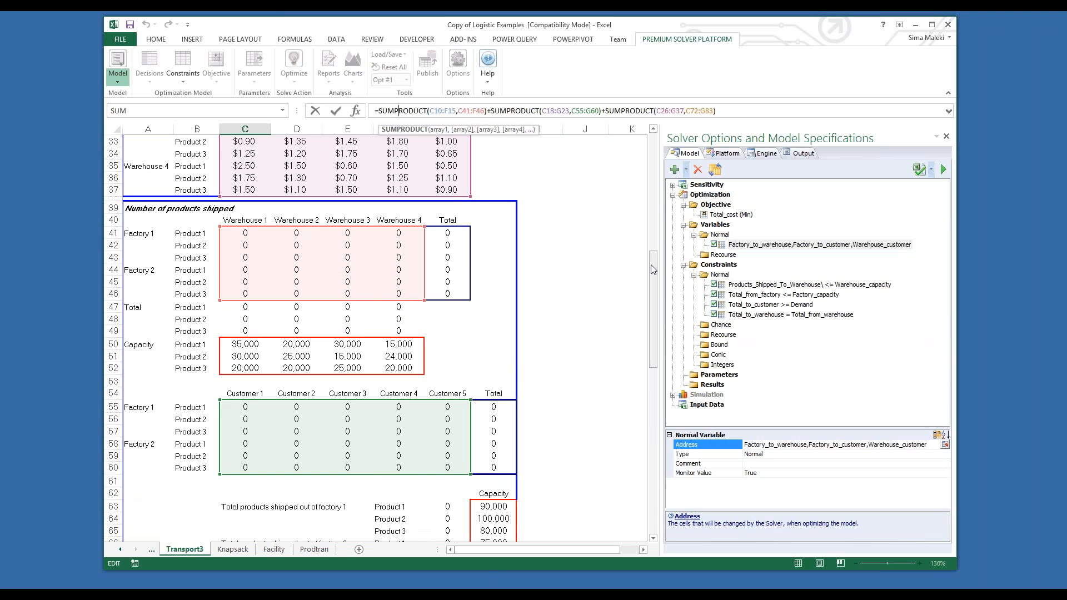
Step: Review the definition of the Total_cost minimization objective without editing it
{"action": "left_click", "coordinate": [734, 215]}
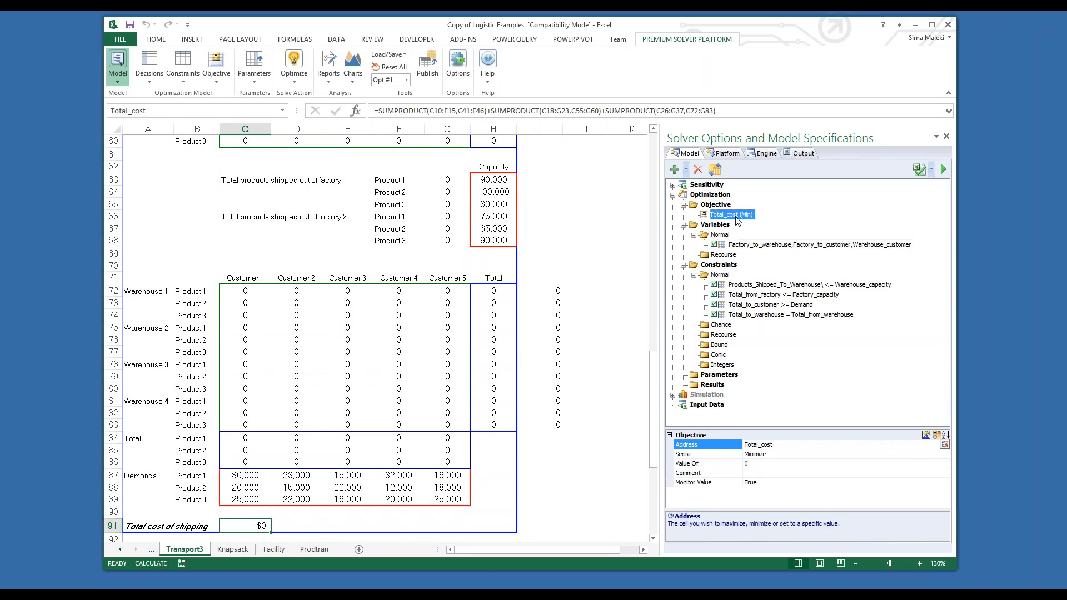
{"action": "double_click", "coordinate": [733, 215]}
{"action": "left_click", "coordinate": [610, 279]}
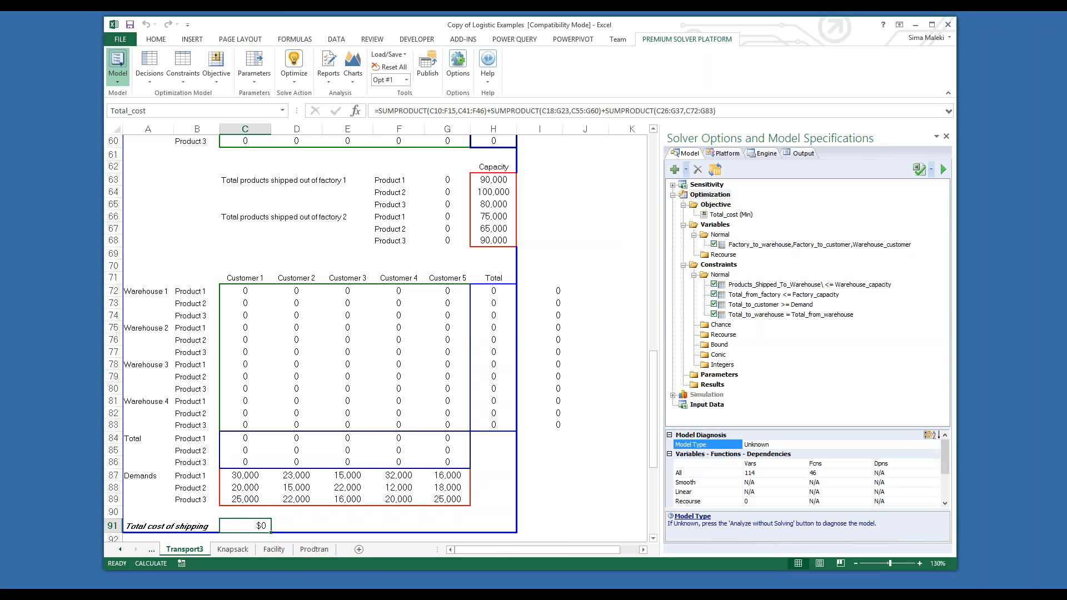
Step: Review the definitions of the warehouse-capacity and factory-capacity constraints and the cell ranges they restrict, without editing them
{"action": "double_click", "coordinate": [763, 284]}
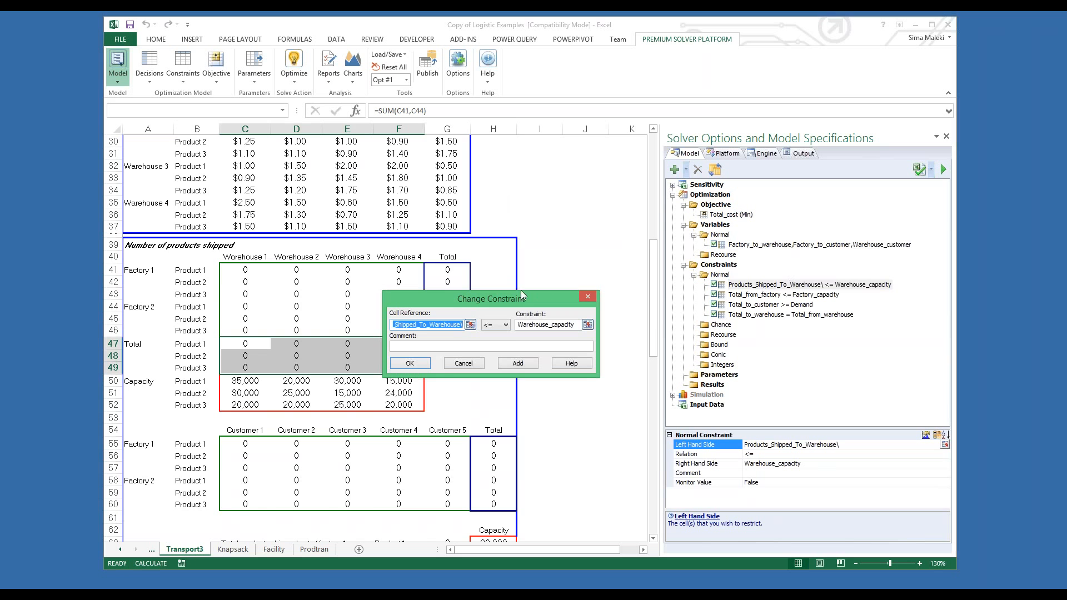
{"action": "left_click", "coordinate": [586, 295]}
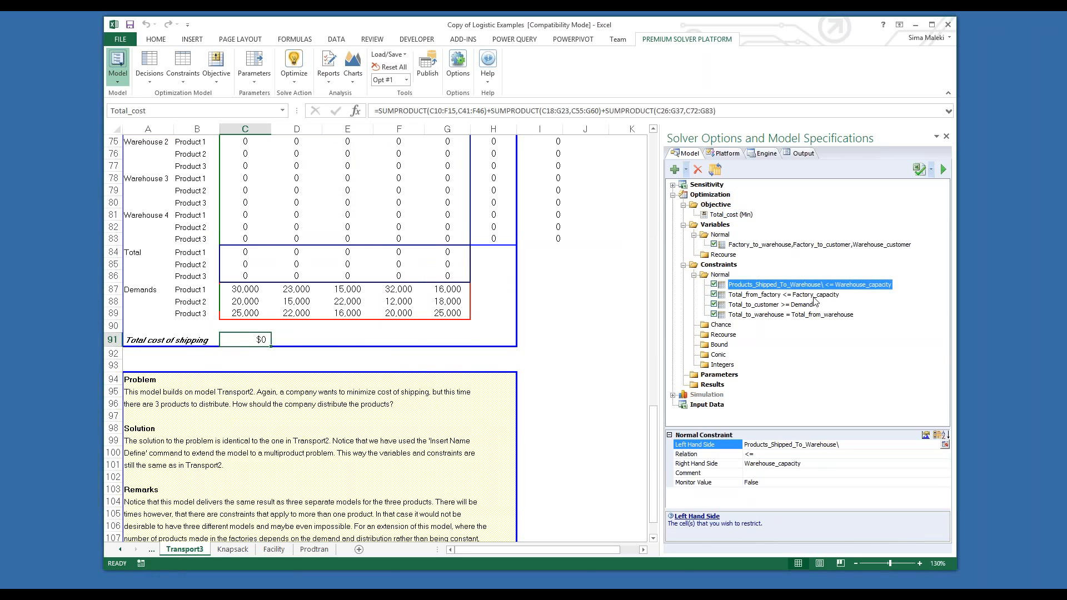
{"action": "double_click", "coordinate": [814, 299]}
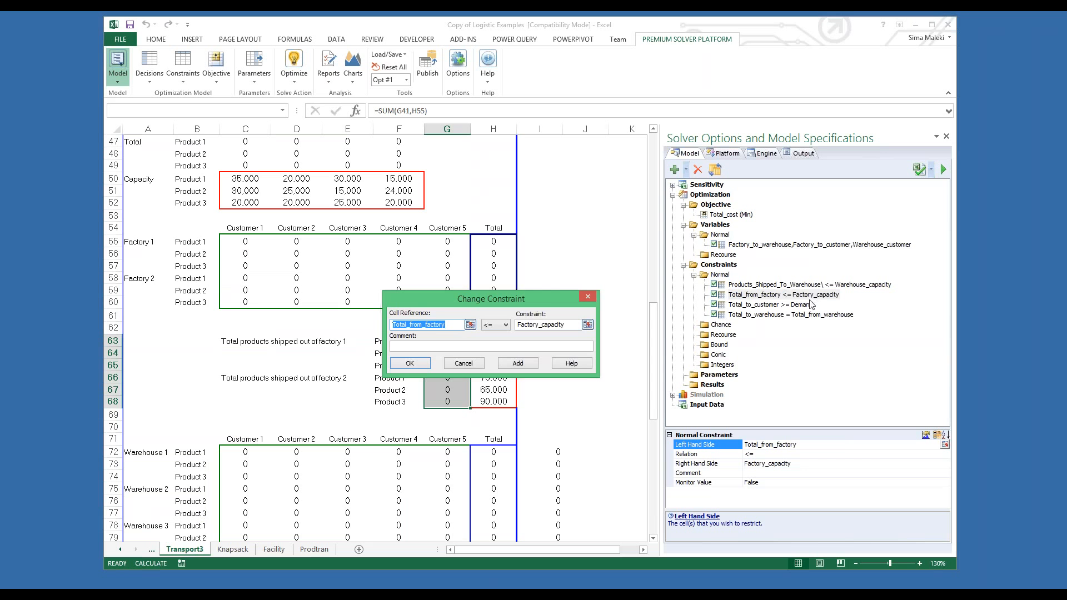
{"action": "left_click_drag", "start_coordinate": [552, 298], "coordinate": [643, 203]}
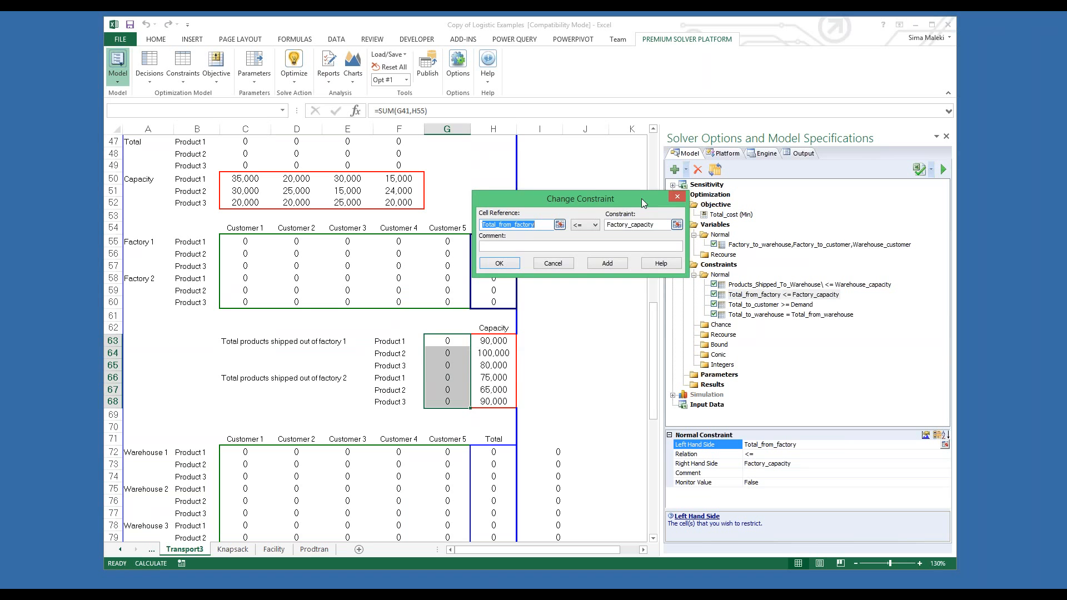
{"action": "left_click", "coordinate": [678, 194]}
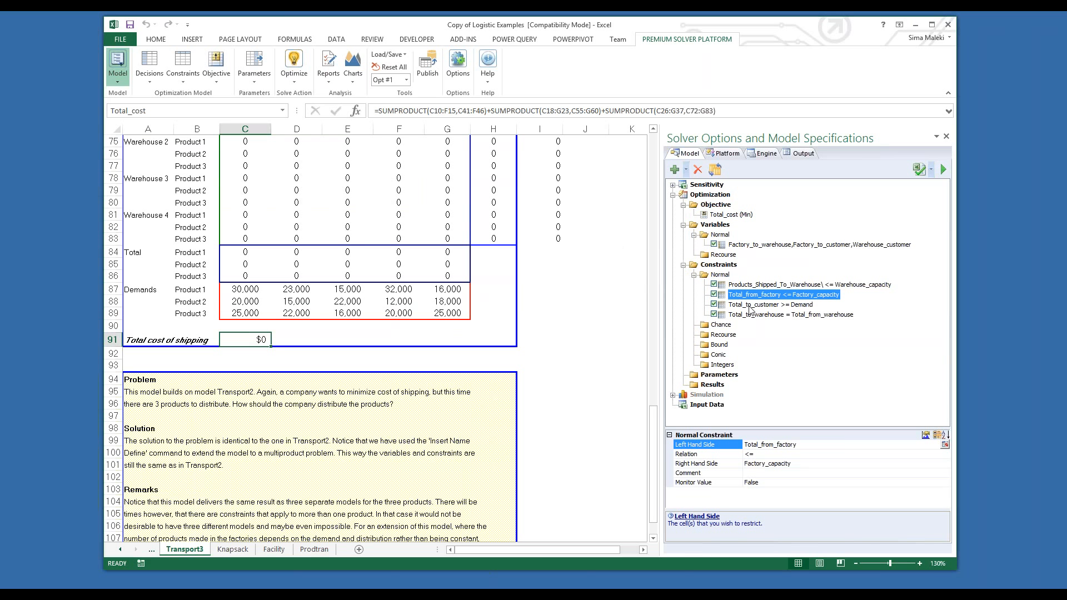
Step: Review the definitions of the customer-demand constraint and the warehouse inflow-equals-outflow constraint without editing them
{"action": "double_click", "coordinate": [750, 307]}
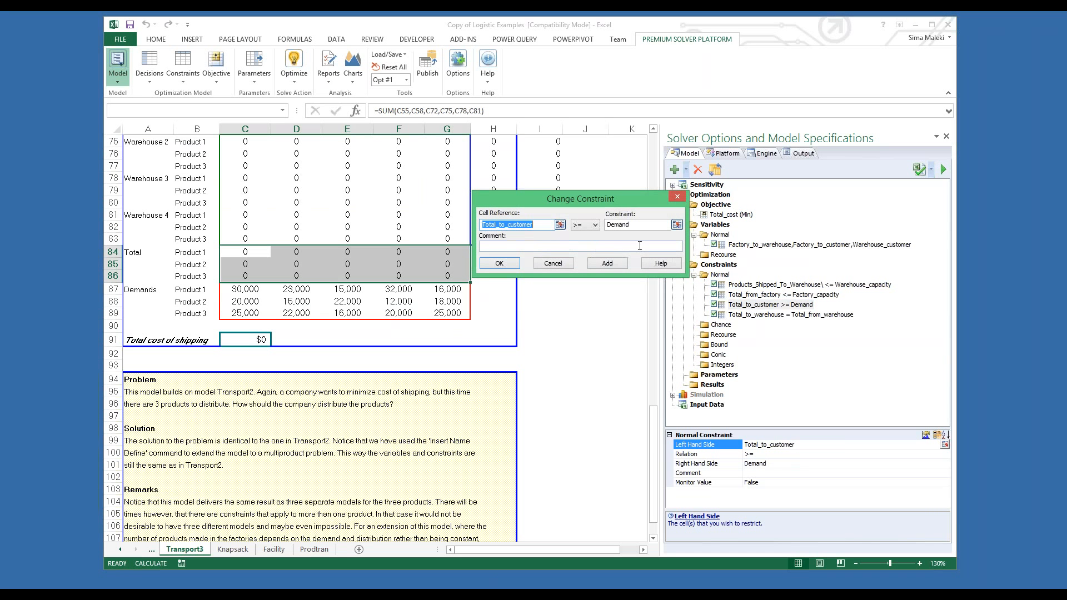
{"action": "left_click", "coordinate": [677, 196]}
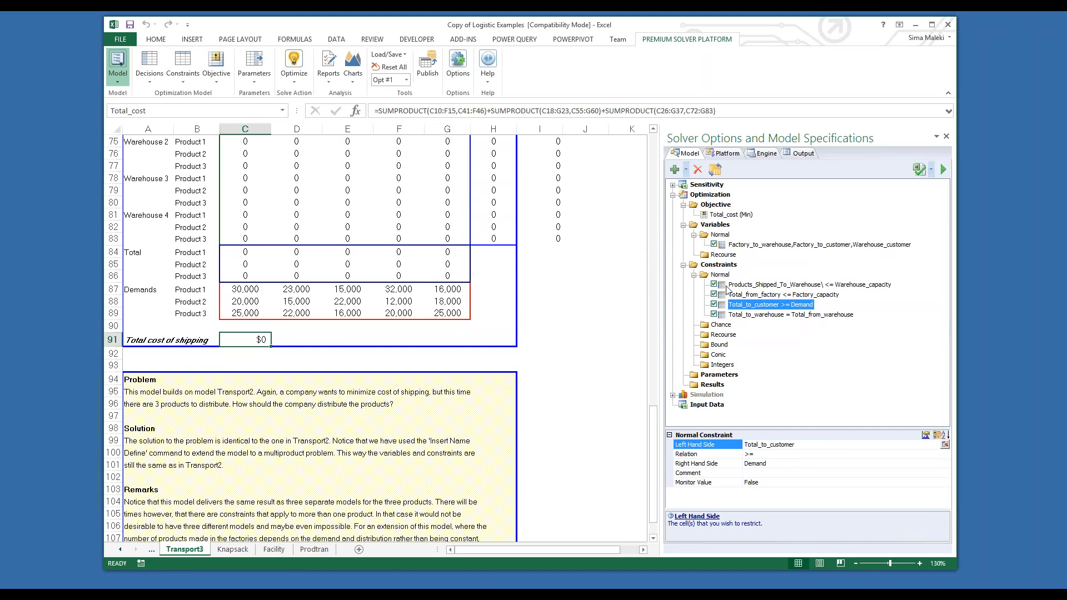
{"action": "double_click", "coordinate": [759, 314]}
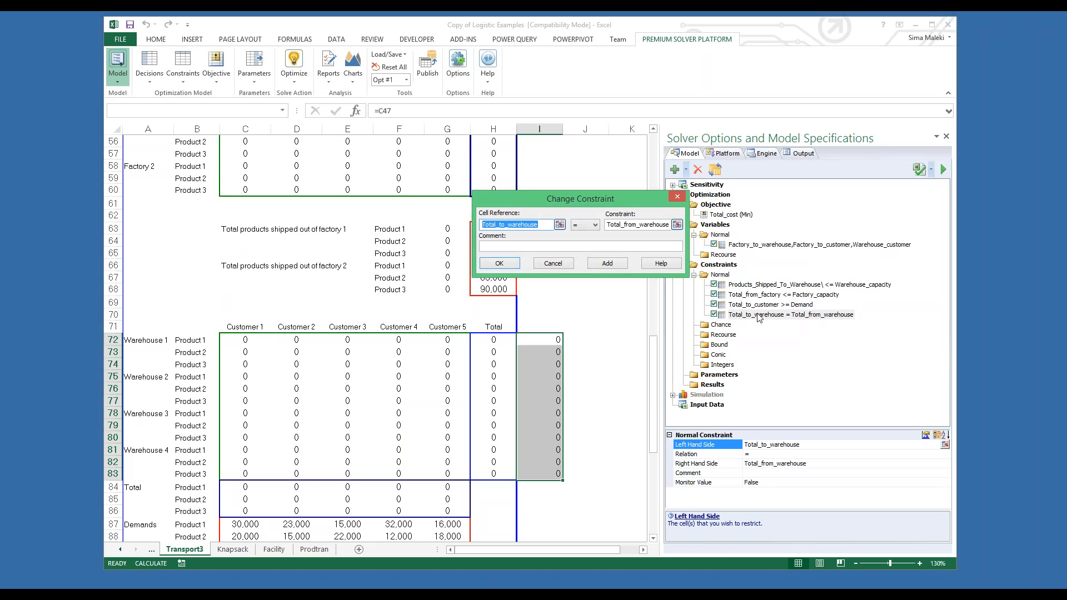
{"action": "left_click", "coordinate": [680, 200]}
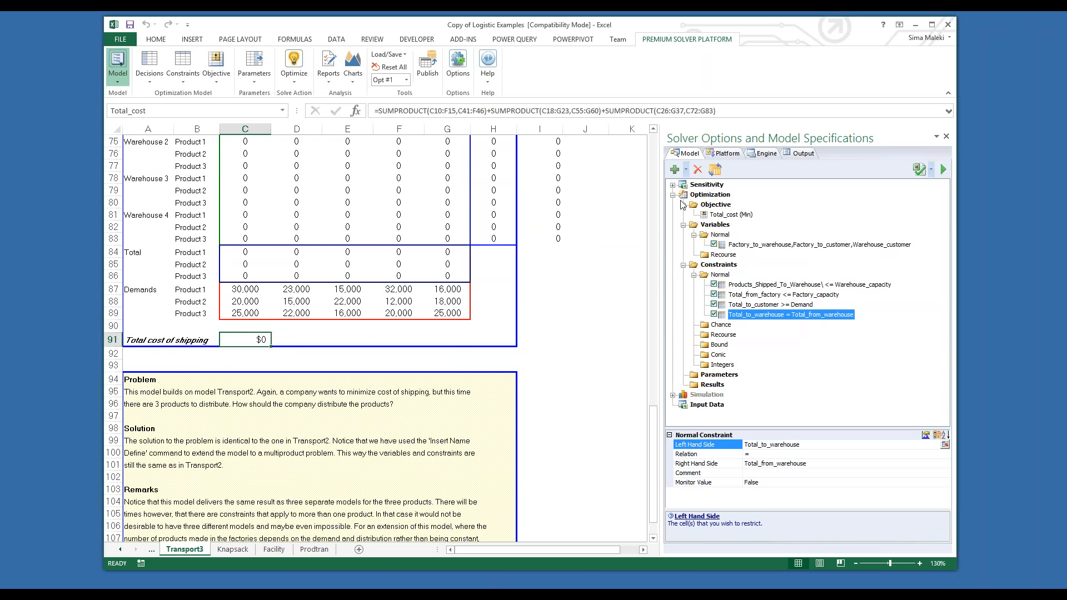
Step: Optimize the Transport3 model through Guided Mode with the Standard LP/Quadratic engine and examine the solved warehouse-to-customer shipments
{"action": "left_click", "coordinate": [297, 58]}
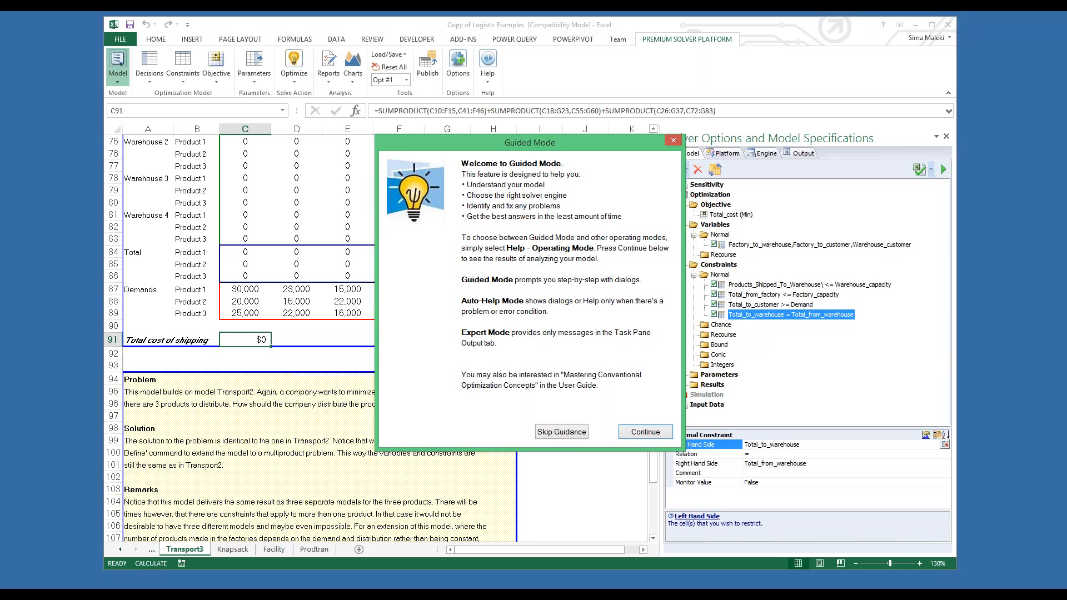
{"action": "left_click", "coordinate": [645, 432]}
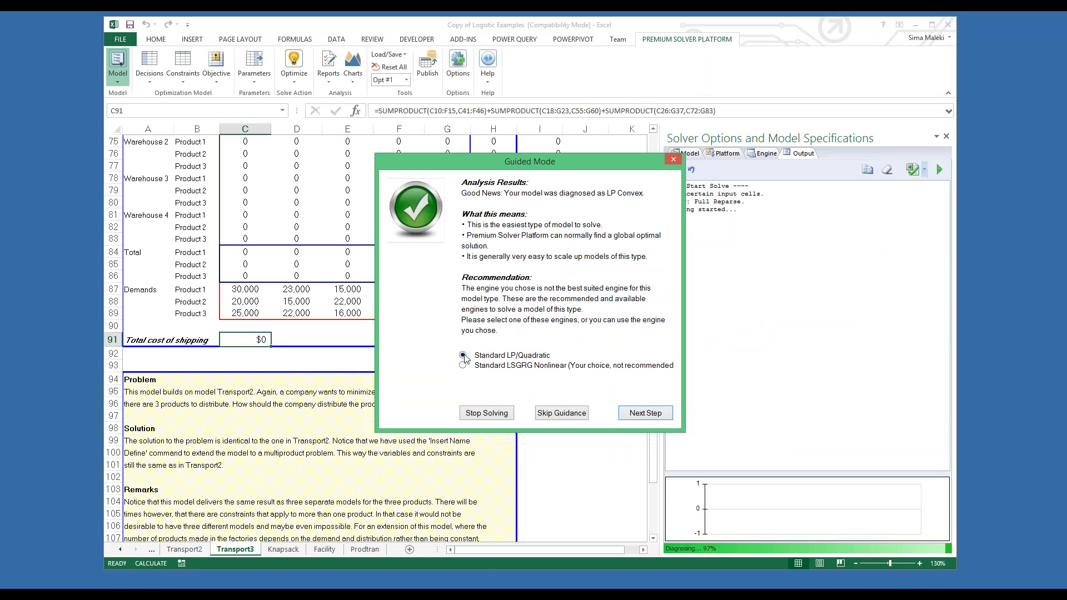
{"action": "left_click", "coordinate": [644, 413]}
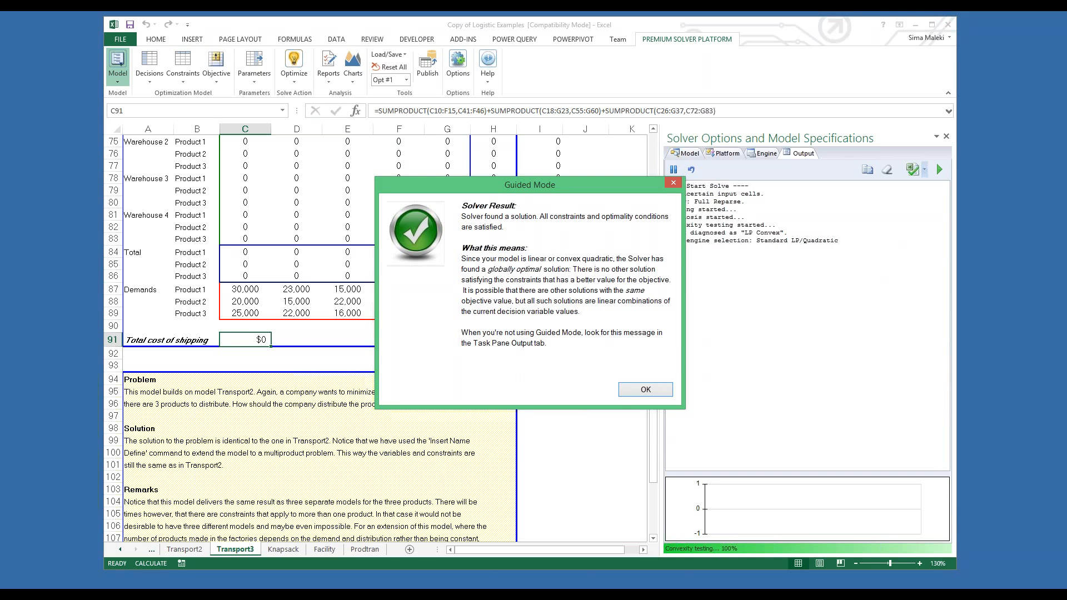
{"action": "left_click", "coordinate": [645, 390]}
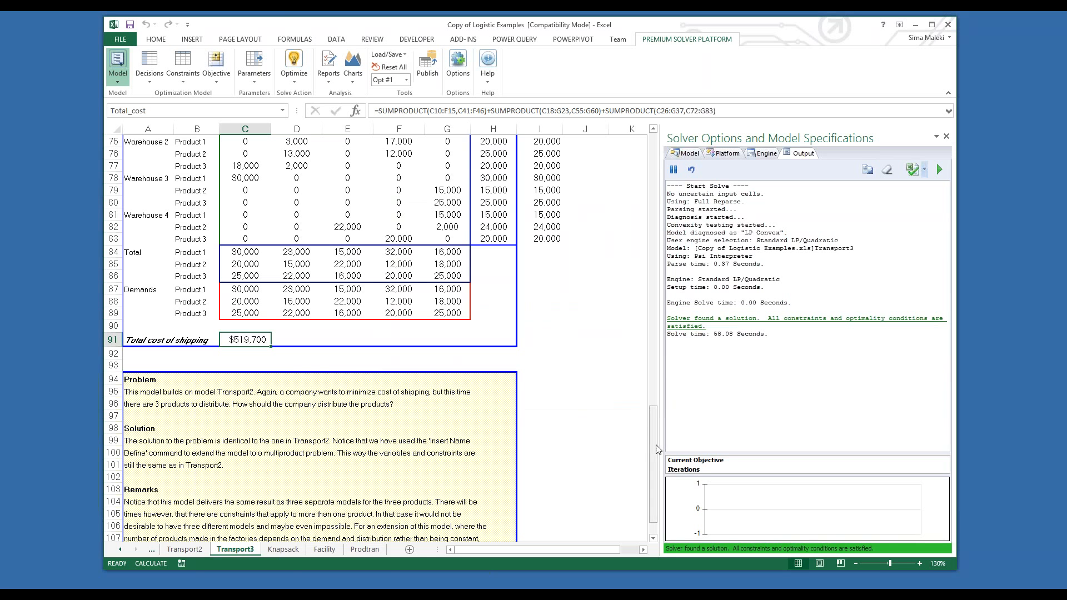
{"action": "left_click_drag", "start_coordinate": [654, 446], "coordinate": [654, 428]}
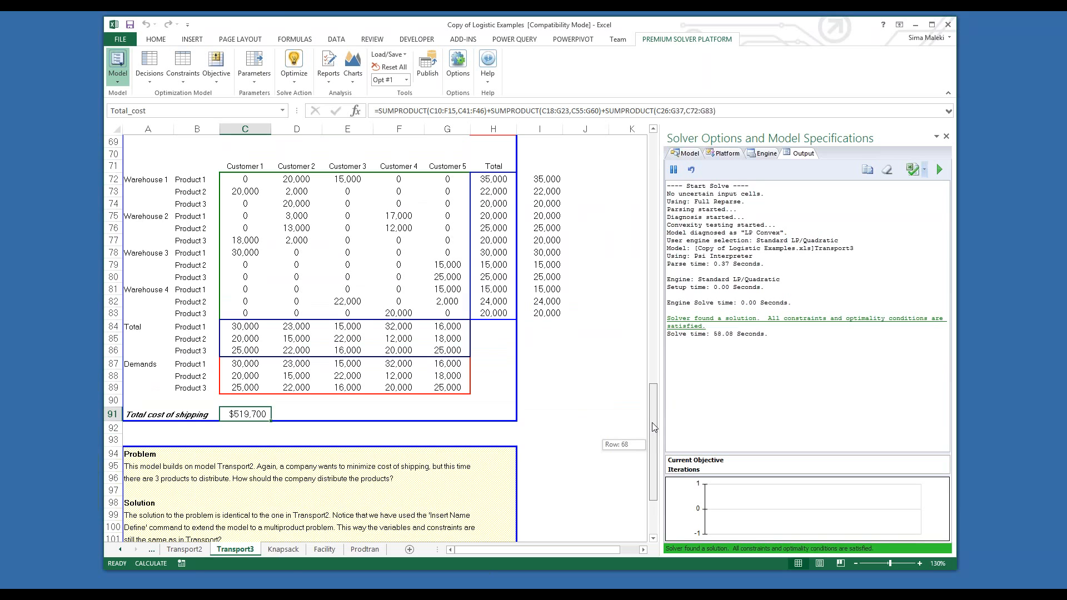
{"action": "left_click_drag", "start_coordinate": [653, 427], "coordinate": [653, 429]}
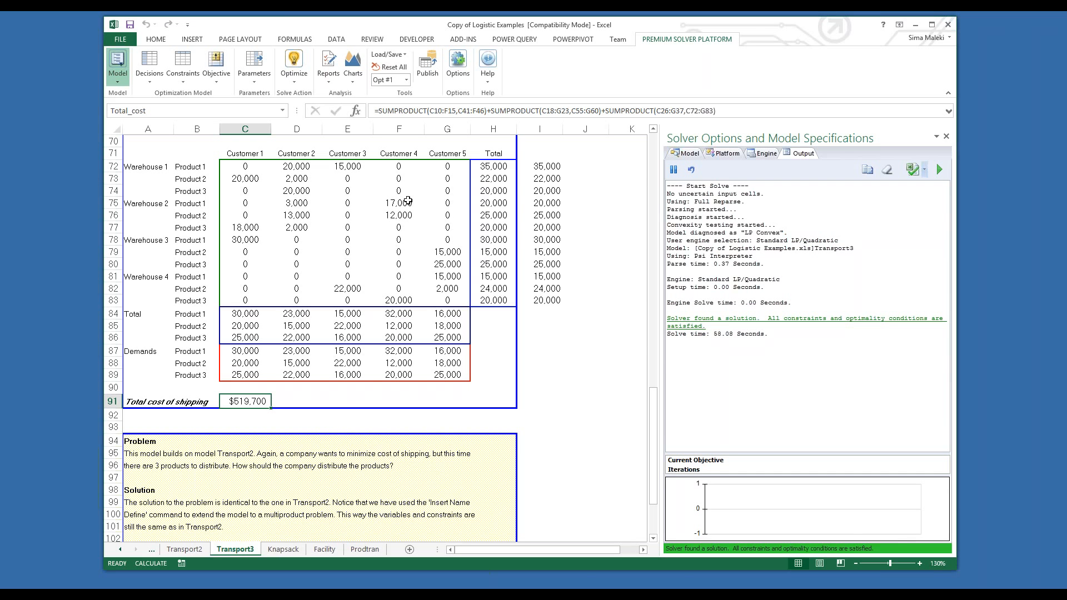
Step: View the available solver operating modes without selecting a different one
{"action": "left_click", "coordinate": [491, 83]}
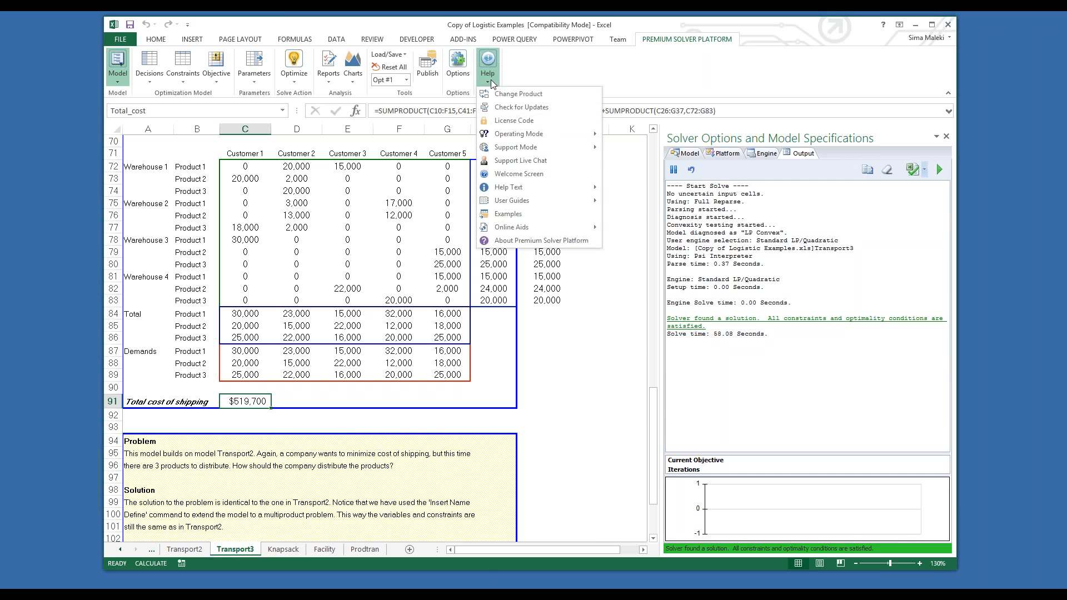
{"action": "mouse_move", "coordinate": [518, 135]}
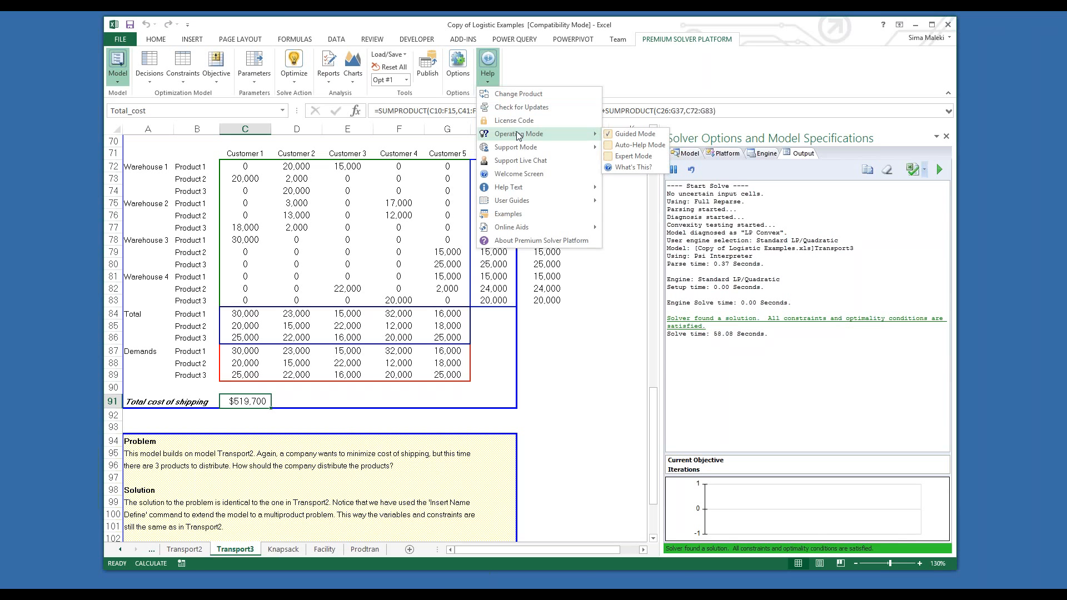
{"action": "left_click", "coordinate": [556, 312]}
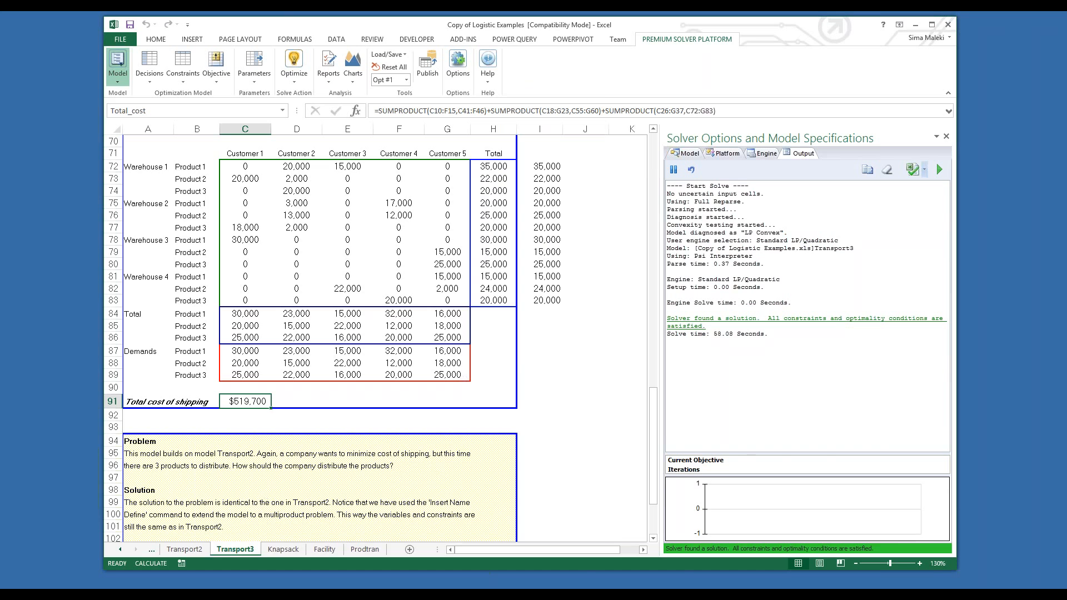
Step: Switch to the Copy of Purchasing Examples workbook and widen the solver task pane so the full constraint names fit
{"action": "left_click", "coordinate": [137, 592]}
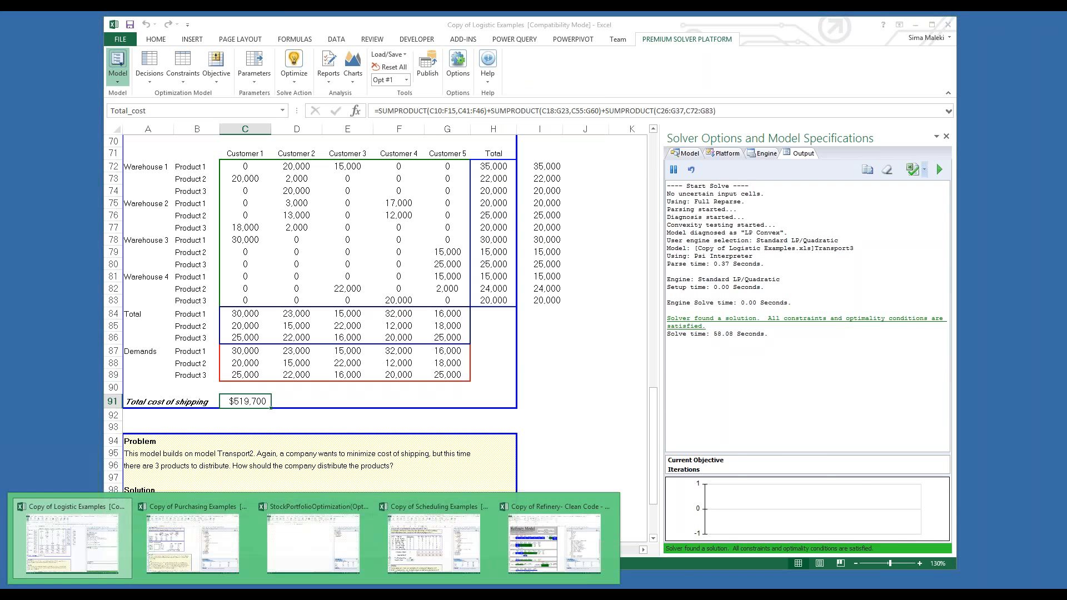
{"action": "left_click", "coordinate": [139, 572]}
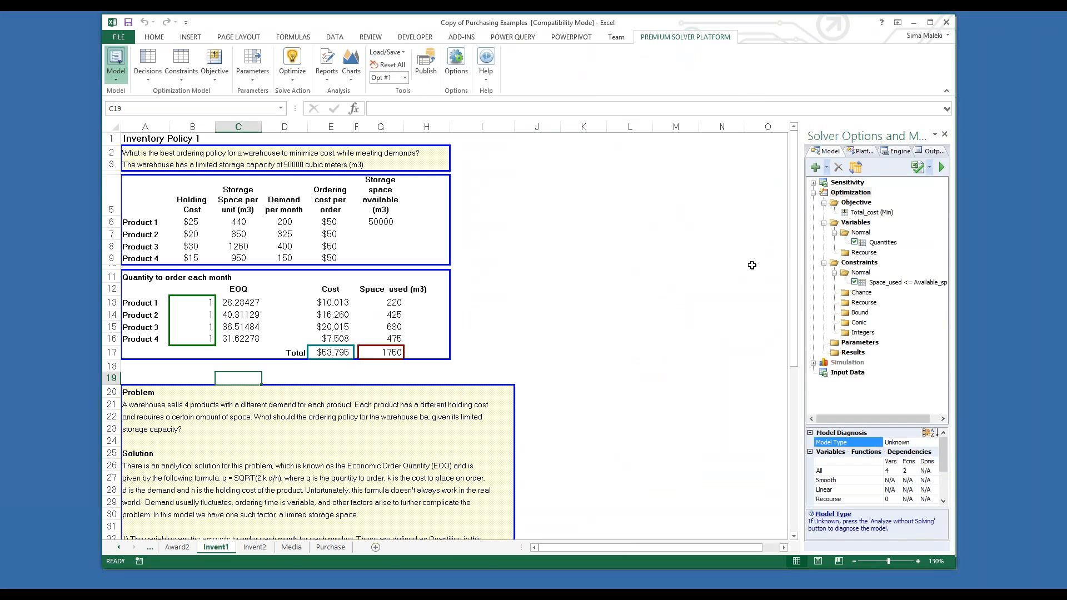
{"action": "left_click_drag", "start_coordinate": [803, 251], "coordinate": [684, 252]}
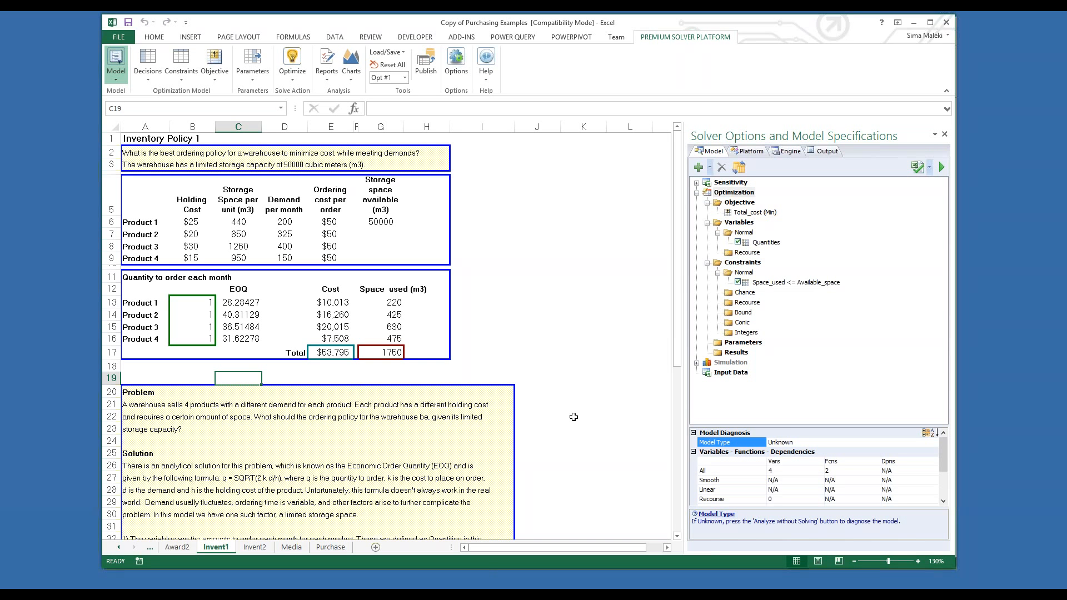
Step: Review the definitions of the Quantities variables and the Space_used <= Available_space constraint on the Invent1 sheet without editing them
{"action": "double_click", "coordinate": [768, 243]}
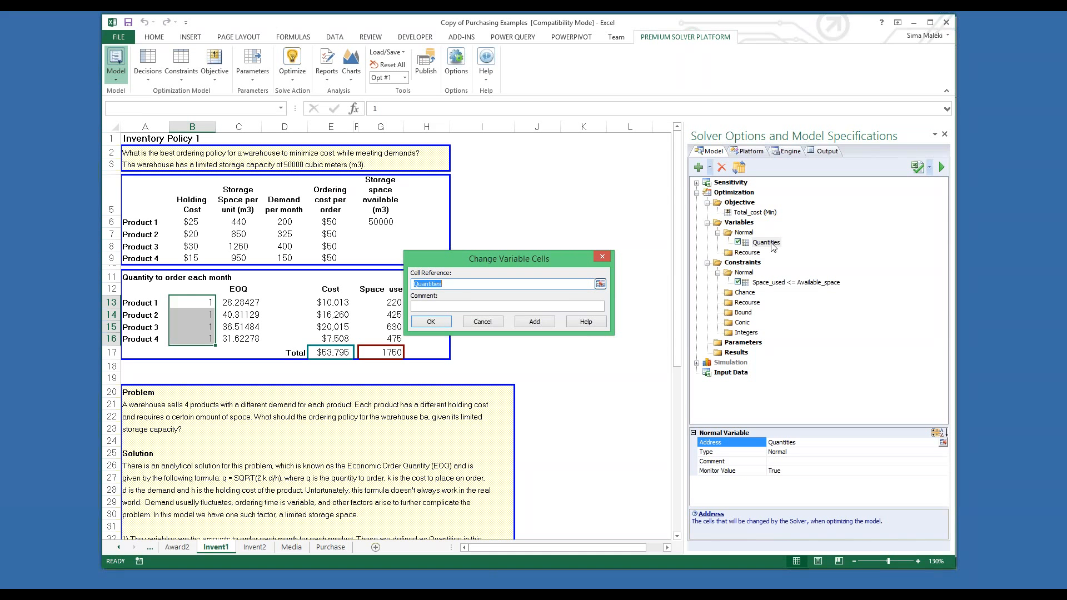
{"action": "left_click", "coordinate": [599, 258]}
{"action": "double_click", "coordinate": [811, 283]}
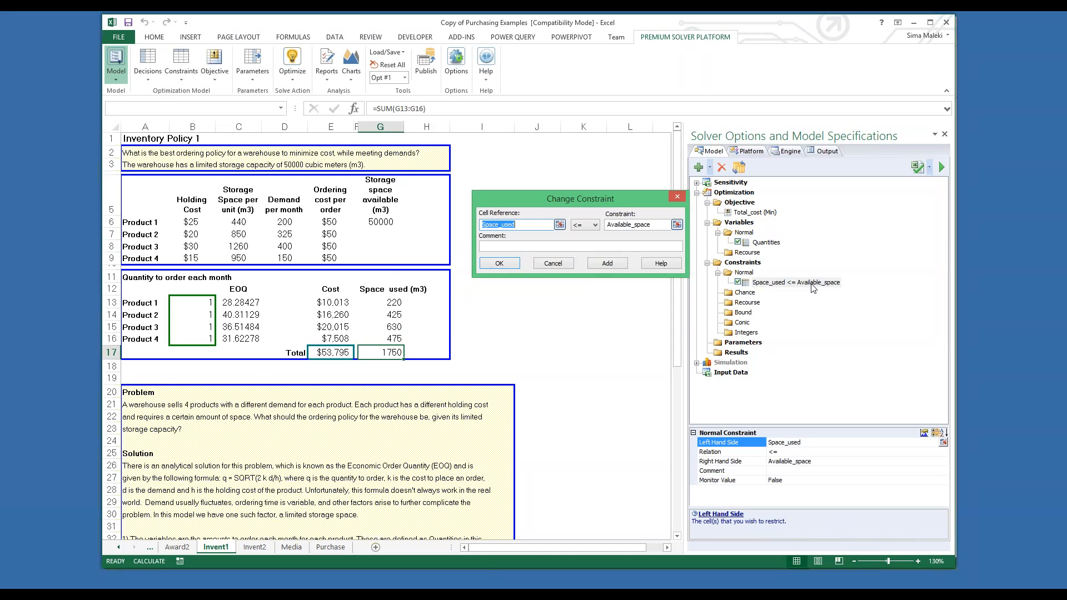
{"action": "left_click", "coordinate": [675, 197]}
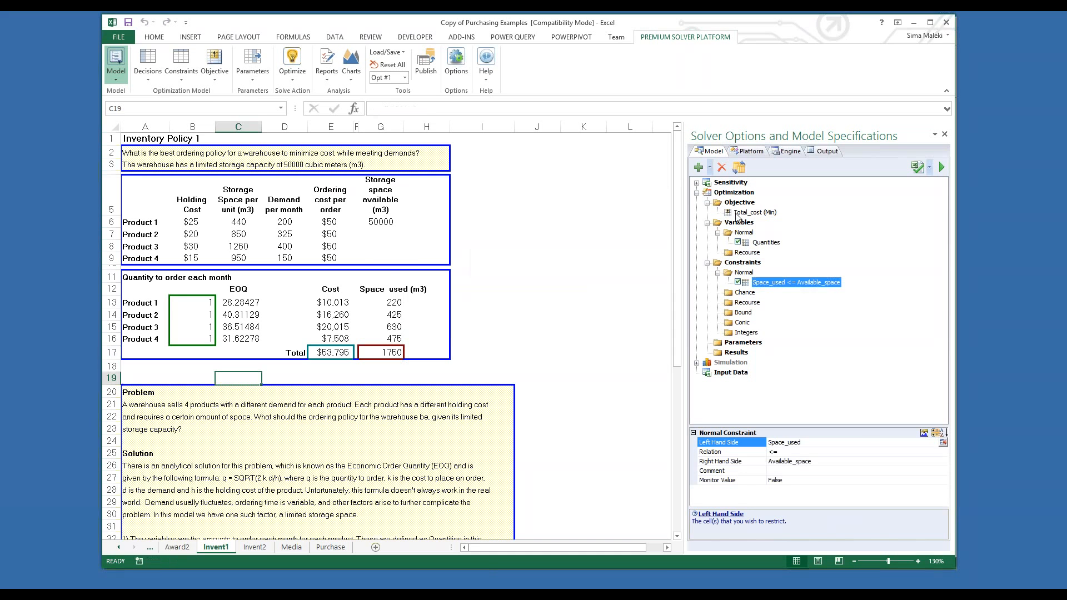
Step: Review the Total_cost minimization objective and inspect the cost formulas in cells E17 and E13
{"action": "double_click", "coordinate": [742, 213]}
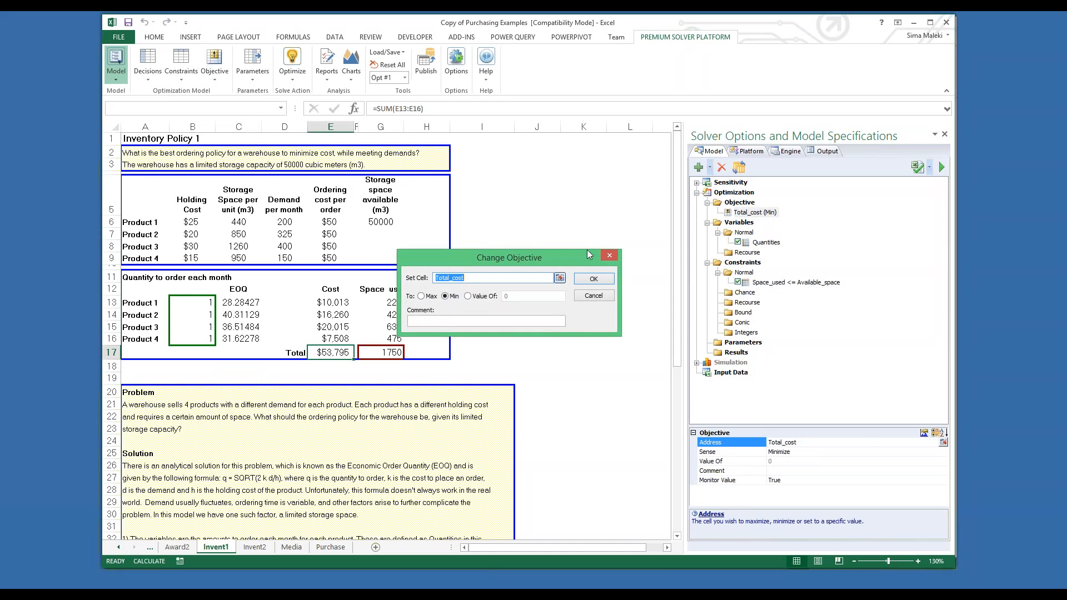
{"action": "left_click", "coordinate": [594, 279]}
{"action": "double_click", "coordinate": [340, 353]}
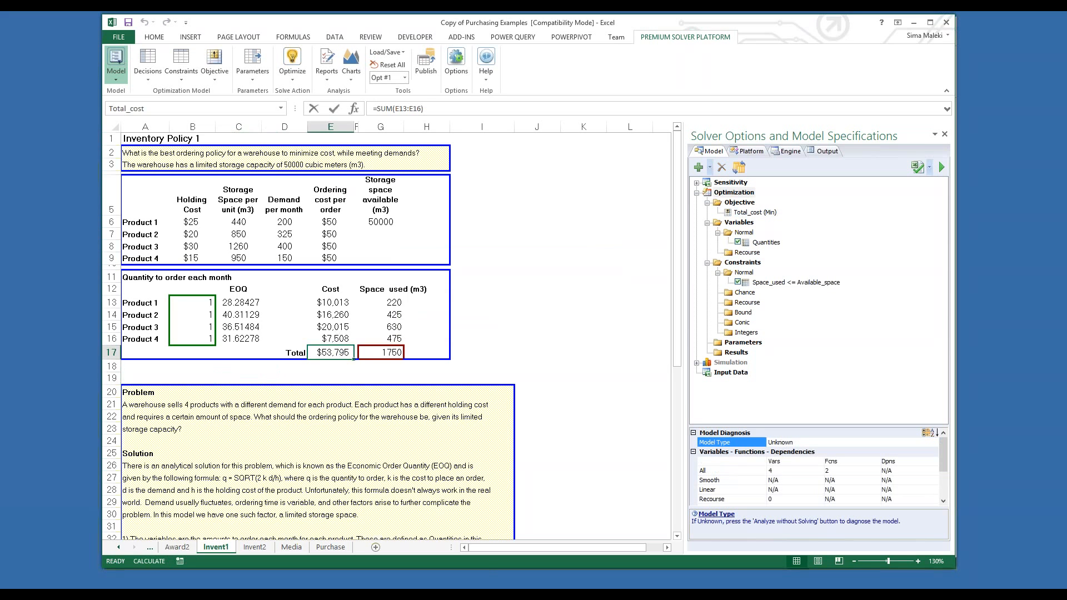
{"action": "key", "text": "Escape"}
{"action": "double_click", "coordinate": [334, 302]}
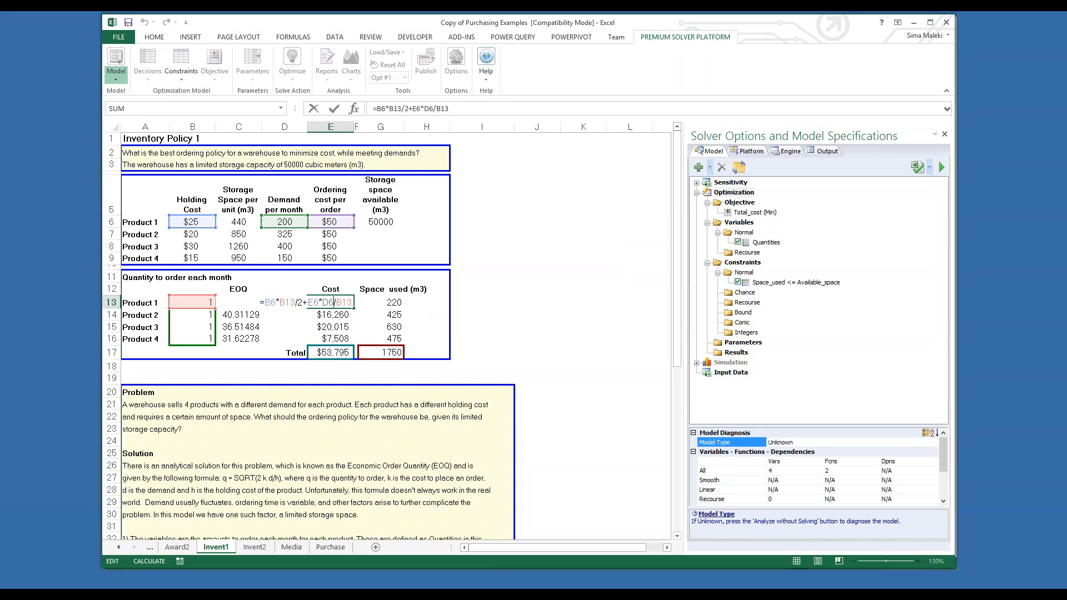
{"action": "key", "text": "ctrl+Return"}
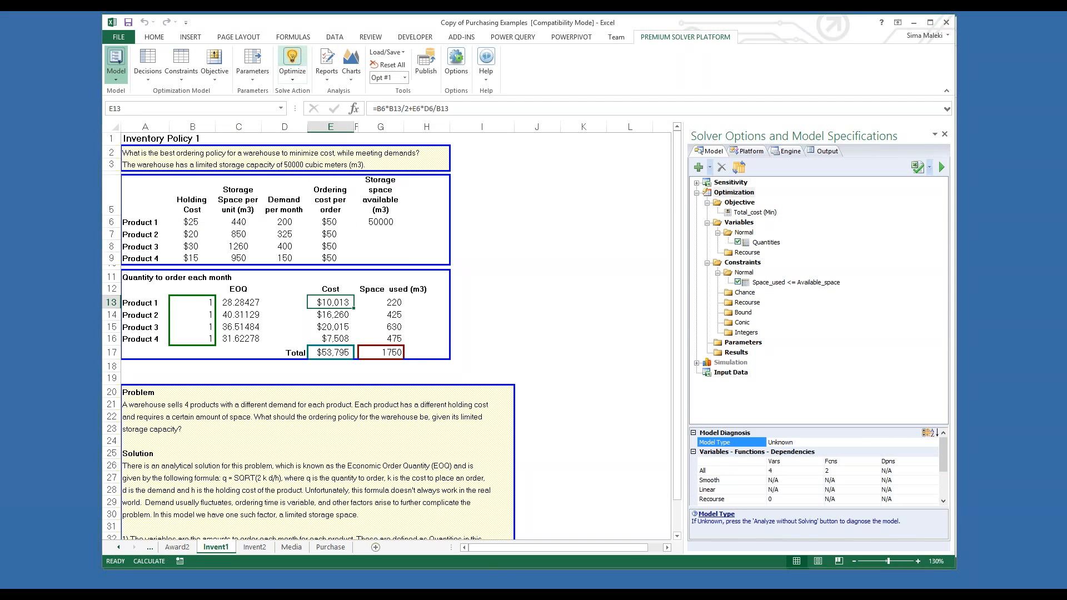
Step: Optimize the Invent1 inventory model through Guided Mode with the Standard LSGRG Nonlinear engine
{"action": "left_click", "coordinate": [292, 64]}
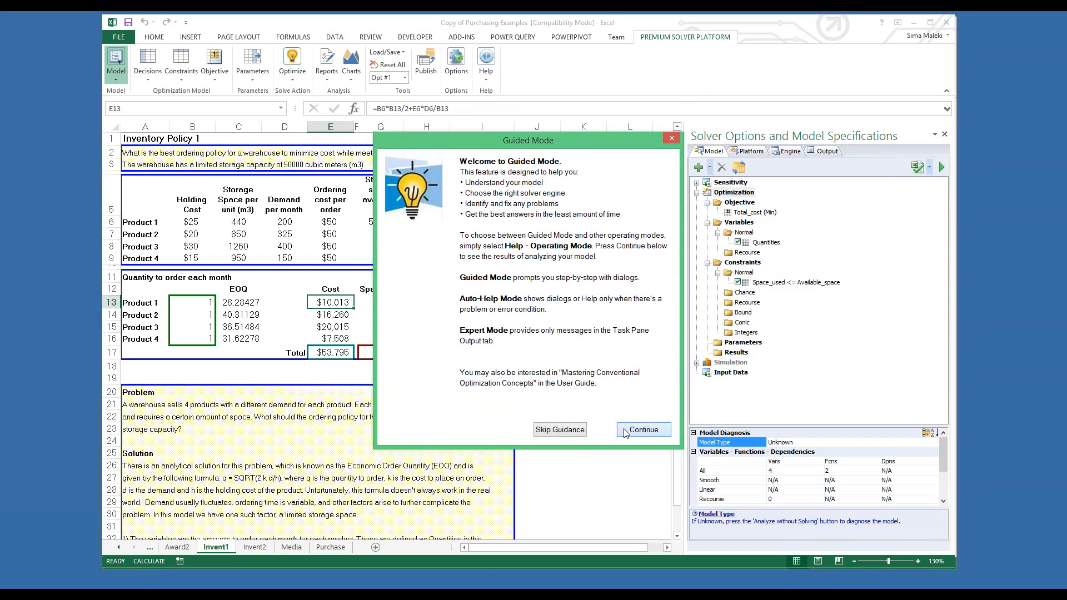
{"action": "left_click", "coordinate": [643, 430]}
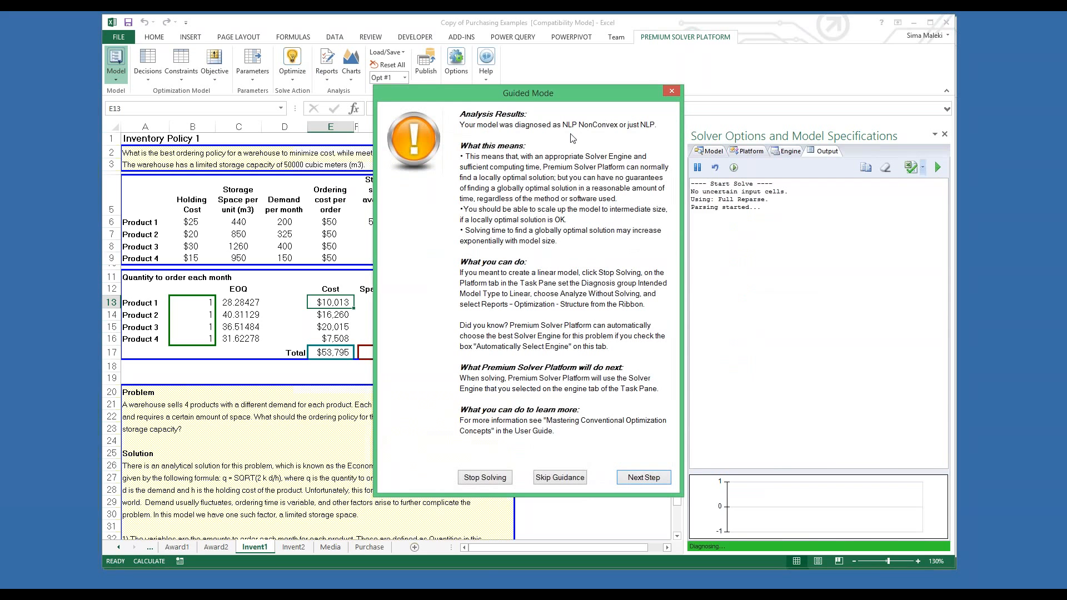
{"action": "left_click", "coordinate": [638, 479]}
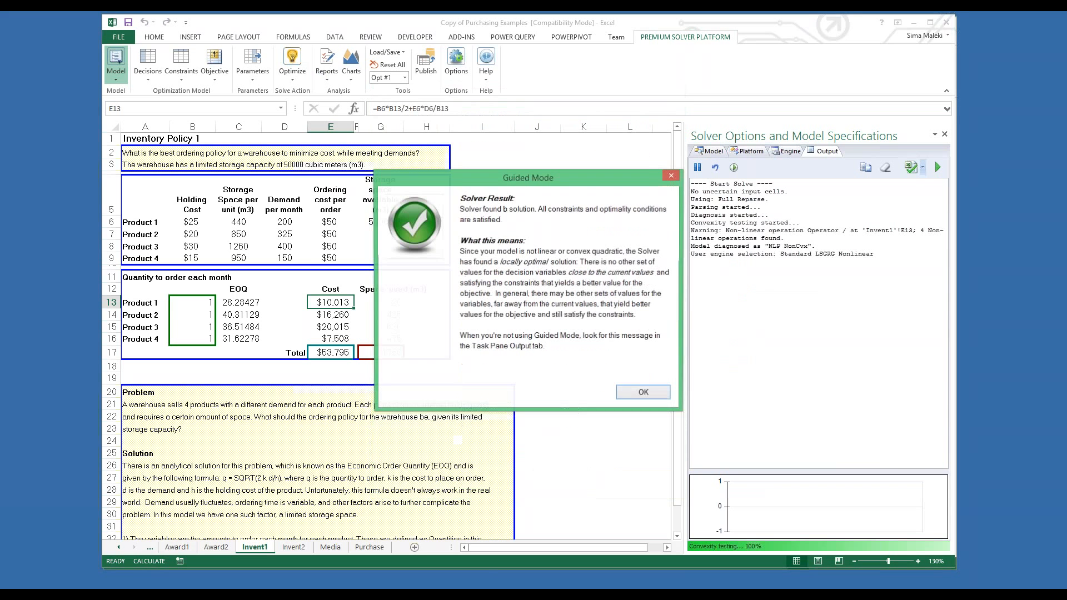
{"action": "left_click", "coordinate": [643, 393]}
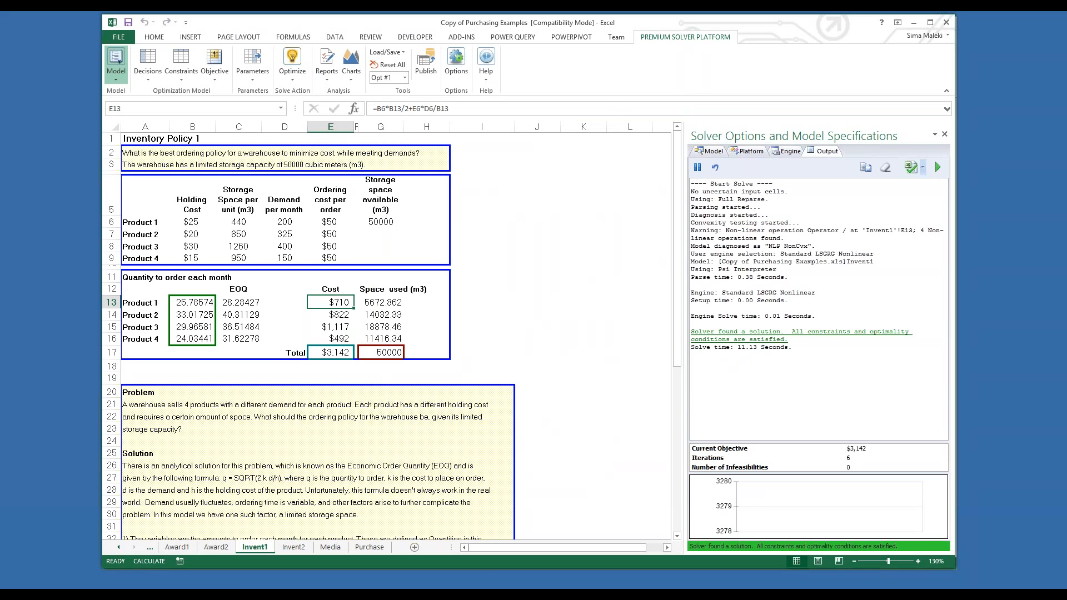
Step: Switch to the PowerPoint slide show and advance to the Example – Financial Services slide
{"action": "mouse_move", "coordinate": [79, 595]}
{"action": "left_click", "coordinate": [79, 544]}
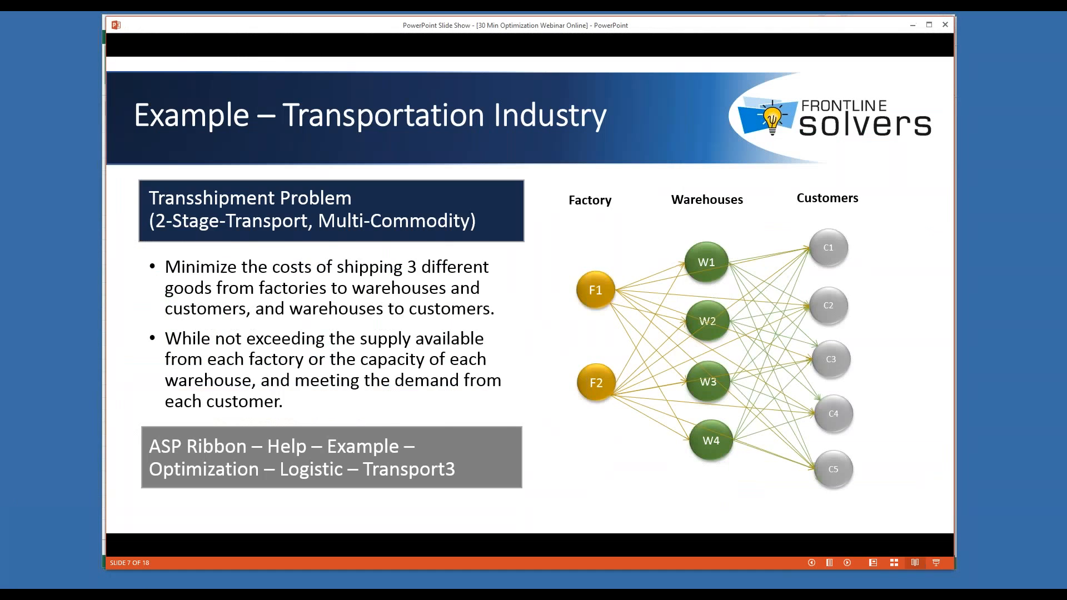
{"action": "key", "text": "Right"}
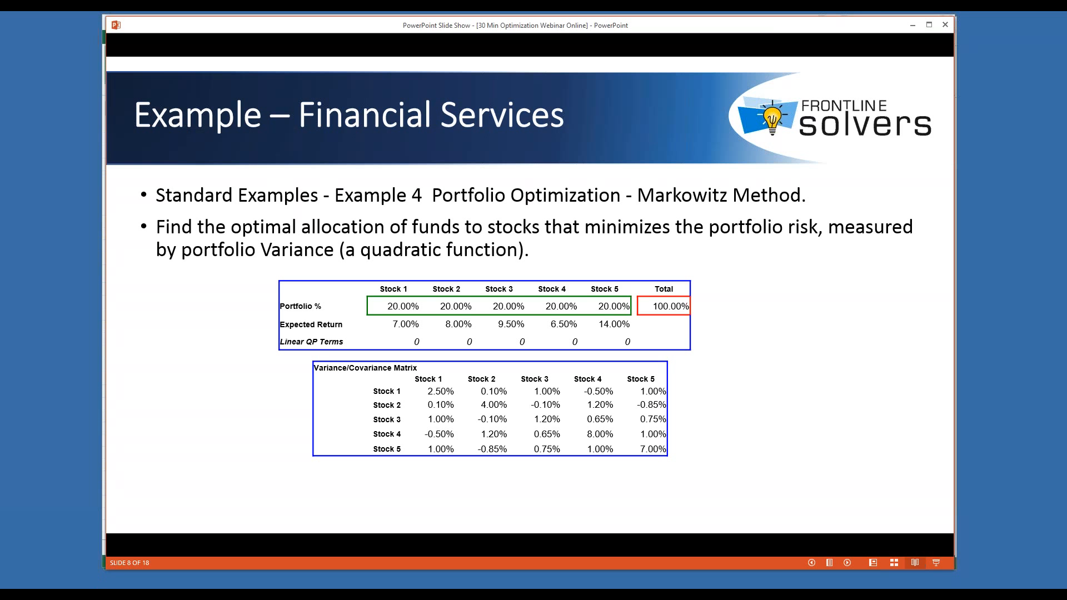
Step: Switch to the StockPortfolioOptimization workbook in Excel and widen the Solver Options and Model Specifications pane
{"action": "mouse_move", "coordinate": [313, 594]}
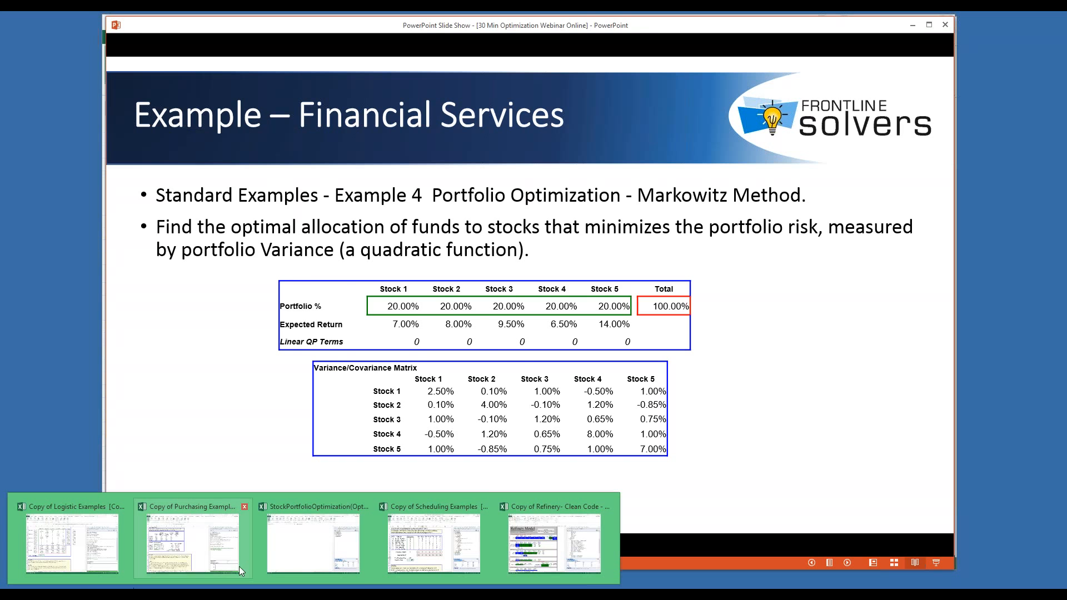
{"action": "left_click", "coordinate": [313, 541]}
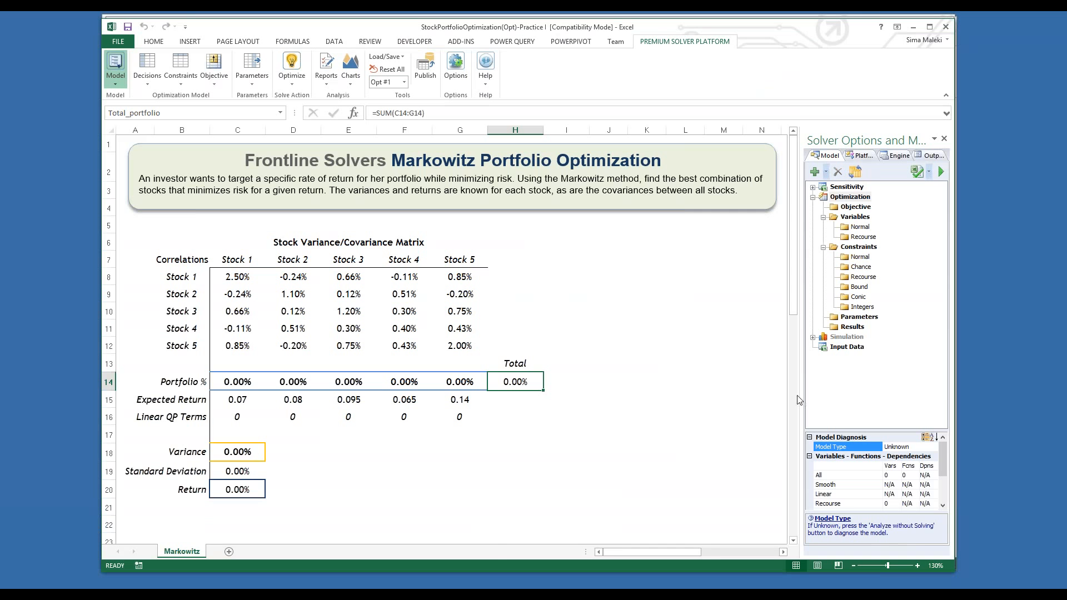
{"action": "left_click_drag", "start_coordinate": [803, 395], "coordinate": [674, 395]}
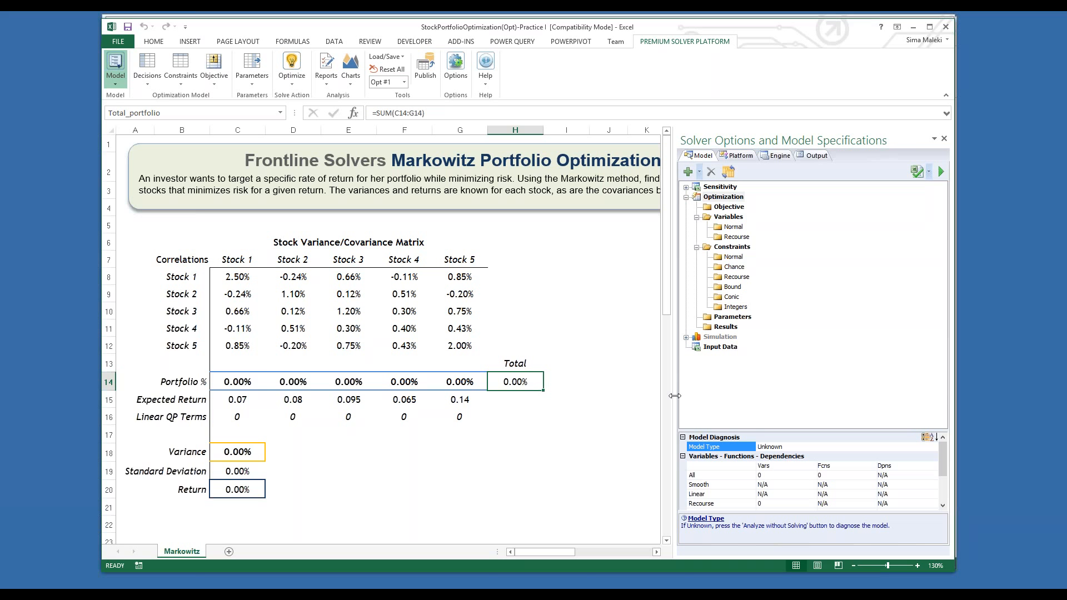
Step: Define the Portfolio % cells C14:G14 on the Markowitz sheet as normal decision variables
{"action": "left_click", "coordinate": [237, 381]}
{"action": "left_click_drag", "start_coordinate": [236, 381], "coordinate": [453, 384]}
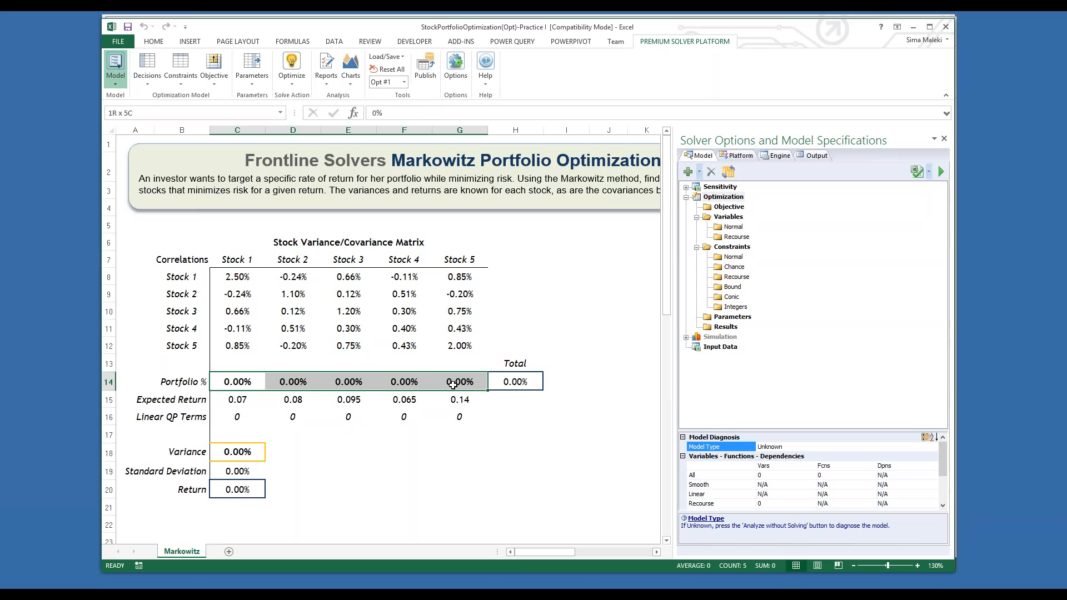
{"action": "left_click_drag", "start_coordinate": [453, 385], "coordinate": [453, 385]}
{"action": "left_click", "coordinate": [147, 64]}
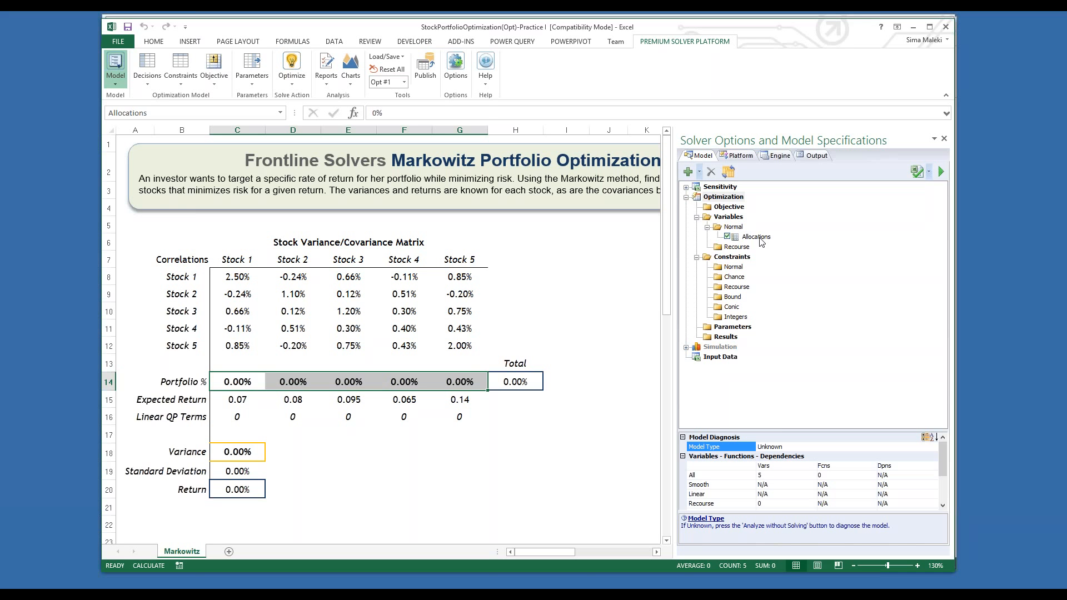
Step: Inspect the QUADPRODUCT formula in the Variance cell C18 and set that cell as the objective to minimize
{"action": "left_click", "coordinate": [238, 453]}
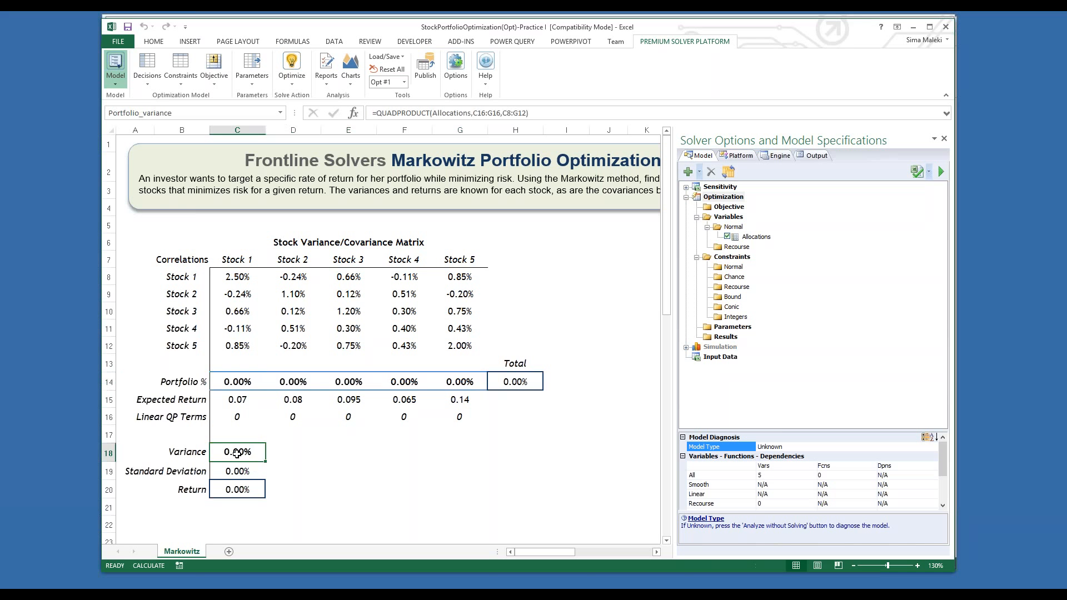
{"action": "left_click", "coordinate": [412, 114]}
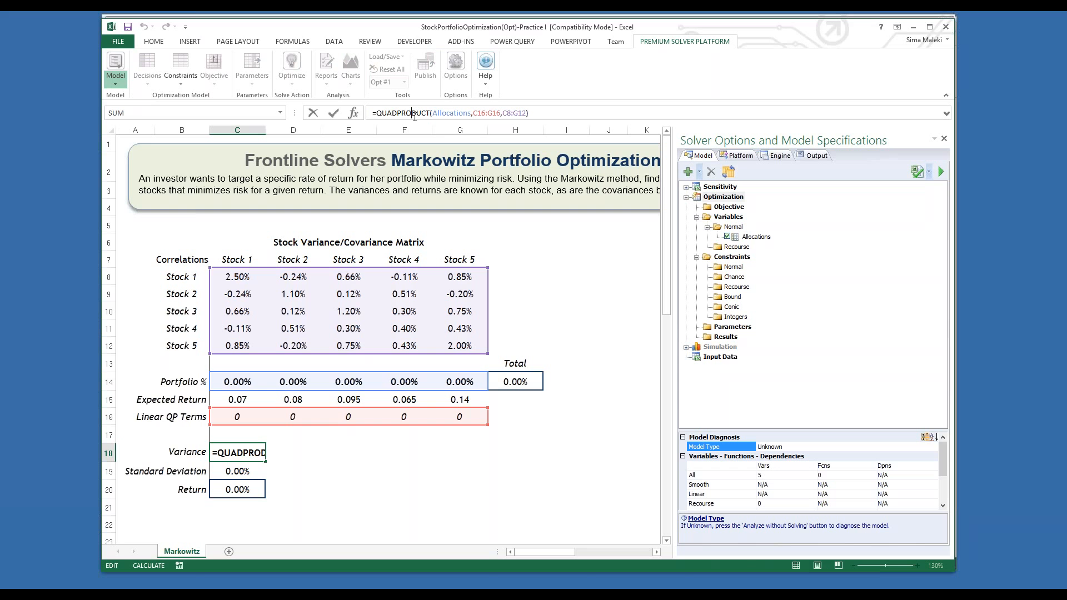
{"action": "key", "text": "Escape"}
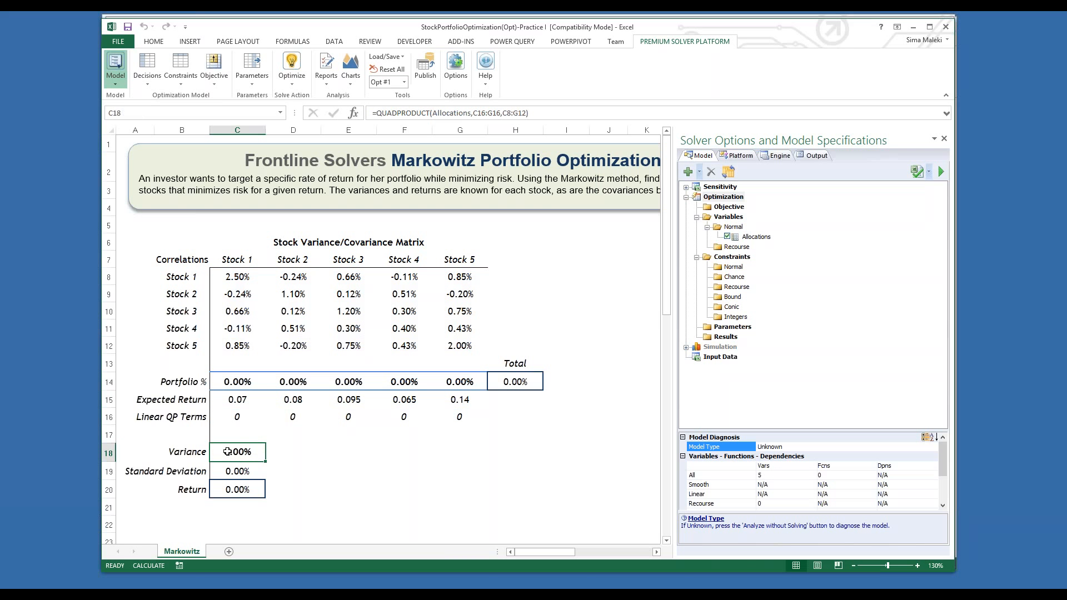
{"action": "left_click", "coordinate": [215, 83]}
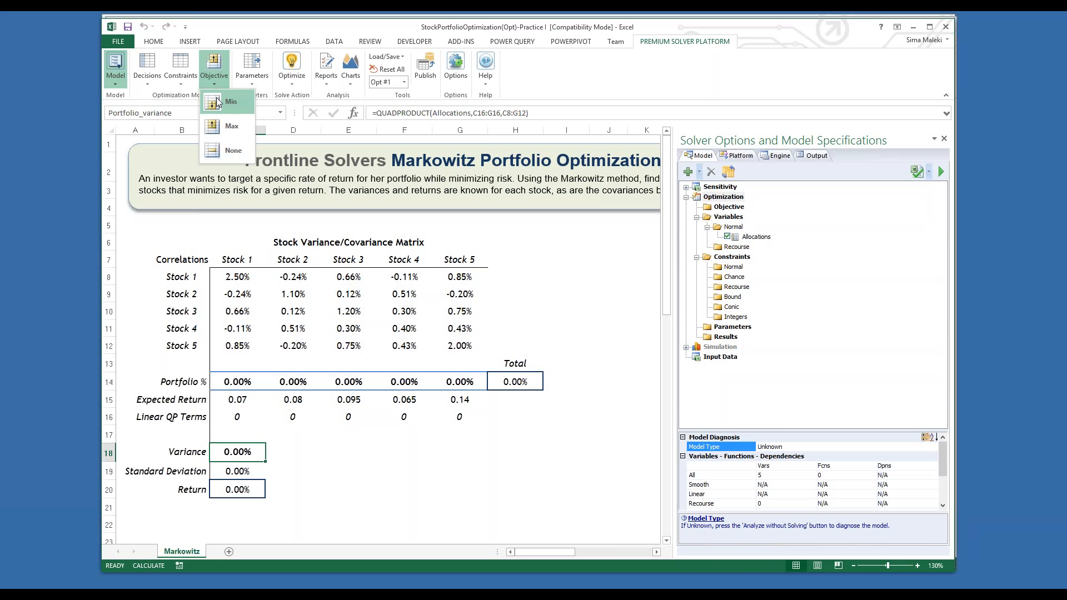
{"action": "left_click", "coordinate": [220, 102]}
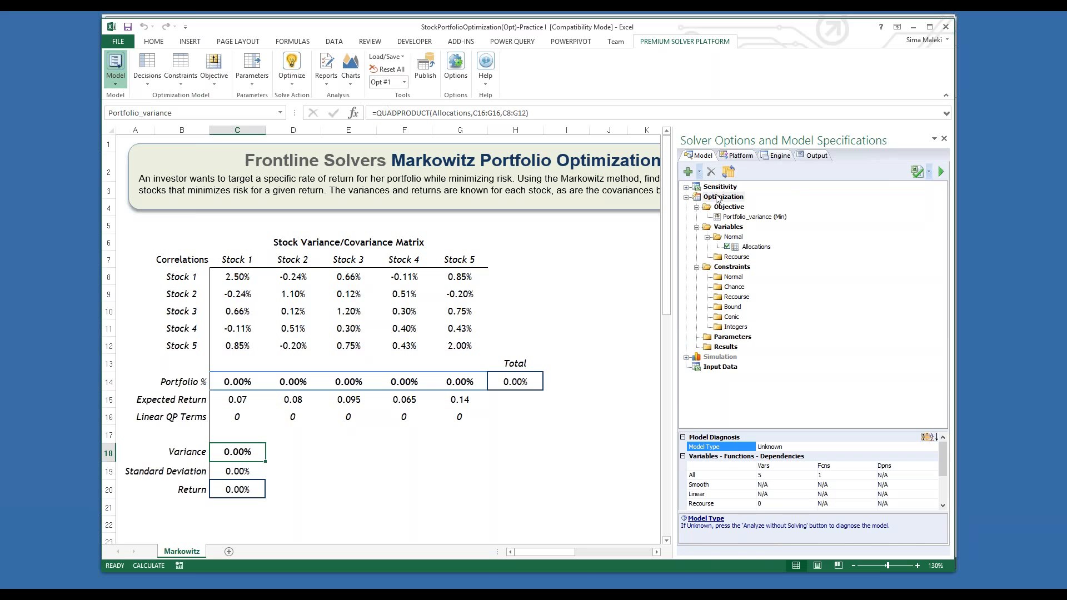
{"action": "left_click", "coordinate": [761, 217]}
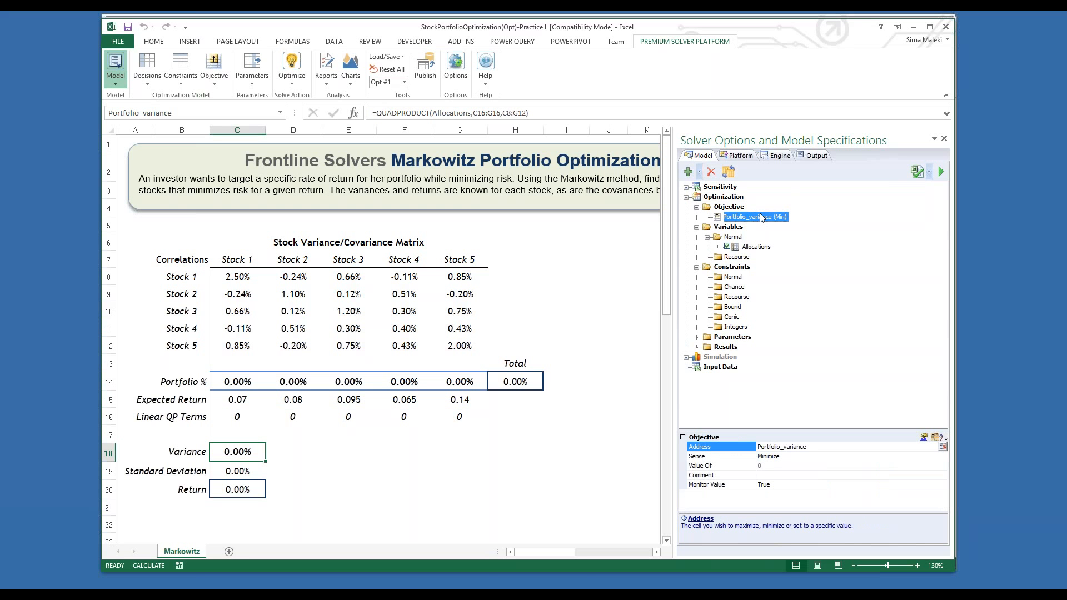
{"action": "left_click", "coordinate": [618, 321]}
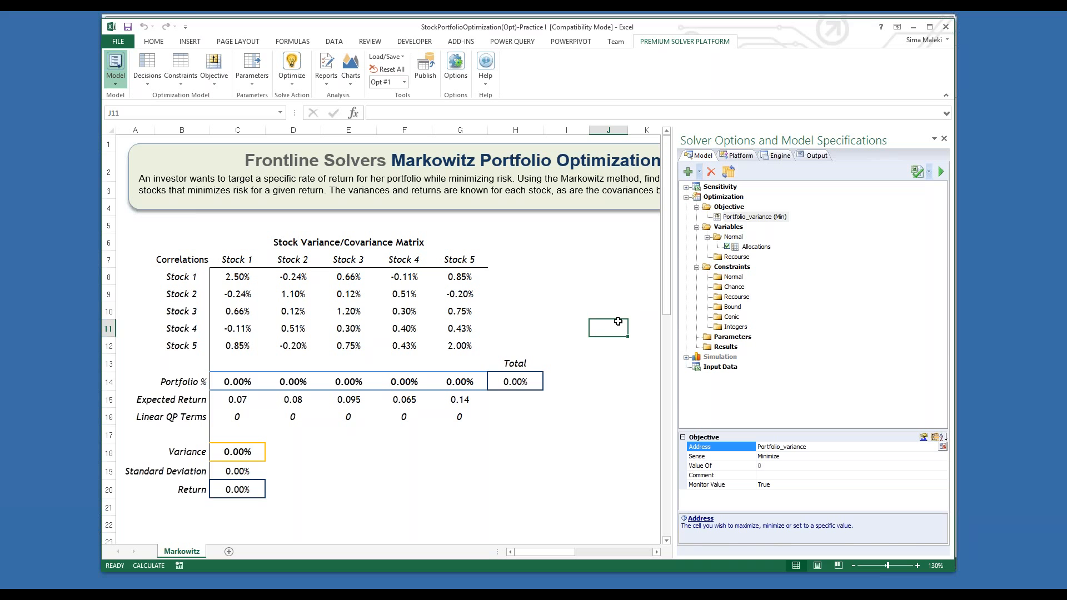
Step: Check the SUM formula in the Total cell H14 and add the constraint Total_portfolio = 1
{"action": "left_click", "coordinate": [526, 381]}
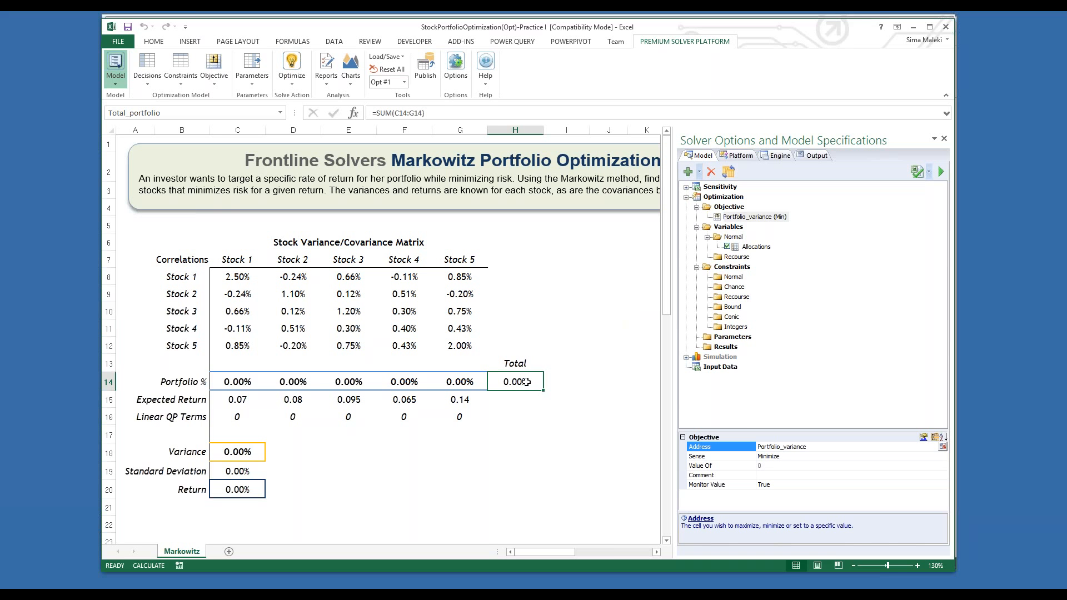
{"action": "left_click", "coordinate": [401, 113]}
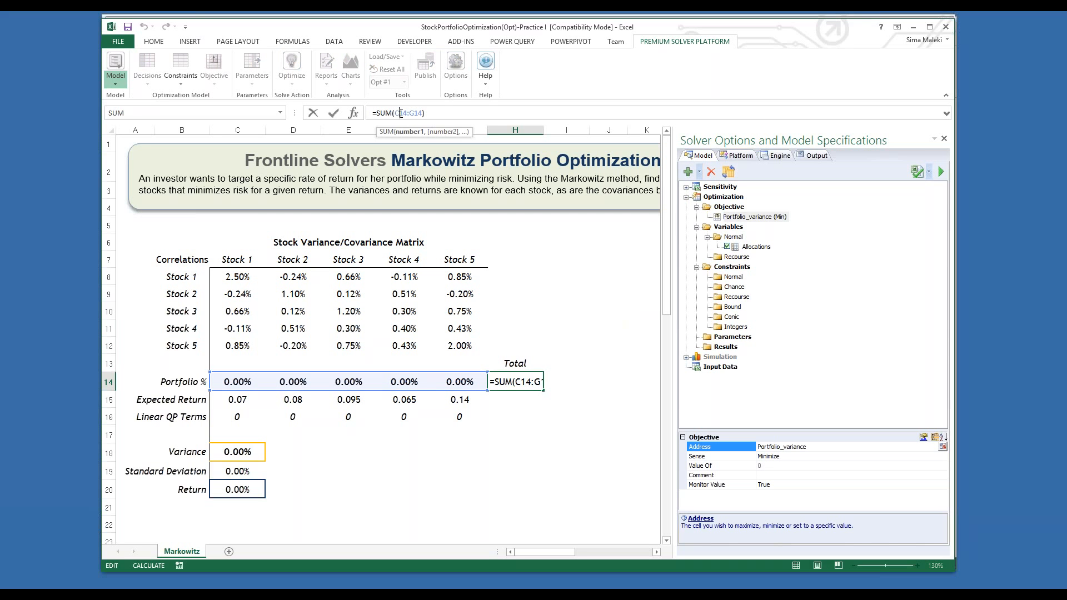
{"action": "key", "text": "Escape"}
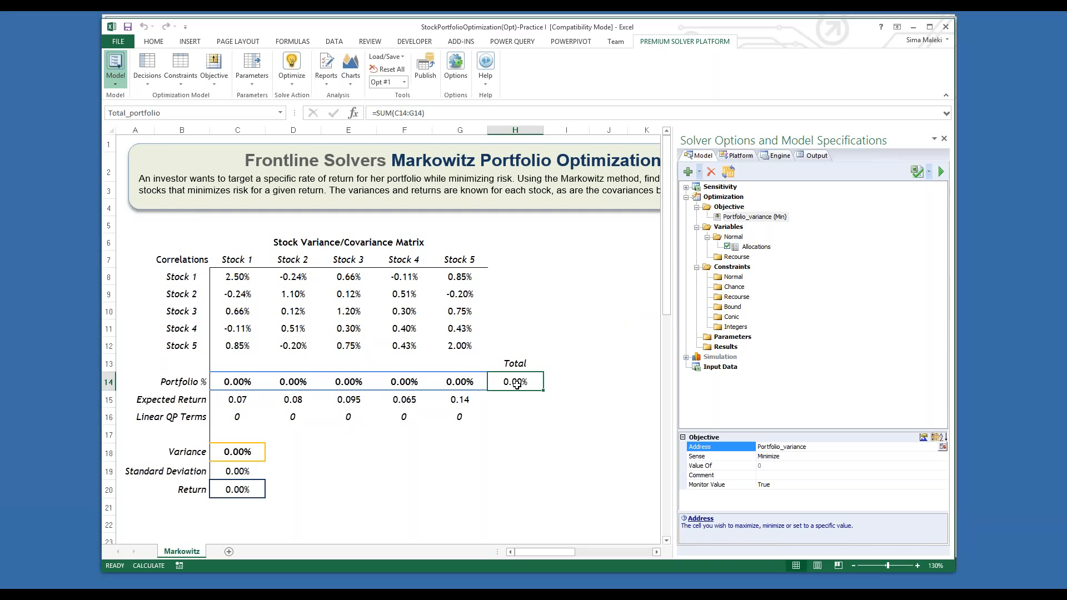
{"action": "left_click", "coordinate": [185, 83]}
{"action": "mouse_move", "coordinate": [195, 125]}
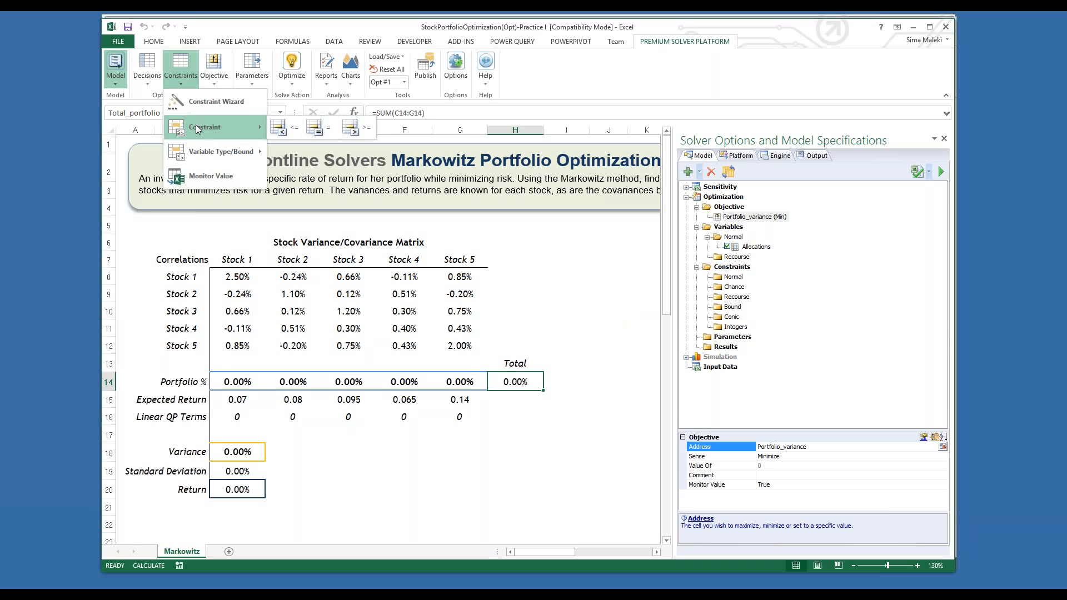
{"action": "left_click", "coordinate": [327, 129]}
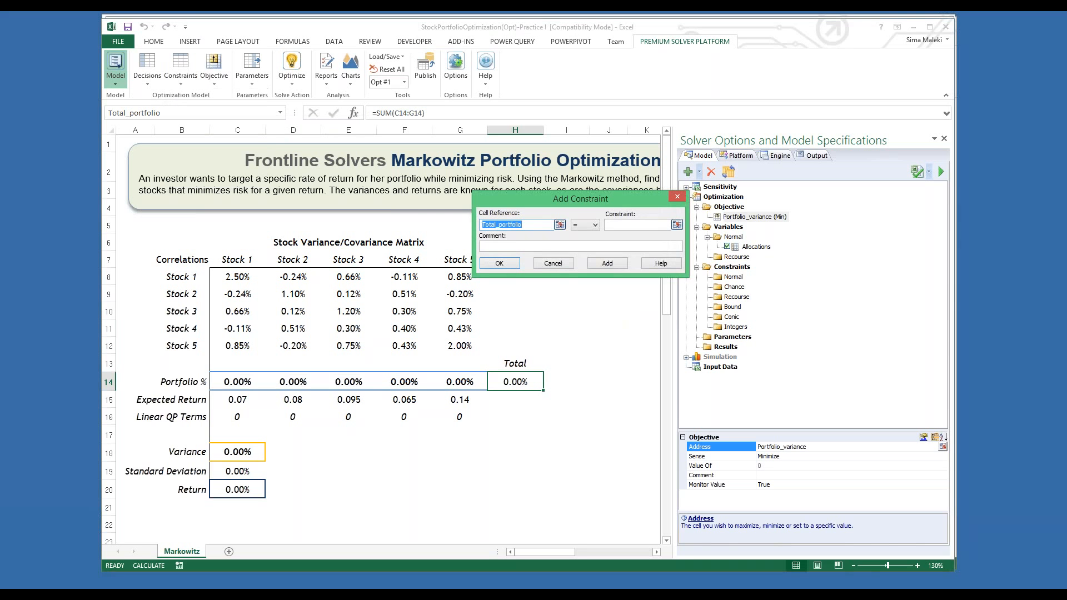
{"action": "left_click", "coordinate": [636, 223]}
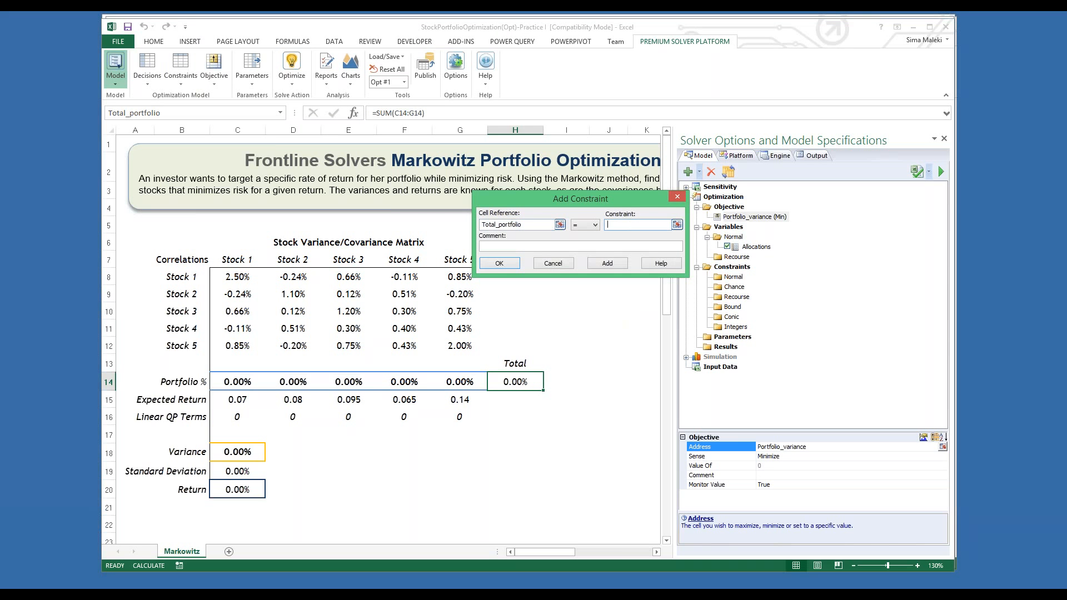
{"action": "type", "text": "1"}
{"action": "left_click", "coordinate": [506, 265]}
{"action": "left_click", "coordinate": [780, 287]}
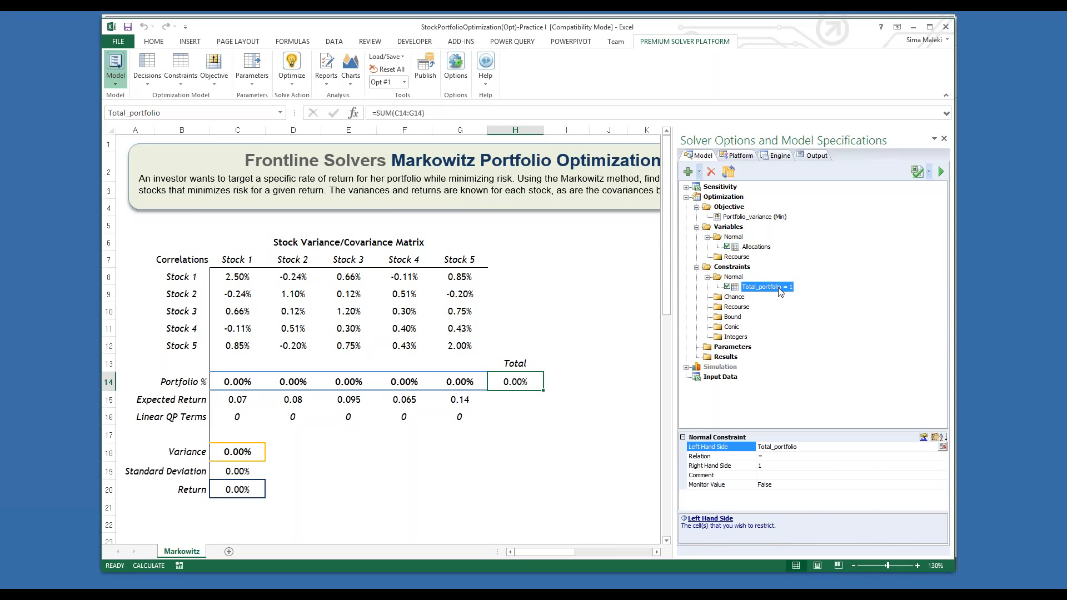
{"action": "left_click", "coordinate": [599, 362]}
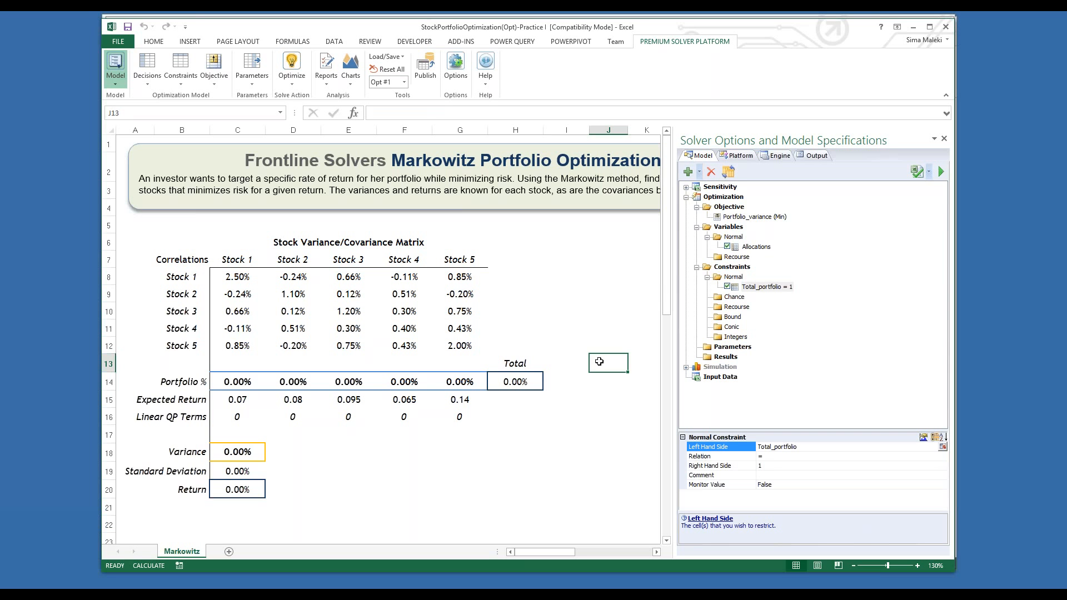
Step: Check the SUMPRODUCT formula in the Return cell C20 and add the constraint Portfolio_return >= 9.5%
{"action": "left_click", "coordinate": [248, 490]}
{"action": "left_click", "coordinate": [447, 113]}
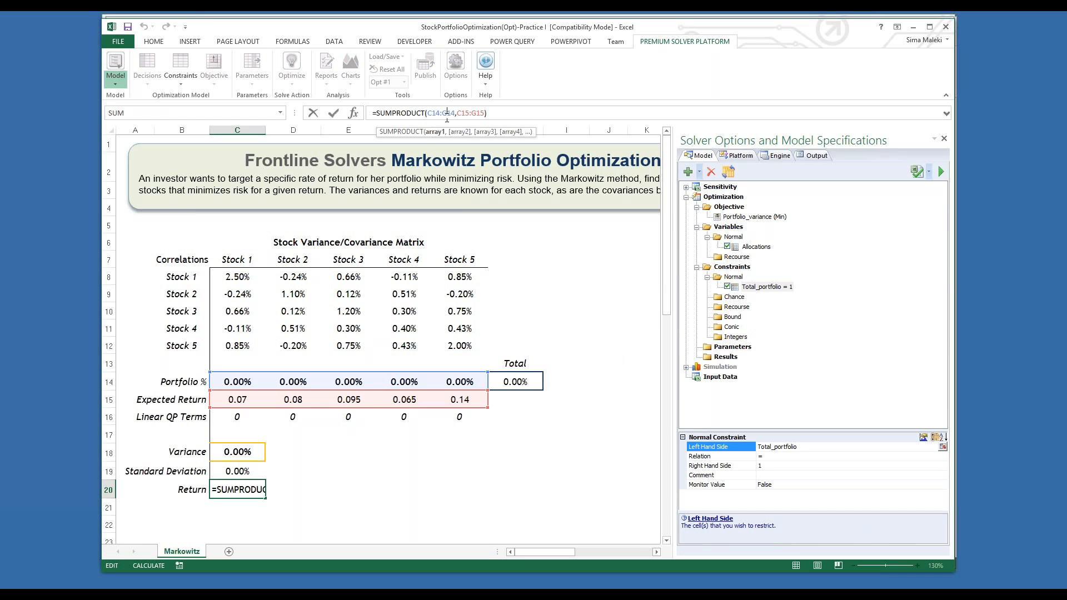
{"action": "key", "text": "Escape"}
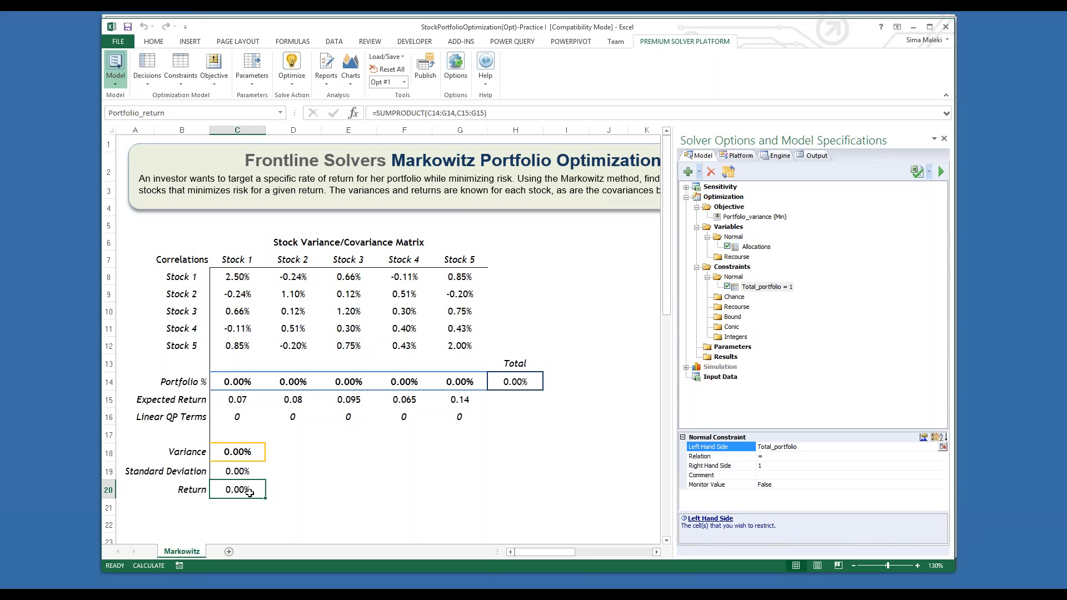
{"action": "left_click", "coordinate": [187, 89]}
{"action": "mouse_move", "coordinate": [206, 130]}
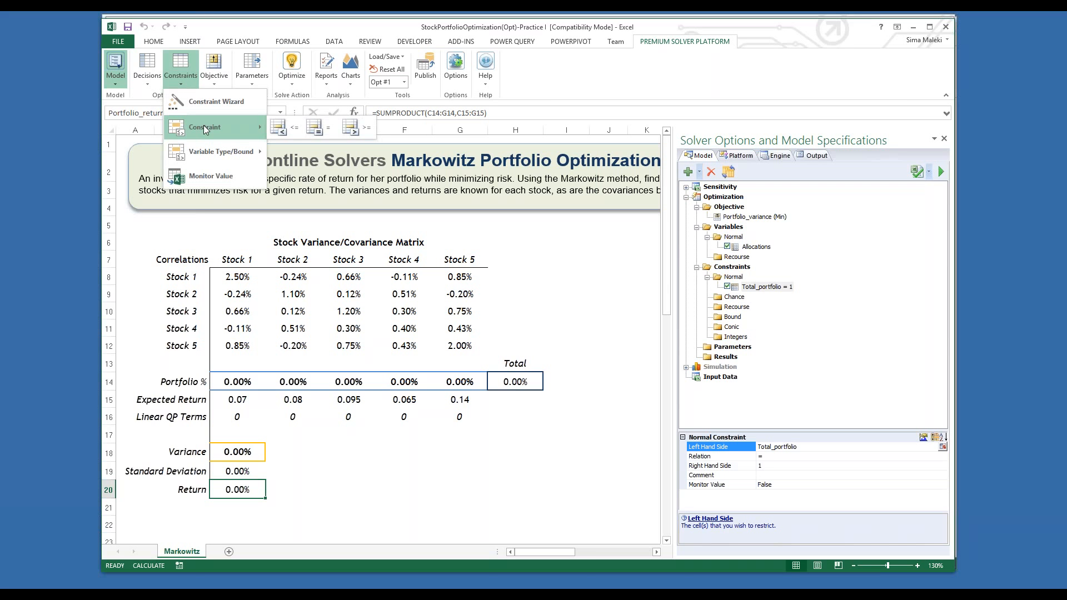
{"action": "left_click", "coordinate": [362, 130]}
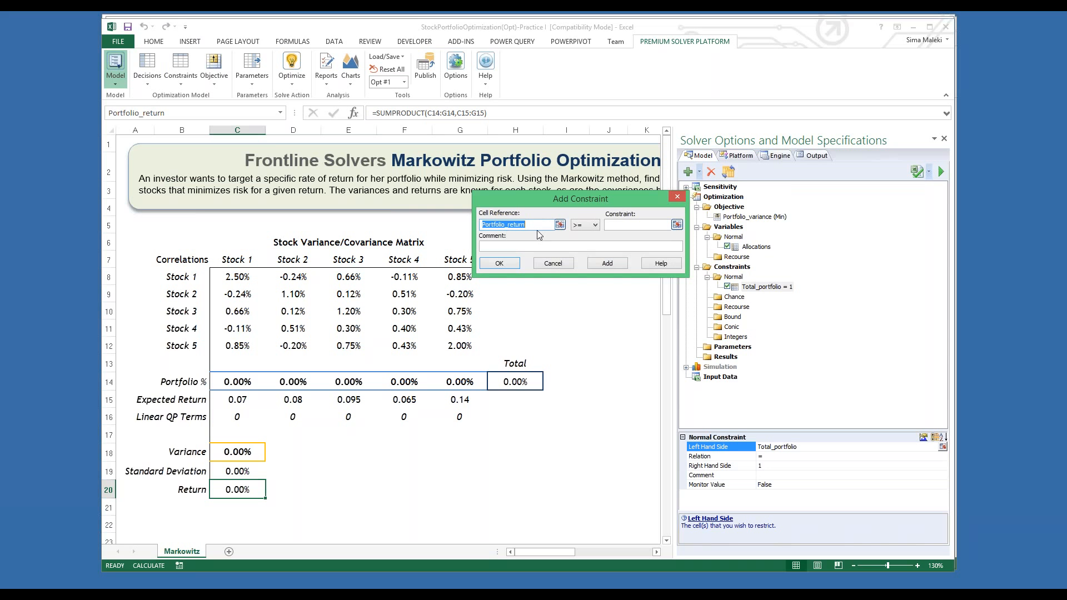
{"action": "left_click", "coordinate": [631, 226]}
{"action": "type", "text": "9.5"}
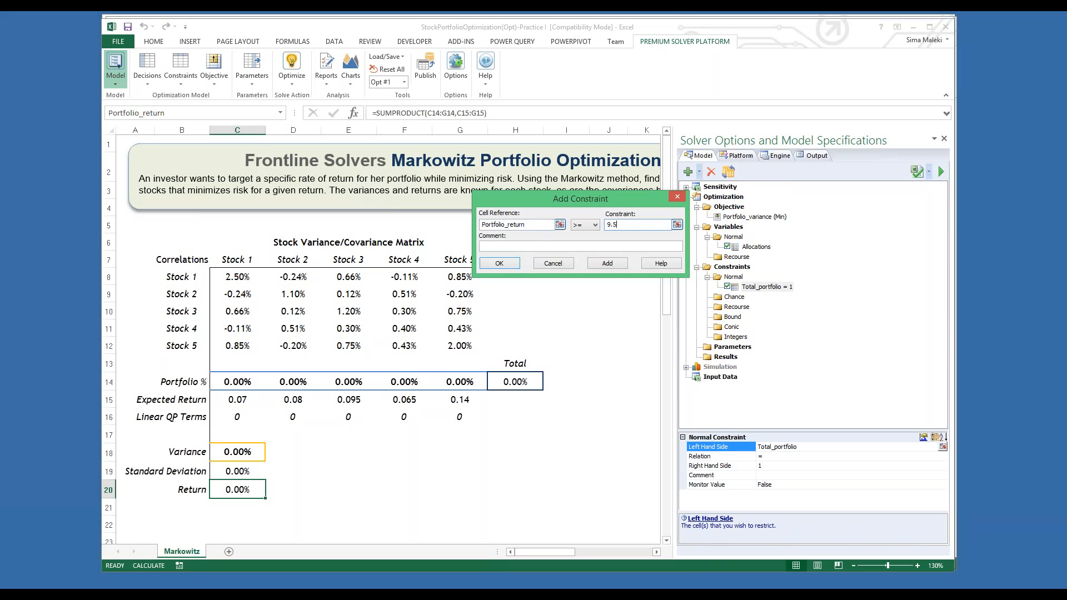
{"action": "type", "text": "%"}
{"action": "left_click", "coordinate": [499, 265]}
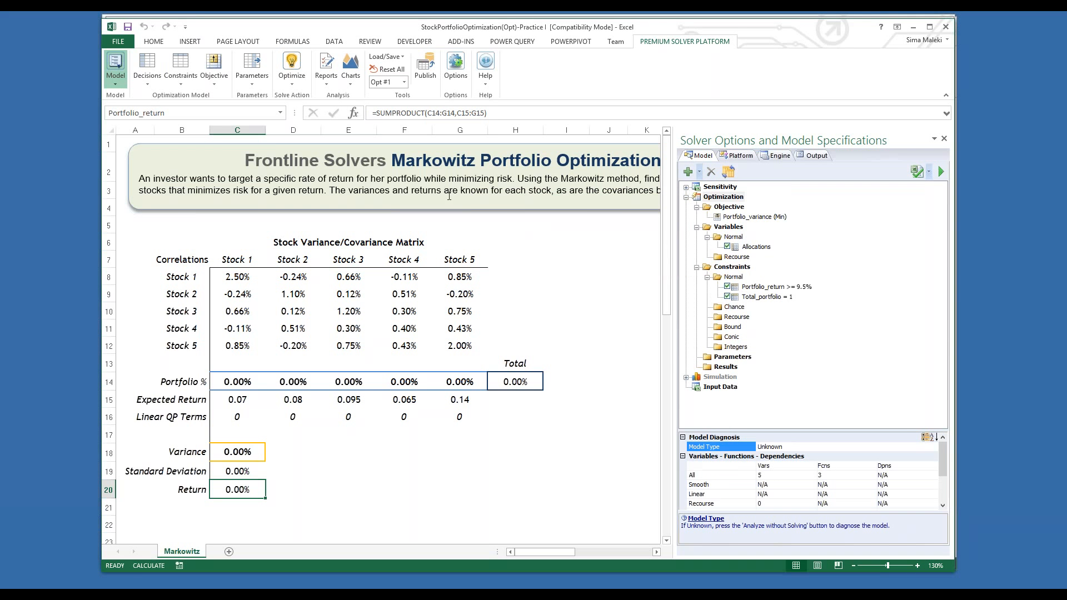
Step: Optimize the Markowitz portfolio model without guidance, and review the resulting allocations, return and model diagnosis
{"action": "left_click", "coordinate": [292, 66]}
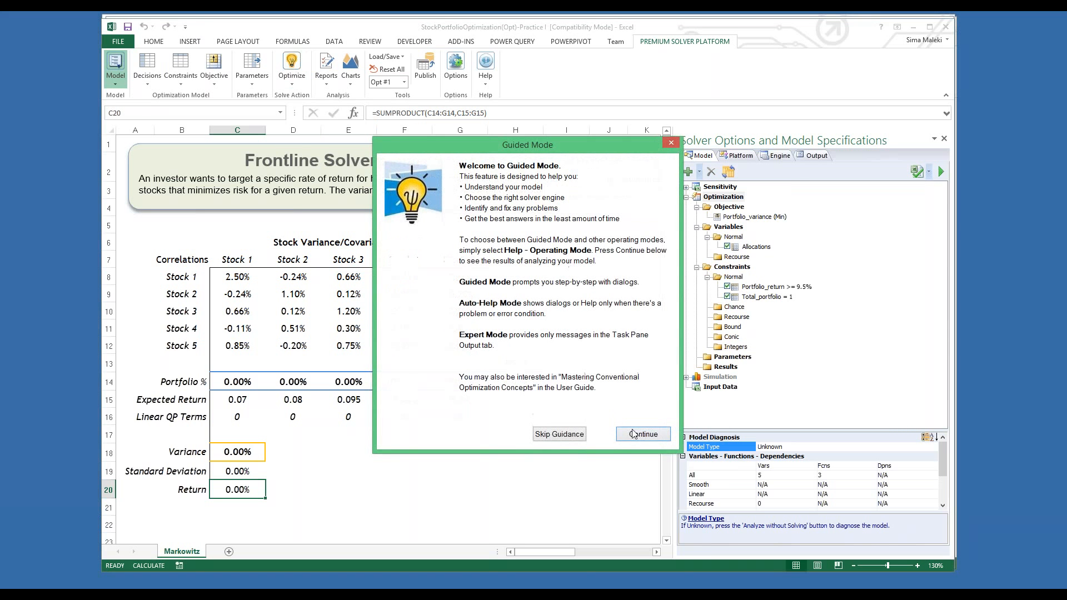
{"action": "left_click", "coordinate": [562, 439]}
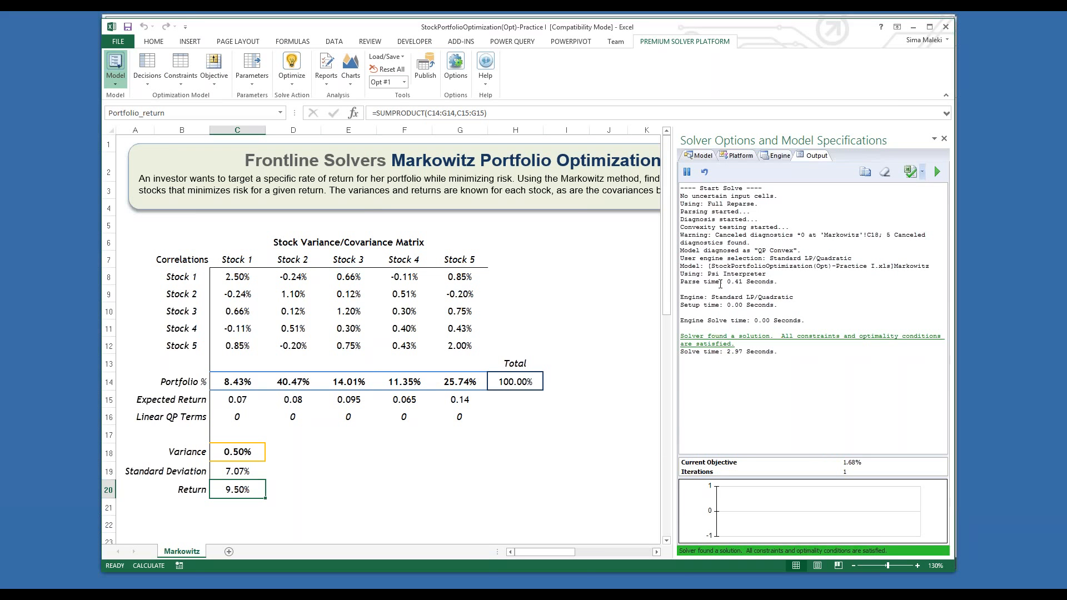
{"action": "left_click", "coordinate": [241, 379]}
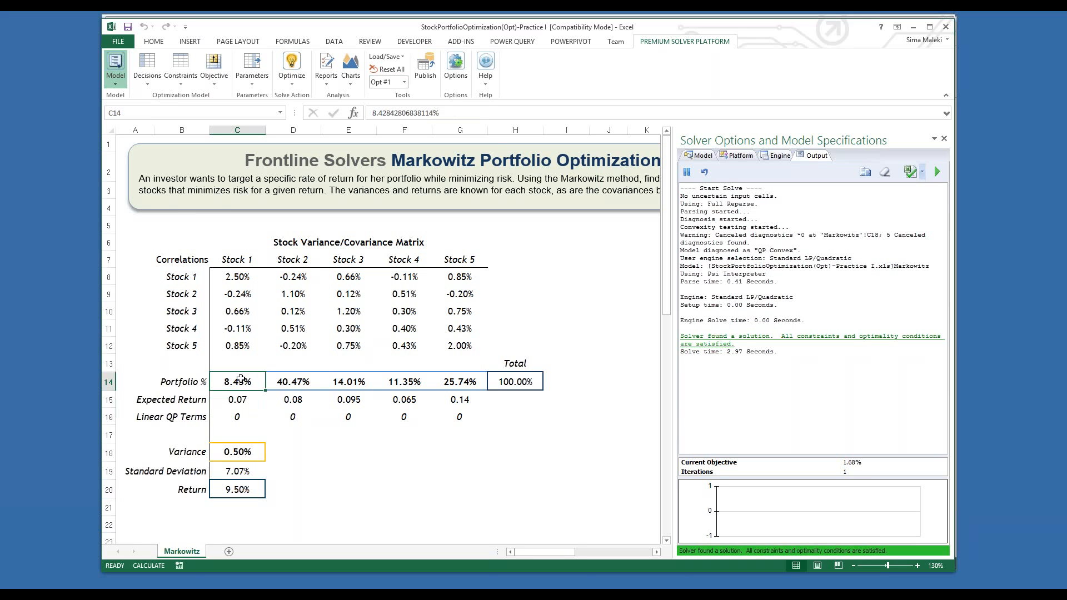
{"action": "left_click", "coordinate": [317, 503]}
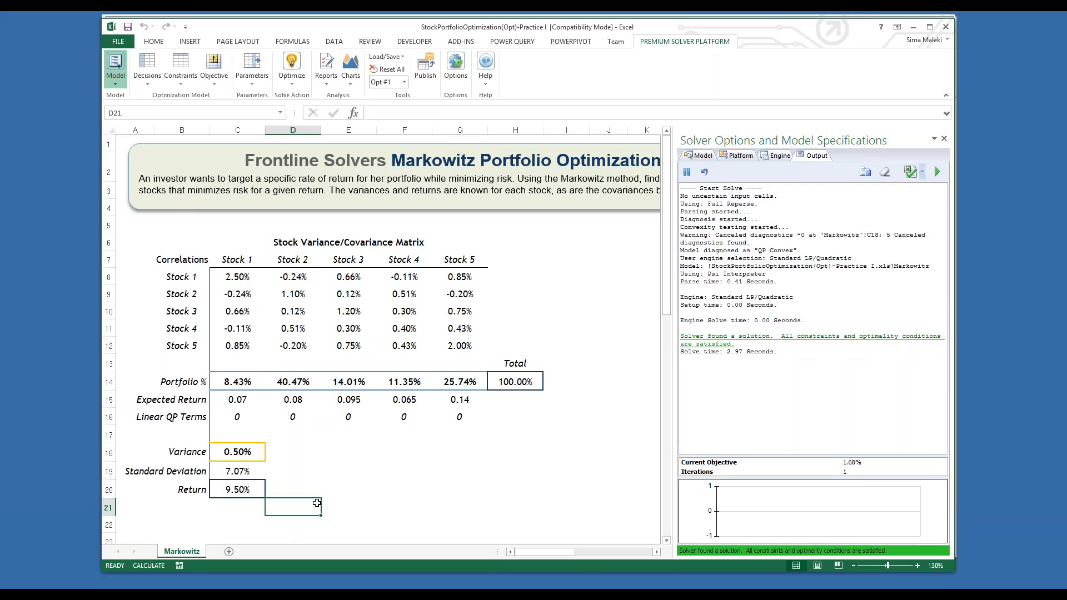
{"action": "left_click", "coordinate": [238, 489]}
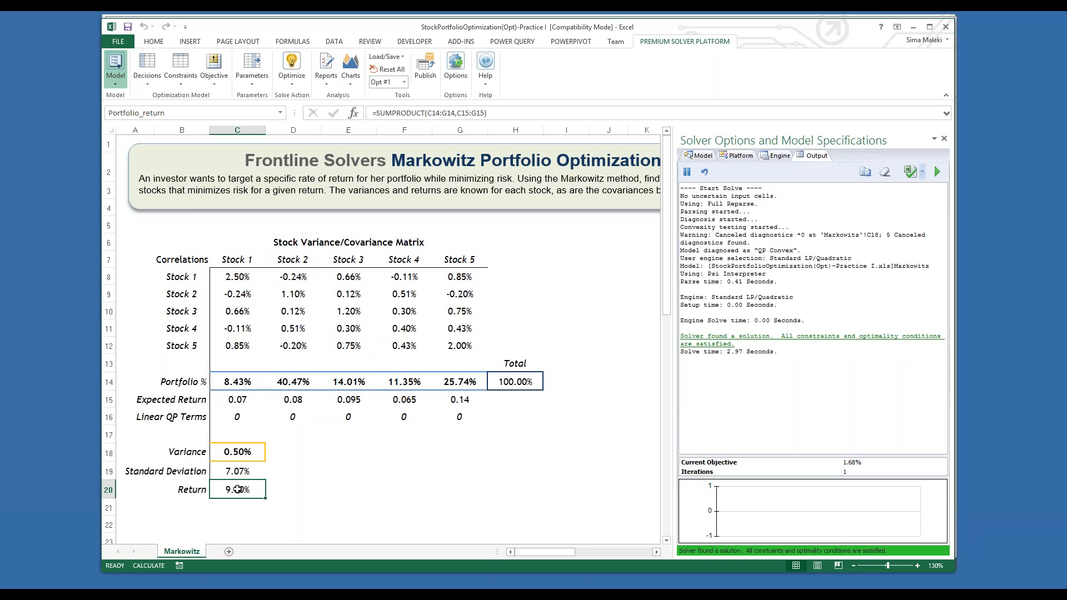
{"action": "left_click", "coordinate": [701, 157]}
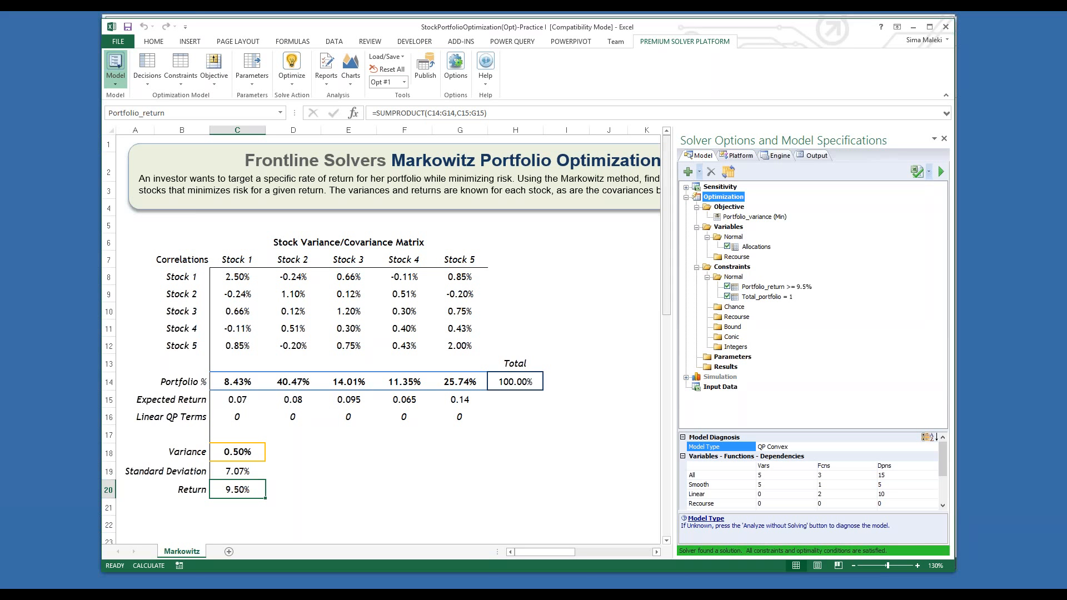
Step: Add an optimization parameter in cell D20 with lower value 8% and upper value 14%, and check its properties in the model
{"action": "key", "text": "Right"}
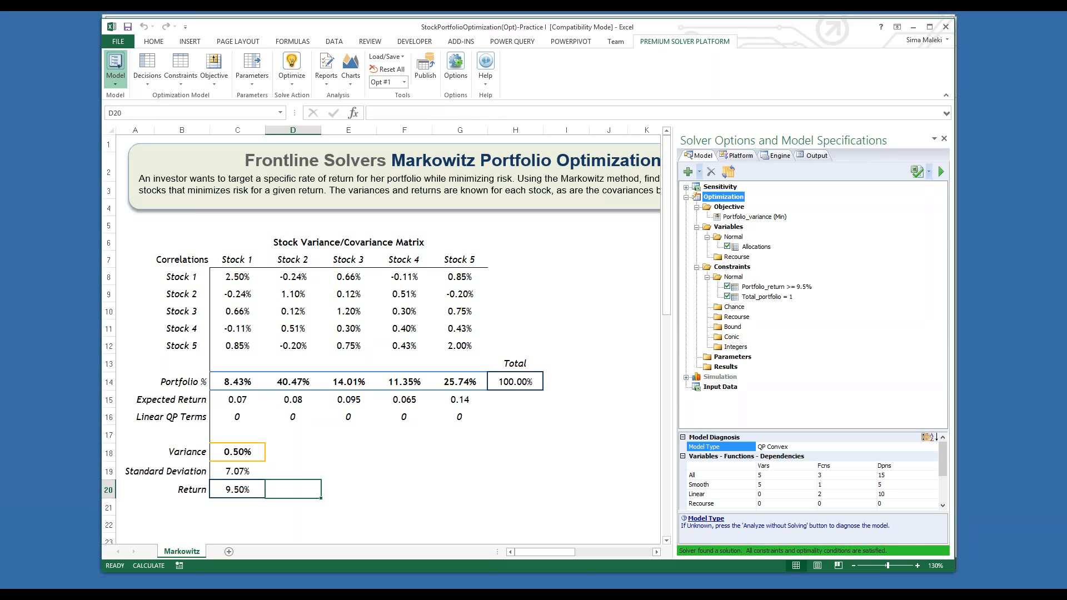
{"action": "left_click", "coordinate": [252, 82]}
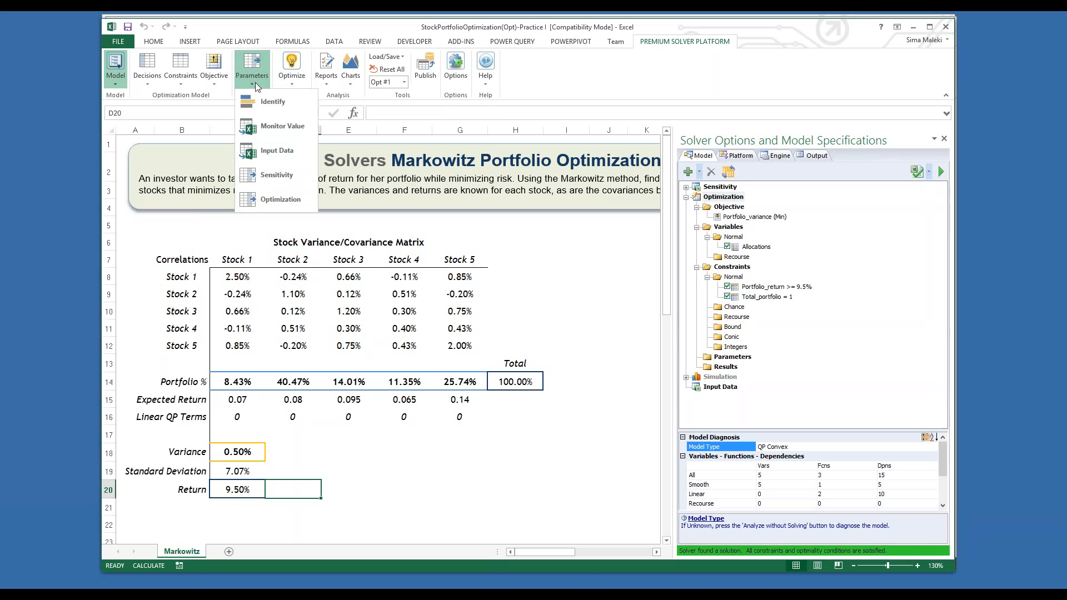
{"action": "left_click", "coordinate": [255, 200]}
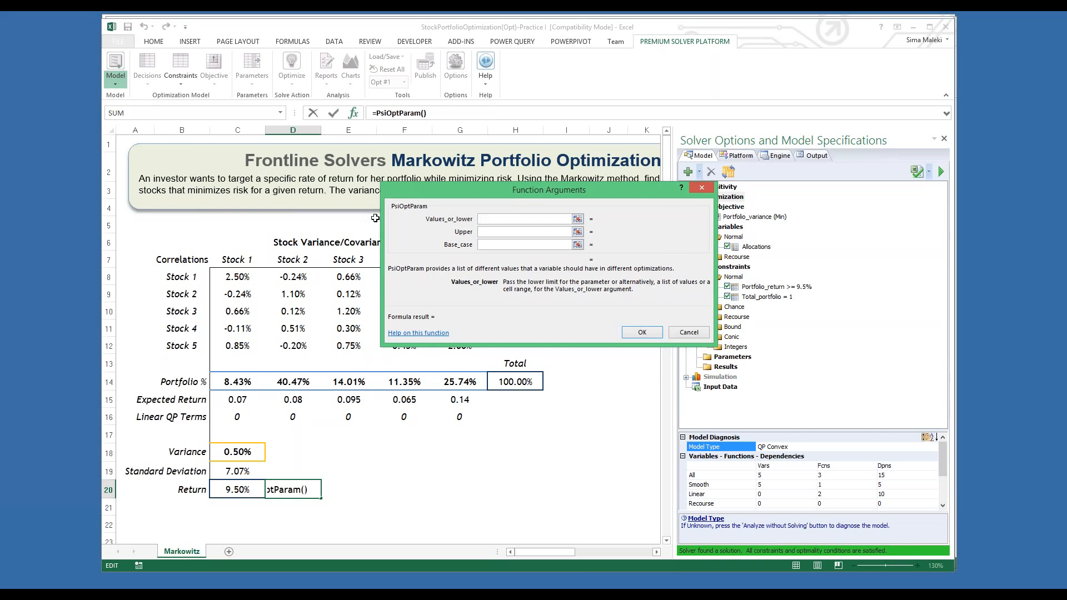
{"action": "type", "text": "8%"}
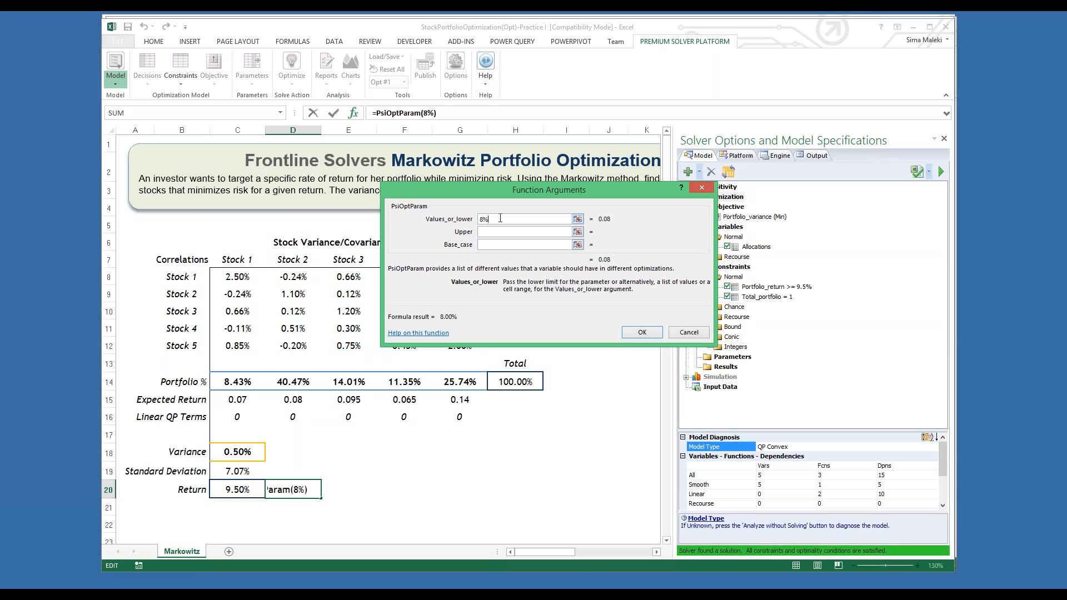
{"action": "key", "text": "Tab"}
{"action": "type", "text": "14"}
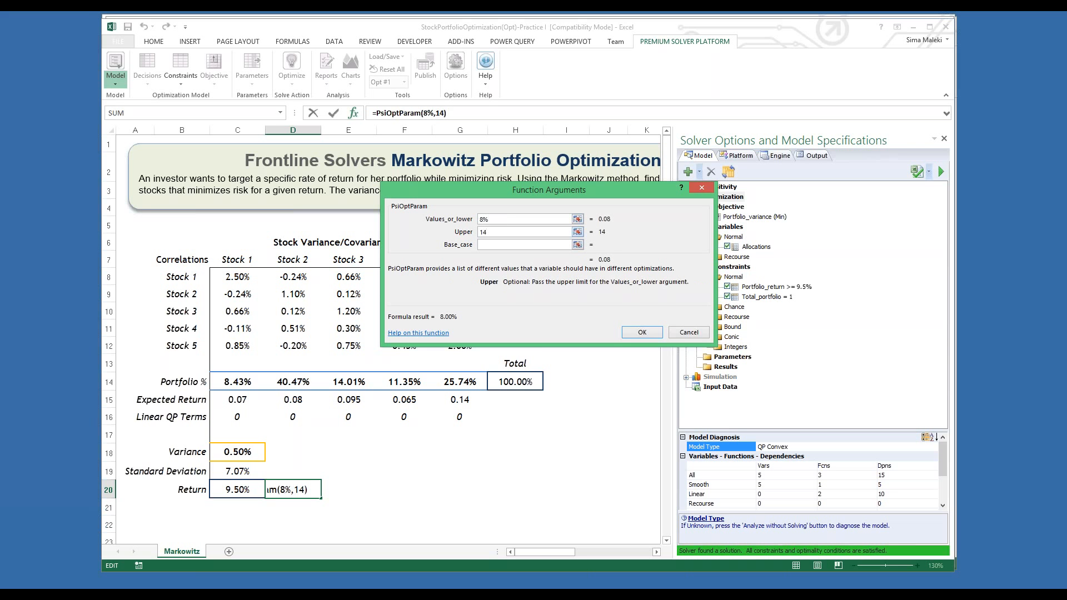
{"action": "type", "text": "%"}
{"action": "left_click", "coordinate": [642, 332]}
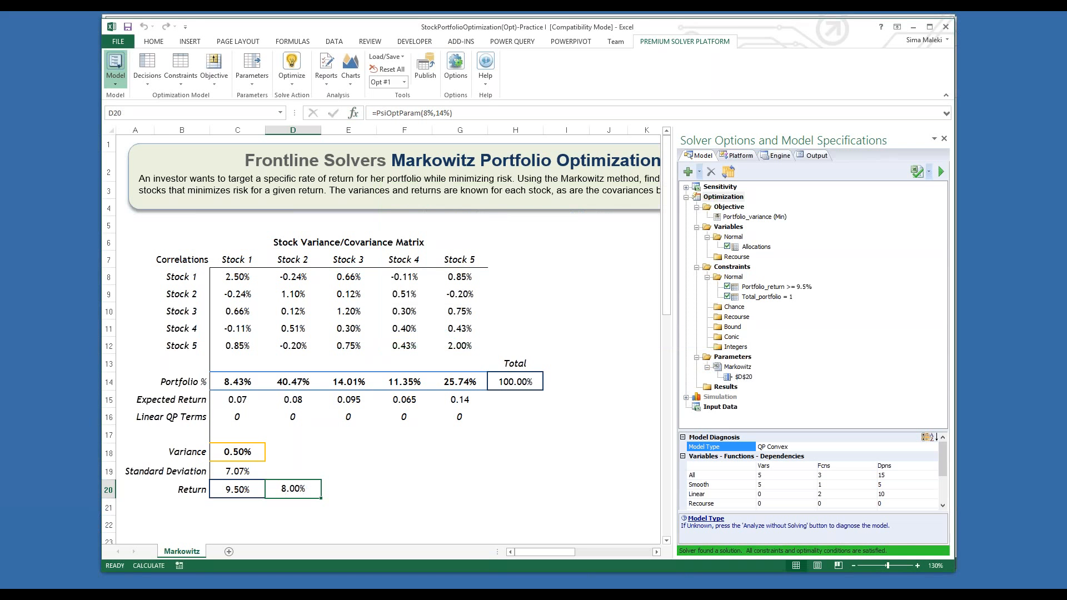
{"action": "left_click", "coordinate": [744, 378]}
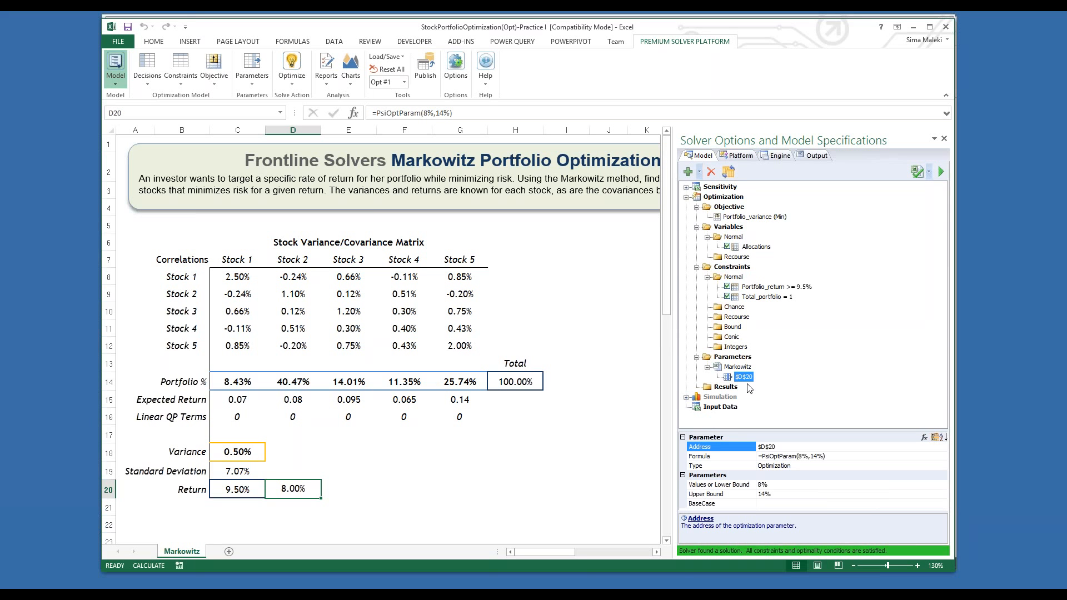
Step: Change the right-hand side of the Portfolio_return constraint to parameter cell $D$20
{"action": "double_click", "coordinate": [788, 287]}
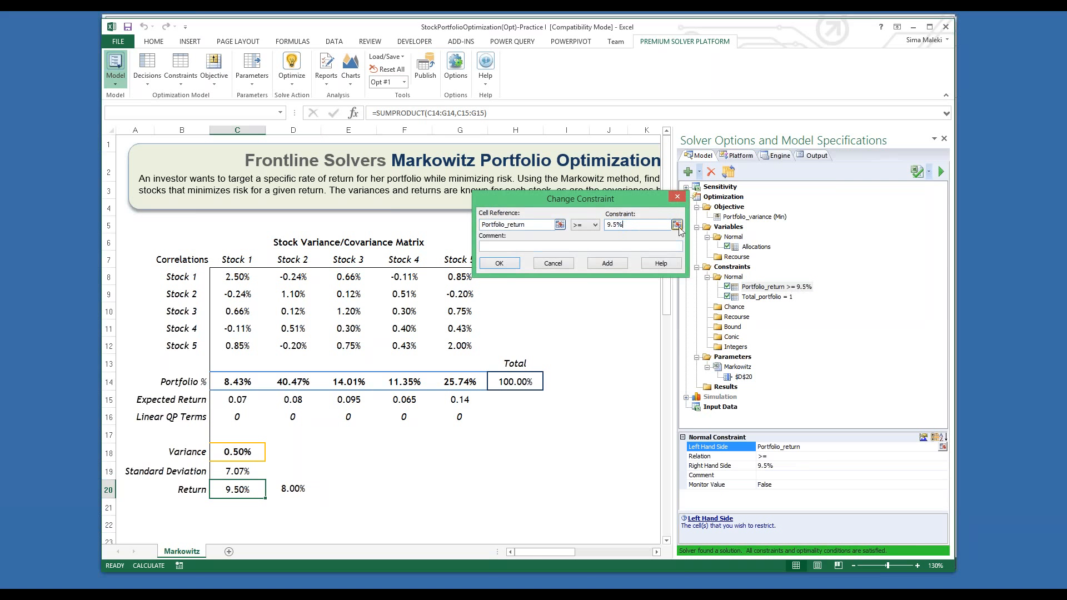
{"action": "left_click", "coordinate": [677, 224]}
{"action": "left_click", "coordinate": [294, 490]}
{"action": "key", "text": "Return"}
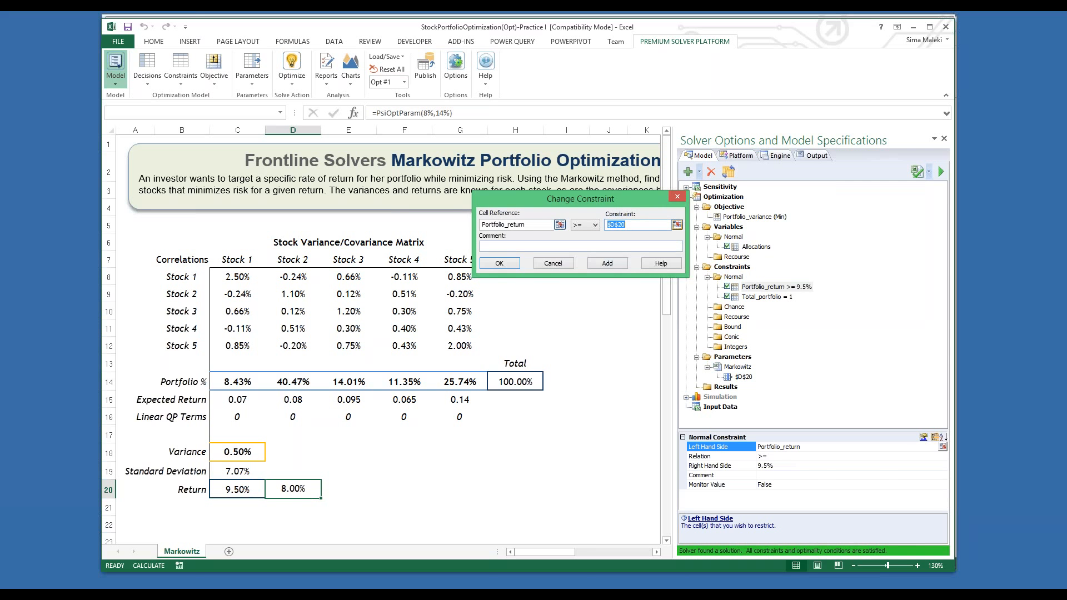
{"action": "left_click", "coordinate": [500, 263]}
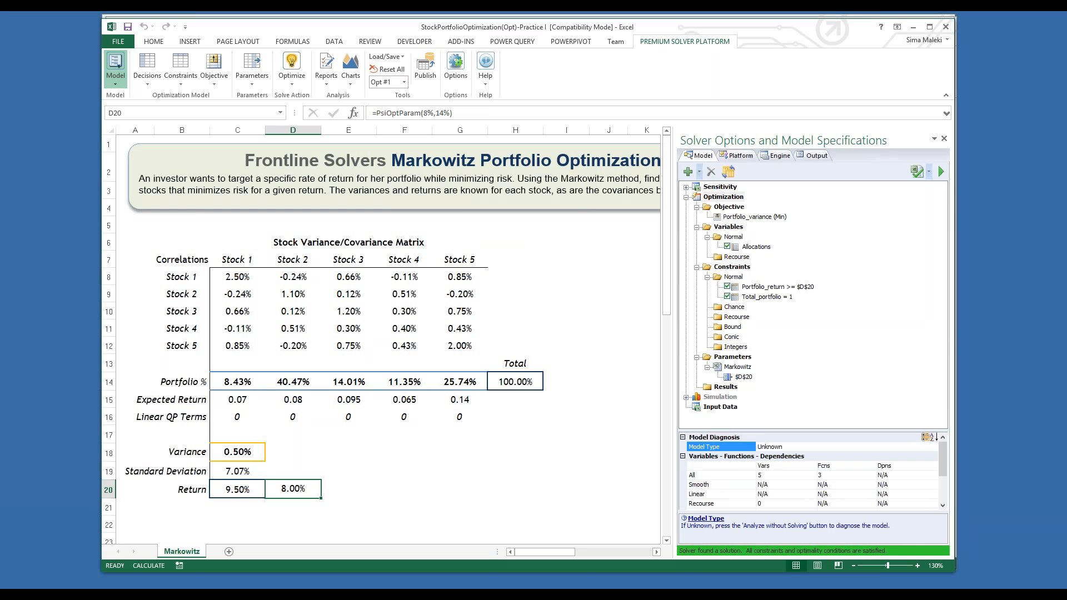
Step: Set the number of optimizations to run to 10
{"action": "left_click", "coordinate": [737, 157]}
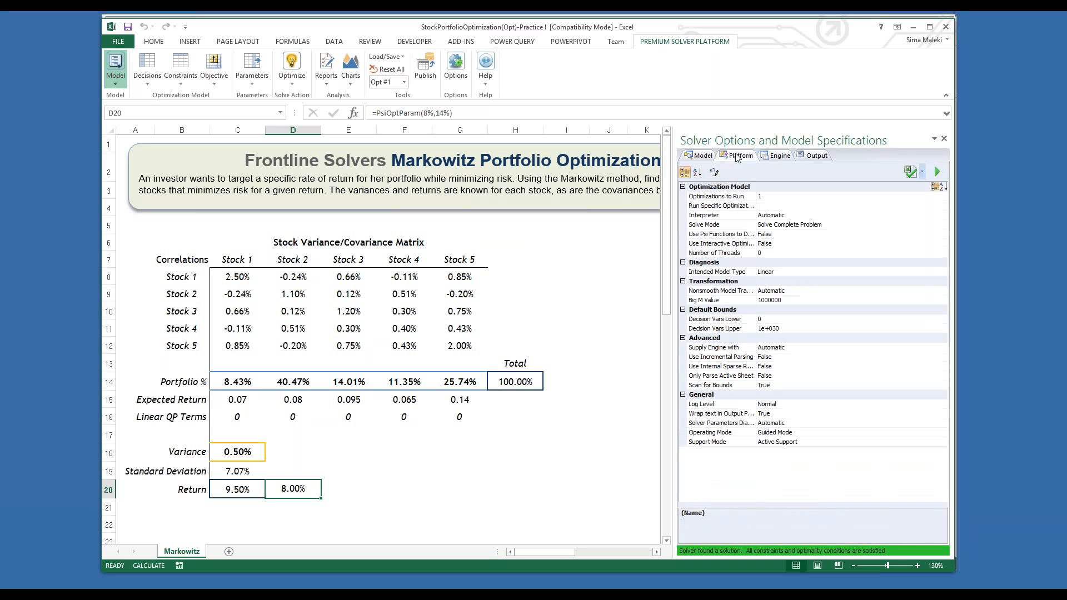
{"action": "left_click", "coordinate": [764, 196]}
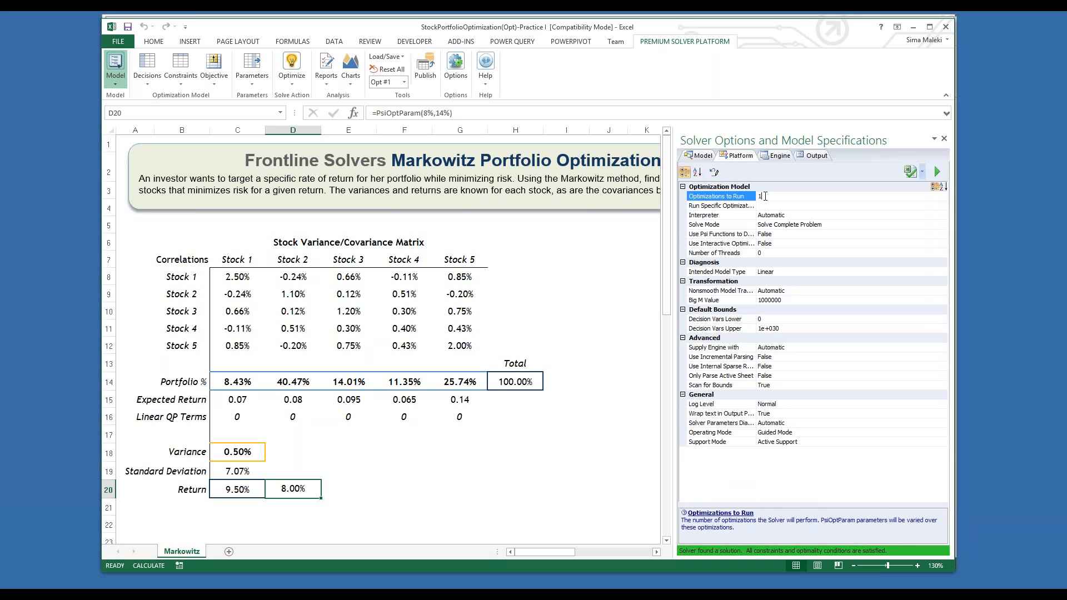
{"action": "type", "text": "0"}
Step: Clear the solver output log and optimize the parameterized portfolio model without guidance
{"action": "left_click", "coordinate": [812, 156]}
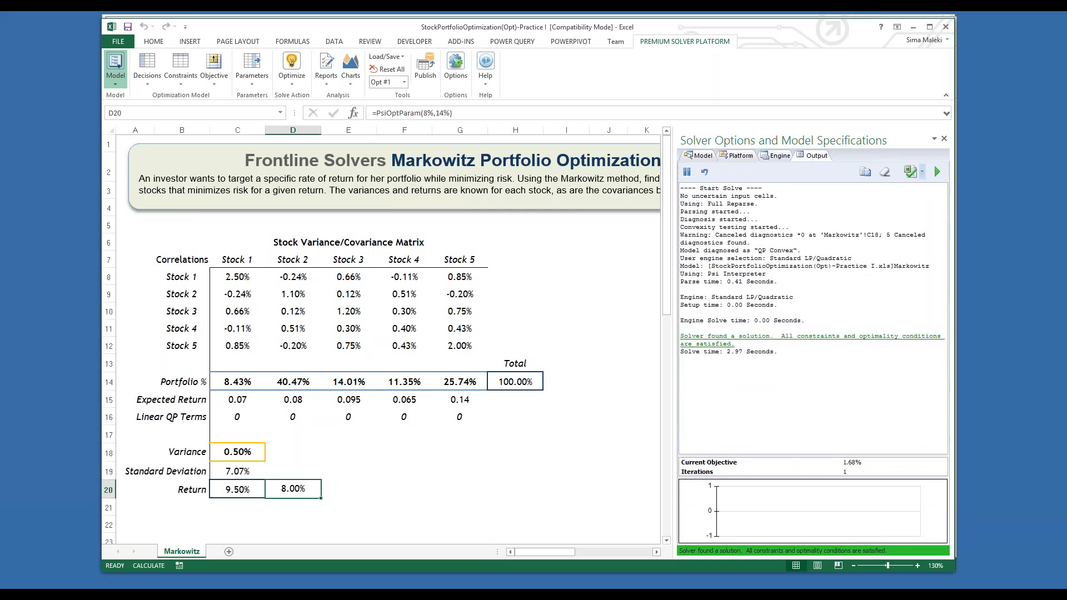
{"action": "left_click", "coordinate": [887, 173]}
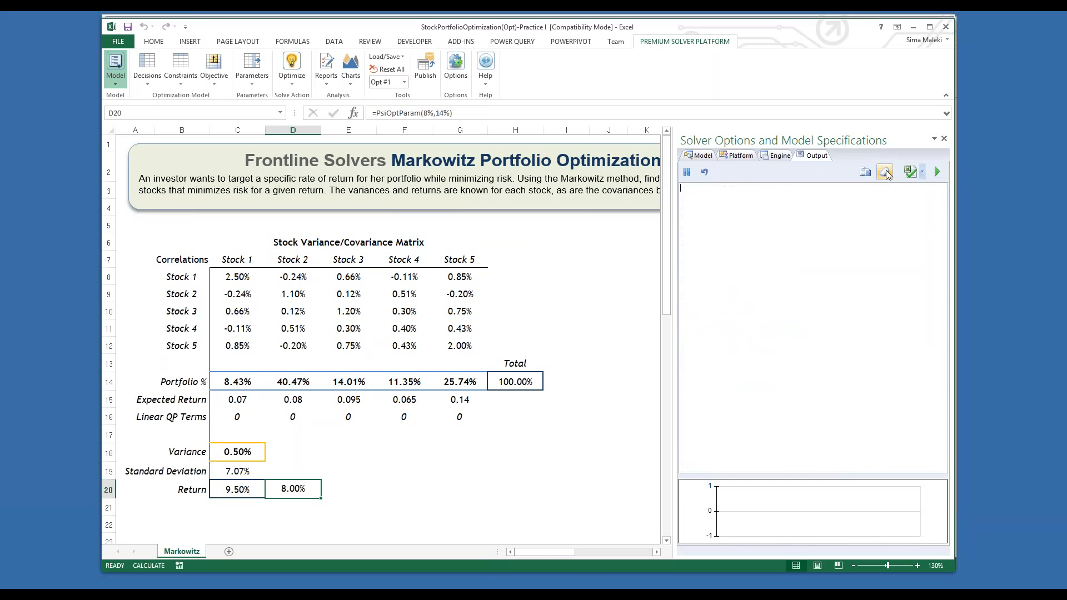
{"action": "left_click", "coordinate": [292, 65]}
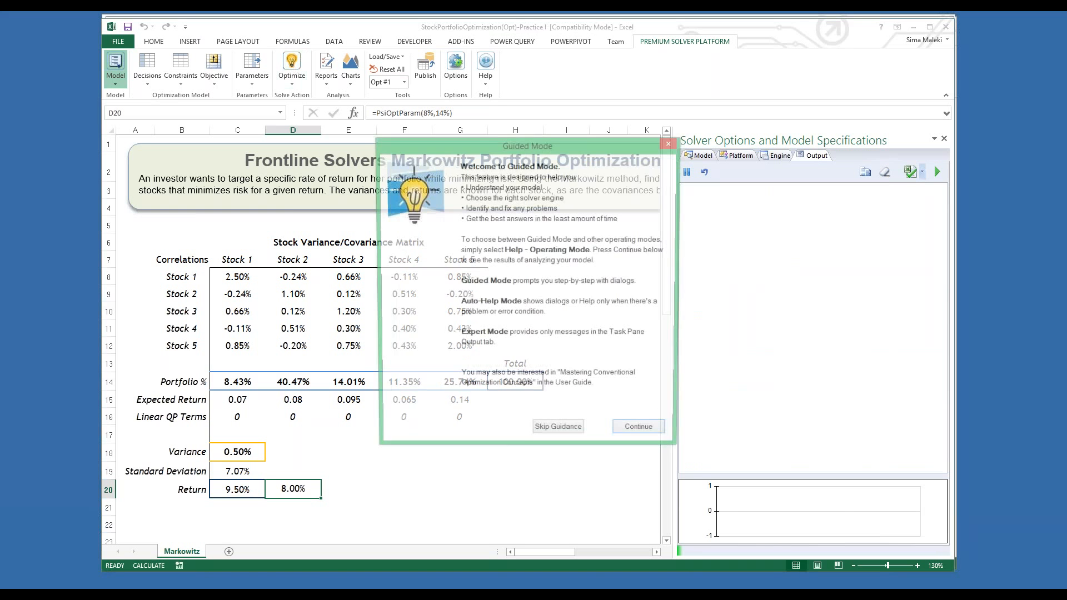
{"action": "left_click", "coordinate": [557, 434]}
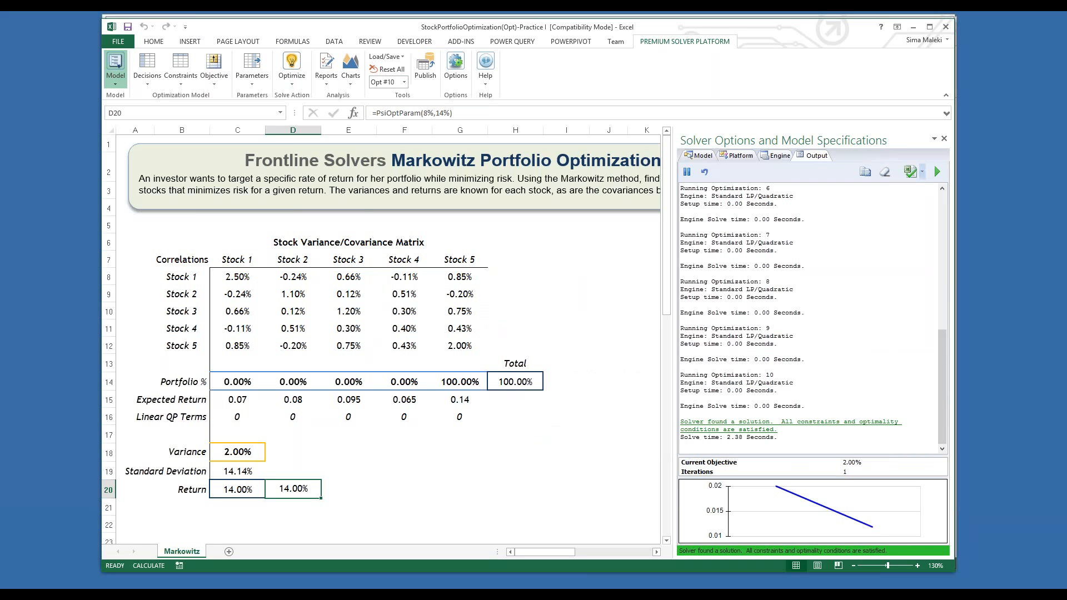
{"action": "left_click", "coordinate": [566, 434]}
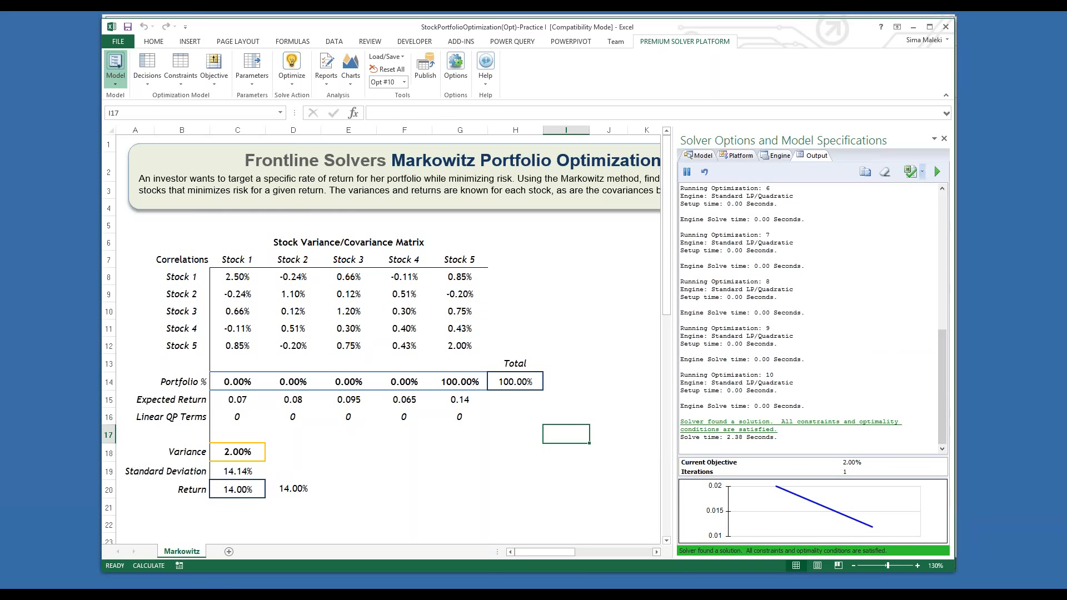
Step: Review the portfolio allocations on the sheet for optimization 1 and optimization 4
{"action": "left_click", "coordinate": [404, 82]}
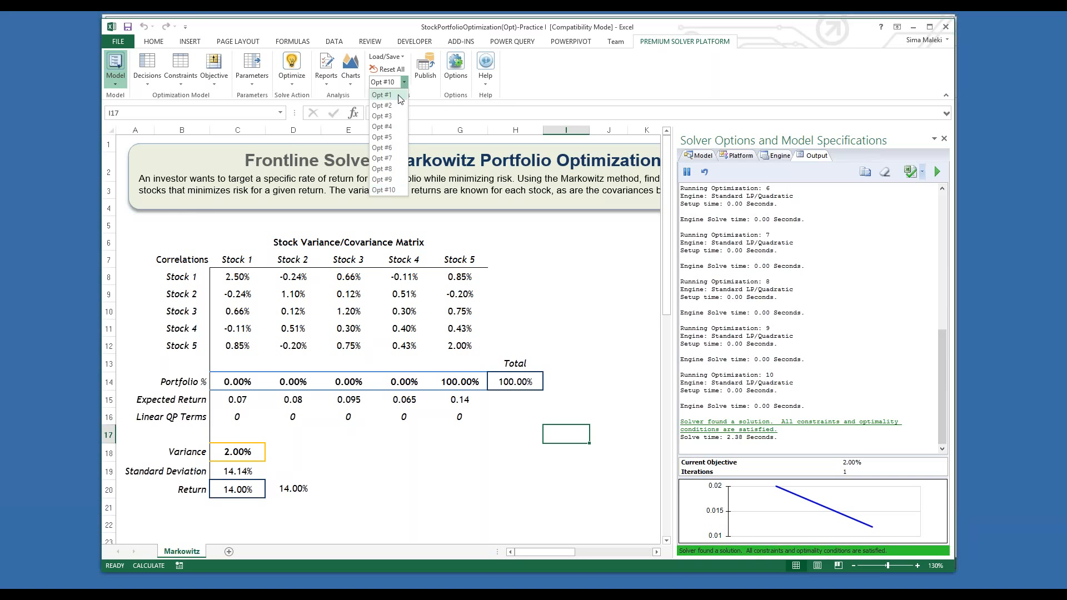
{"action": "left_click", "coordinate": [402, 95]}
{"action": "left_click", "coordinate": [404, 83]}
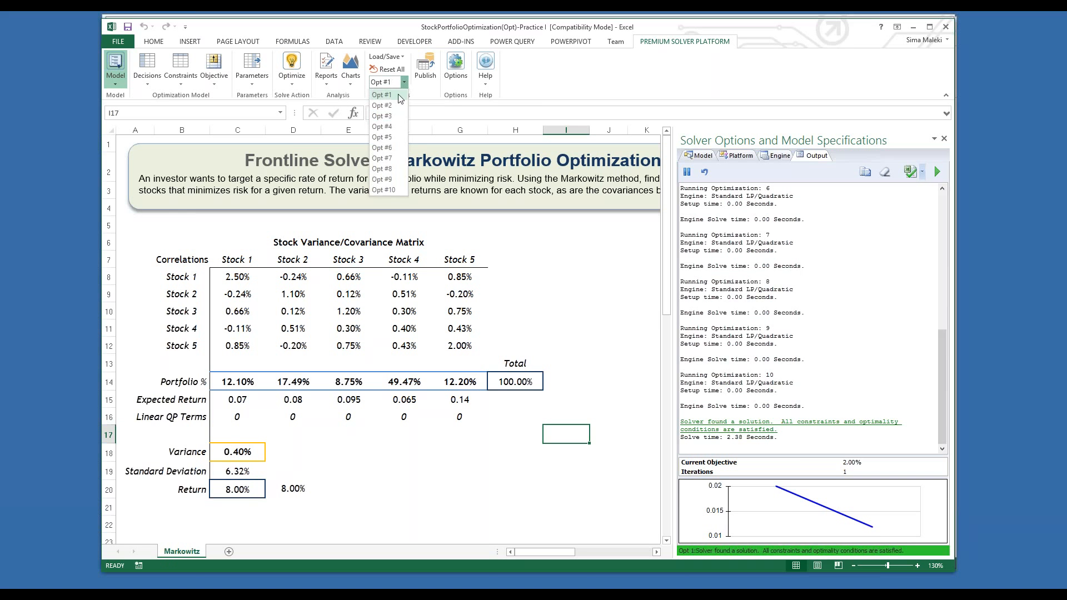
{"action": "left_click", "coordinate": [389, 123]}
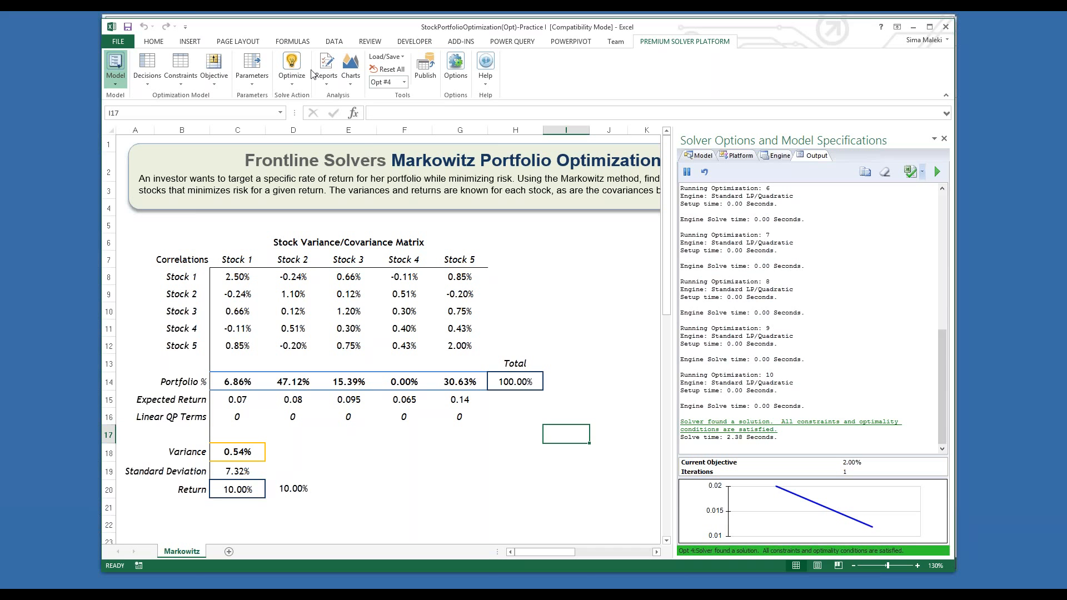
Step: Create a multiple-optimizations chart of monitored cell Portfolio_variance, and move and enlarge the chart window
{"action": "left_click", "coordinate": [350, 72]}
{"action": "mouse_move", "coordinate": [362, 127]}
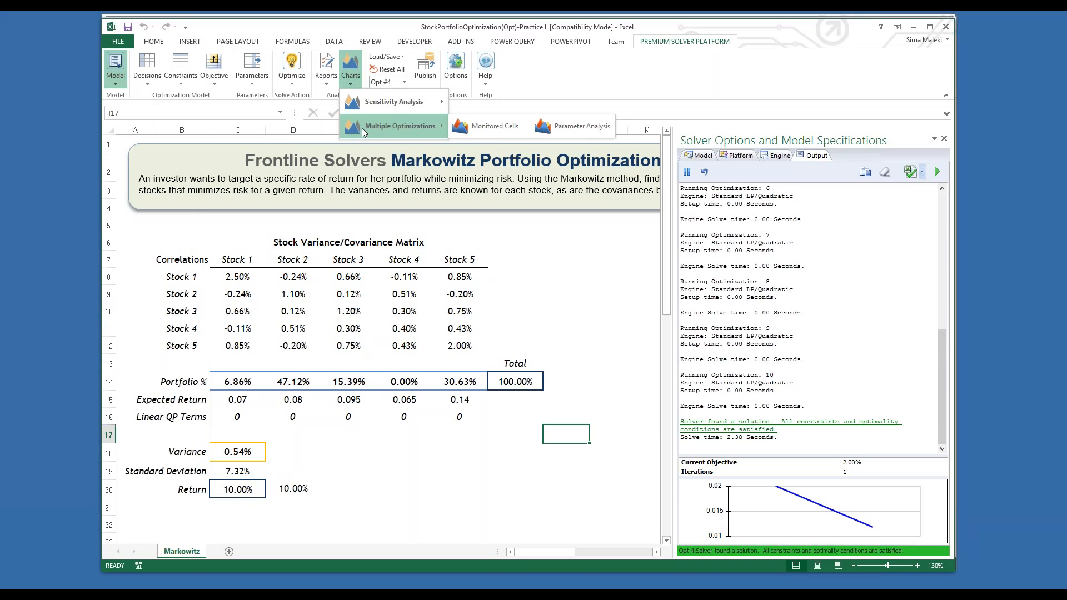
{"action": "left_click", "coordinate": [492, 128]}
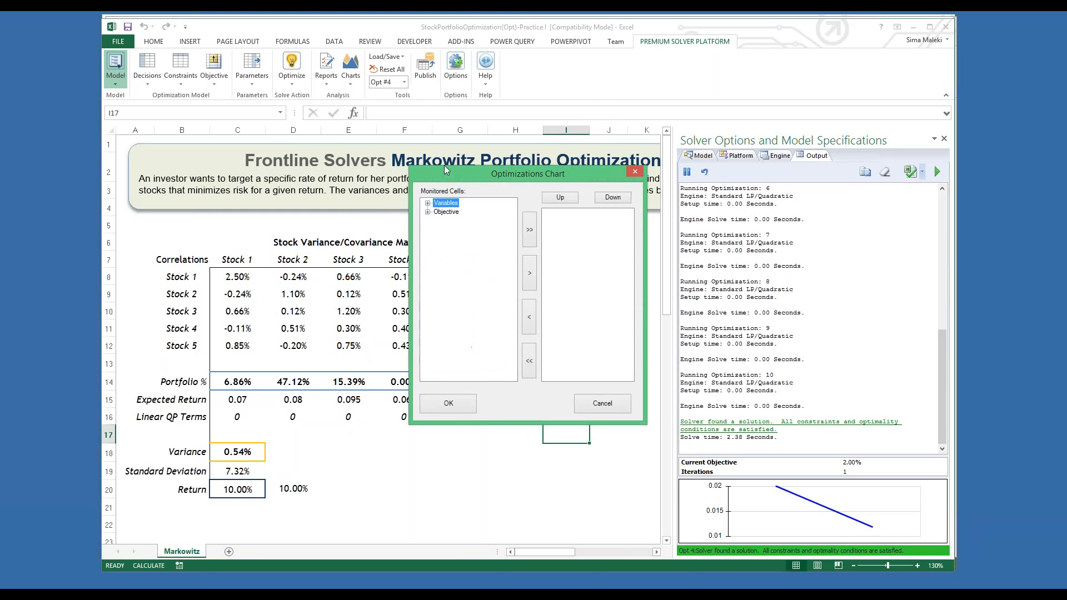
{"action": "left_click", "coordinate": [428, 212]}
{"action": "left_click", "coordinate": [461, 221]}
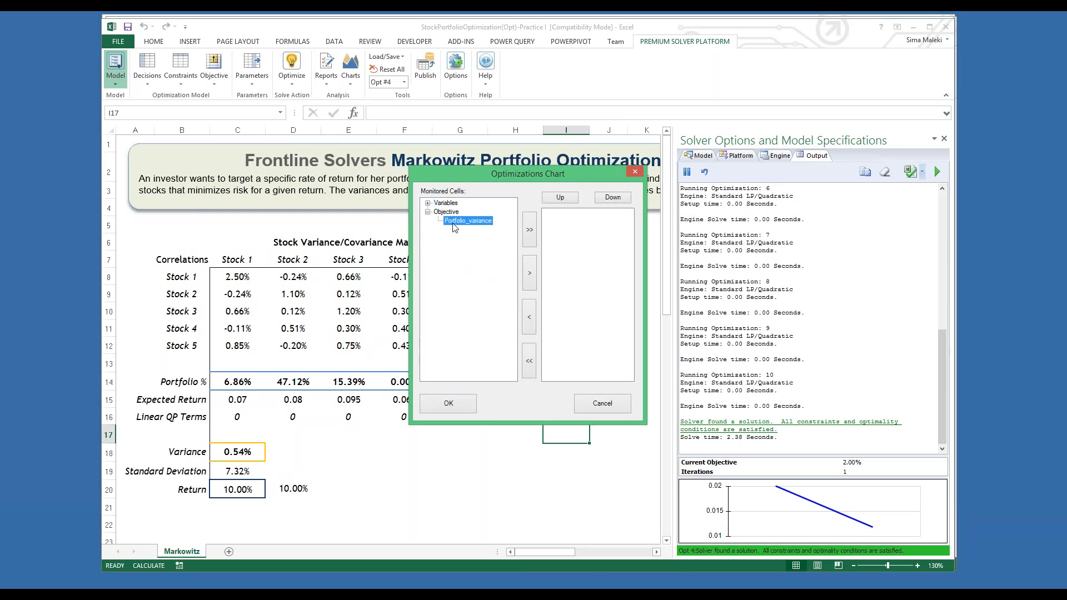
{"action": "left_click", "coordinate": [530, 273]}
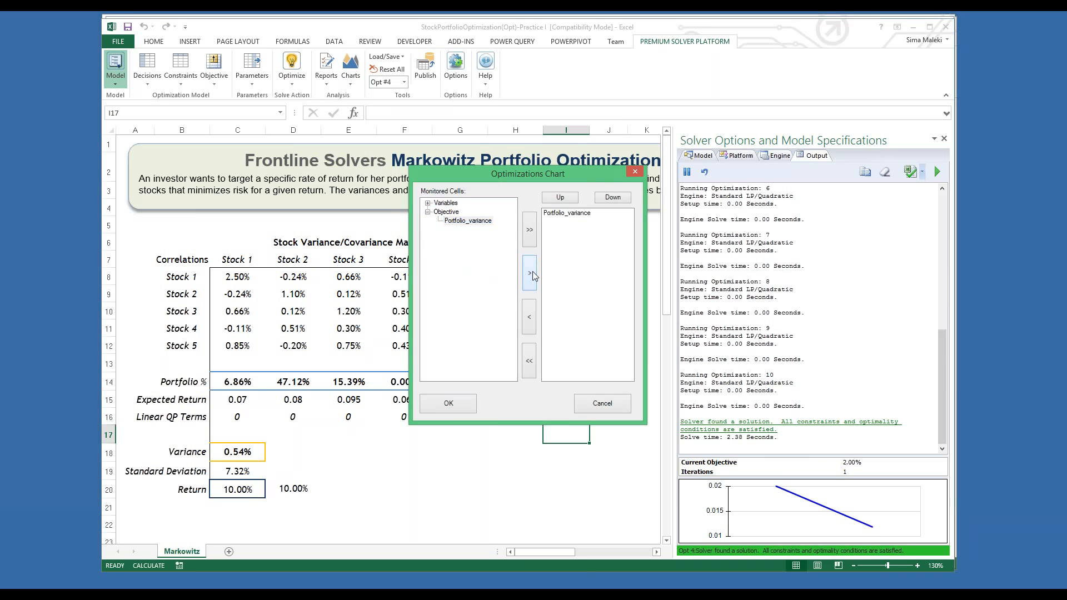
{"action": "left_click", "coordinate": [446, 406]}
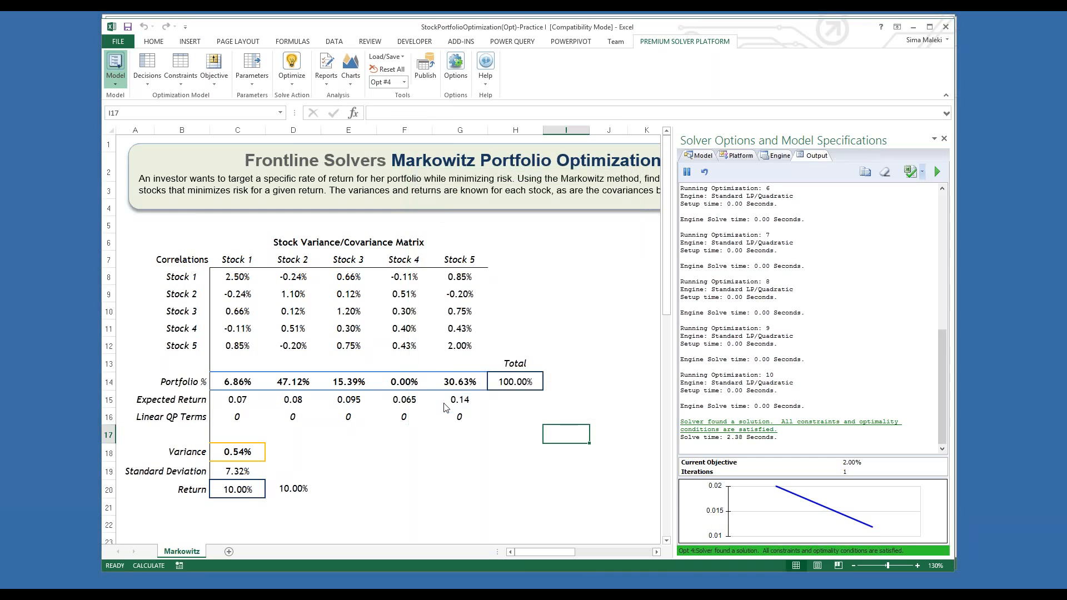
{"action": "left_click_drag", "start_coordinate": [287, 121], "coordinate": [465, 119]}
{"action": "left_click_drag", "start_coordinate": [293, 412], "coordinate": [208, 432]}
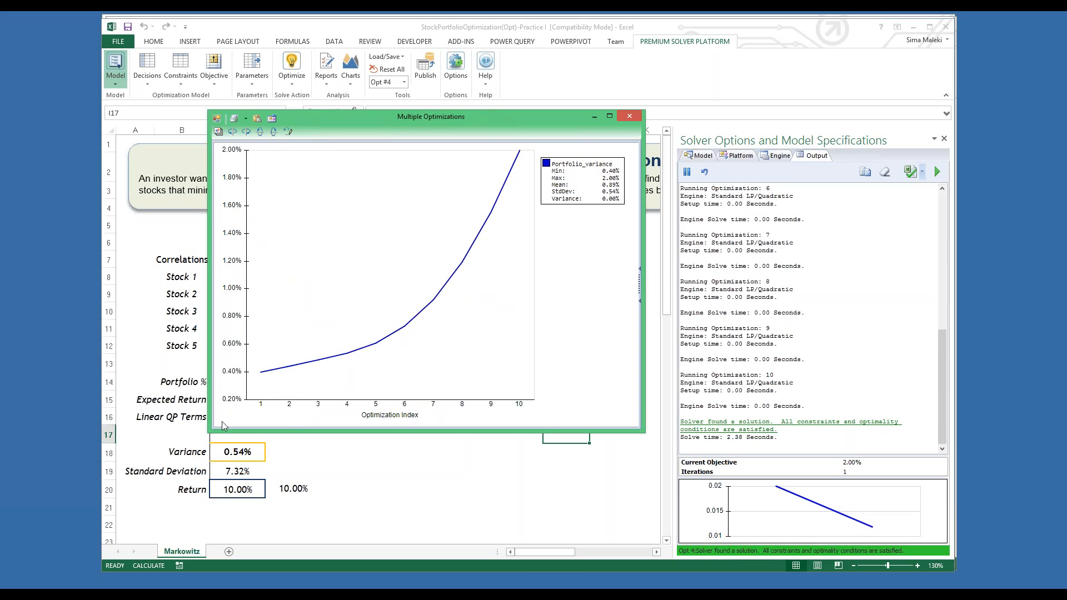
Step: Set the chart's X coordinate to PsiOptParam(8%,14%), review the variance curve, and close the chart
{"action": "left_click", "coordinate": [640, 294]}
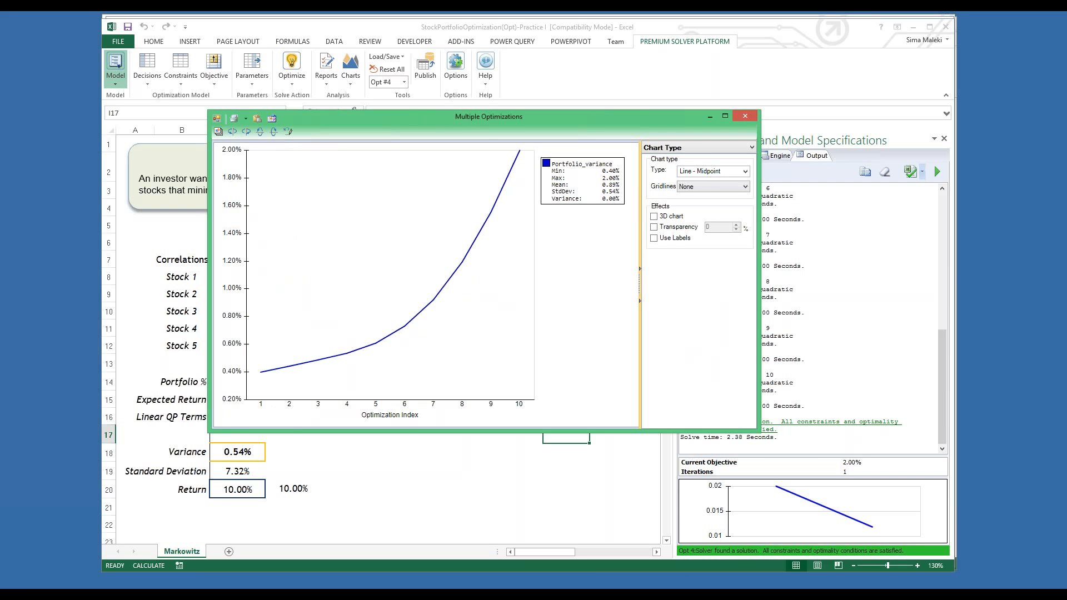
{"action": "left_click", "coordinate": [734, 148]}
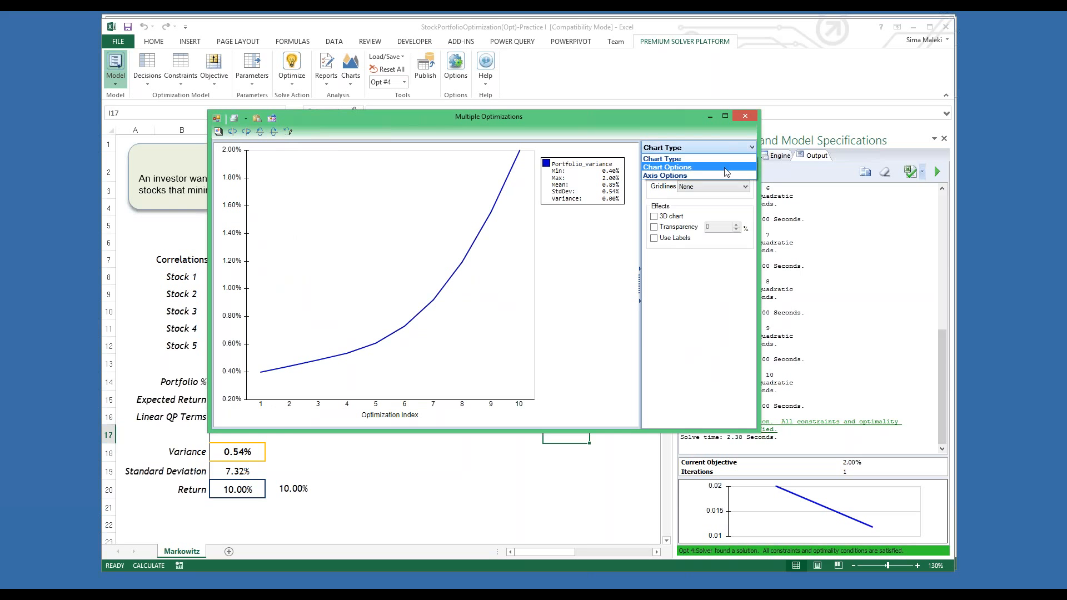
{"action": "left_click", "coordinate": [724, 168]}
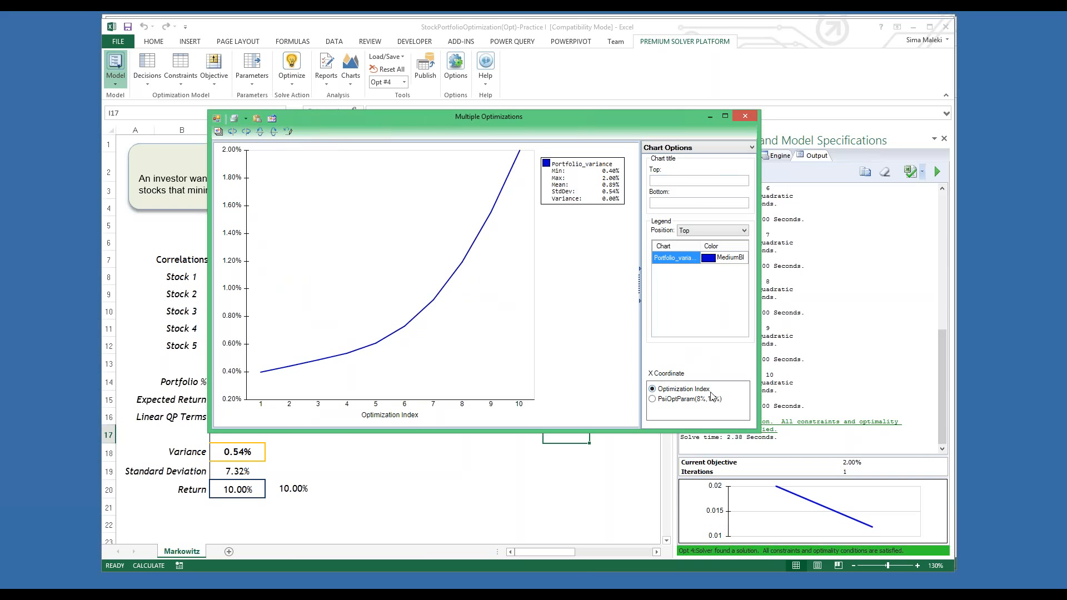
{"action": "left_click", "coordinate": [653, 400]}
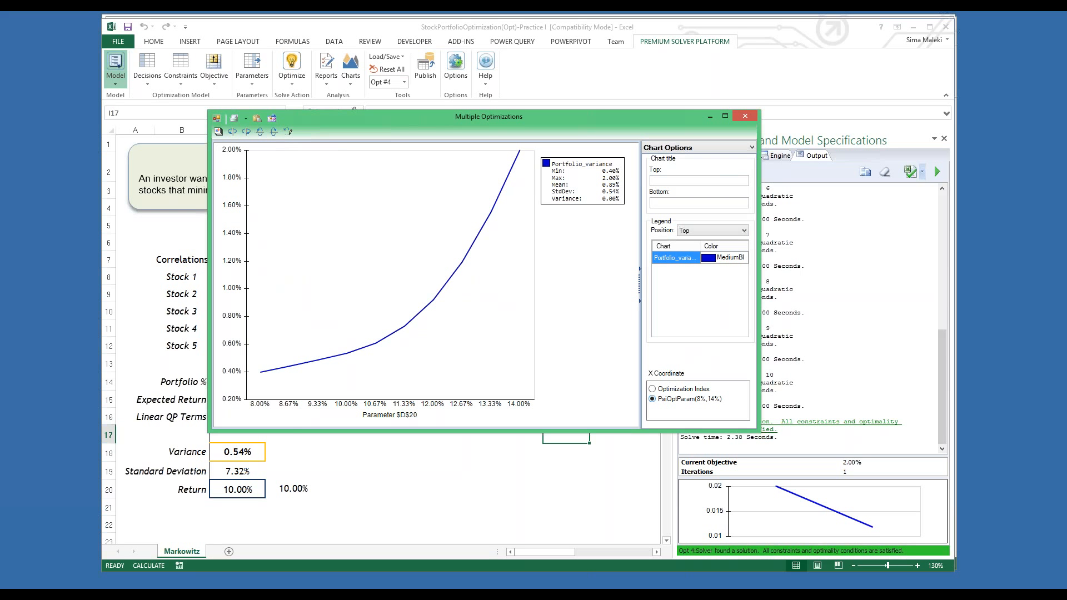
{"action": "left_click", "coordinate": [745, 116]}
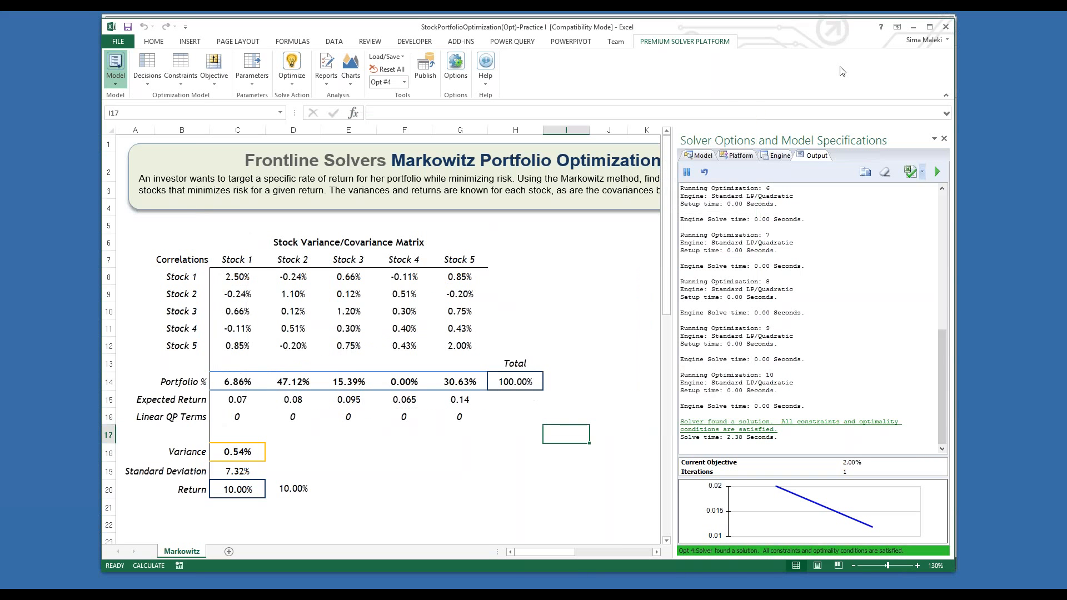
Step: Switch to the PowerPoint slide show and advance to the slide "Setting Up a Model in Excel Using ASP"
{"action": "mouse_move", "coordinate": [80, 593]}
{"action": "left_click", "coordinate": [81, 543]}
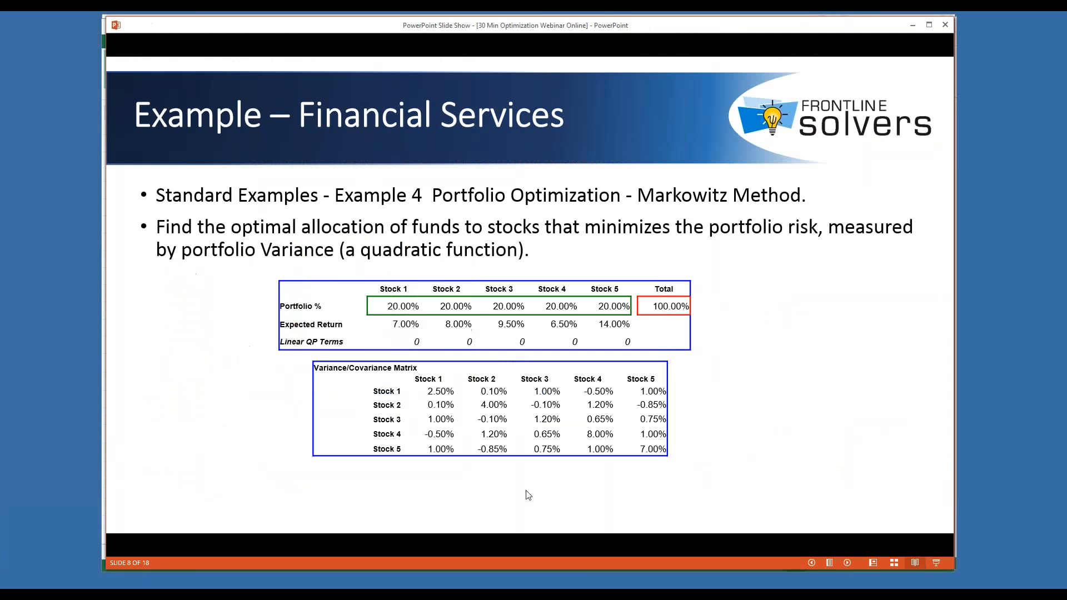
{"action": "left_click", "coordinate": [529, 496]}
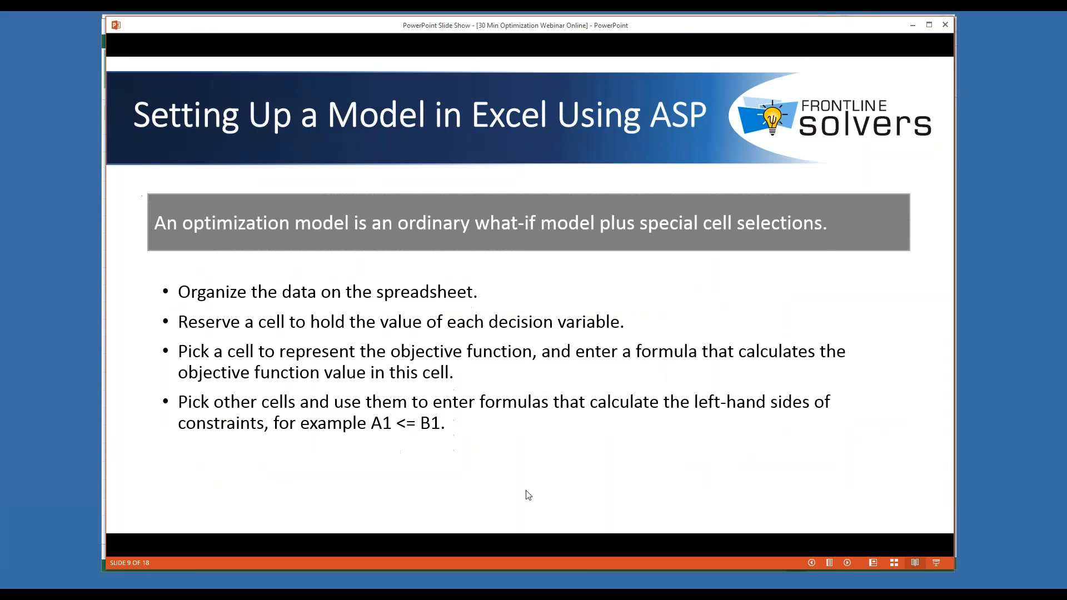
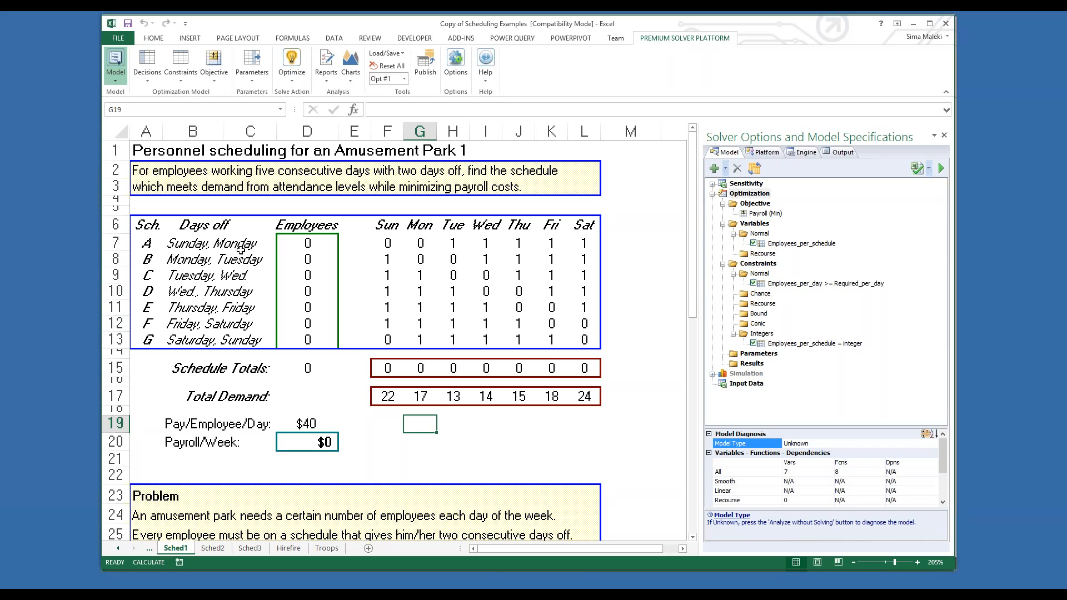
Step: Review schedules A to G with their days off, and the Employees_per_schedule variable cells of the Sched1 model
{"action": "left_click_drag", "start_coordinate": [239, 244], "coordinate": [155, 337]}
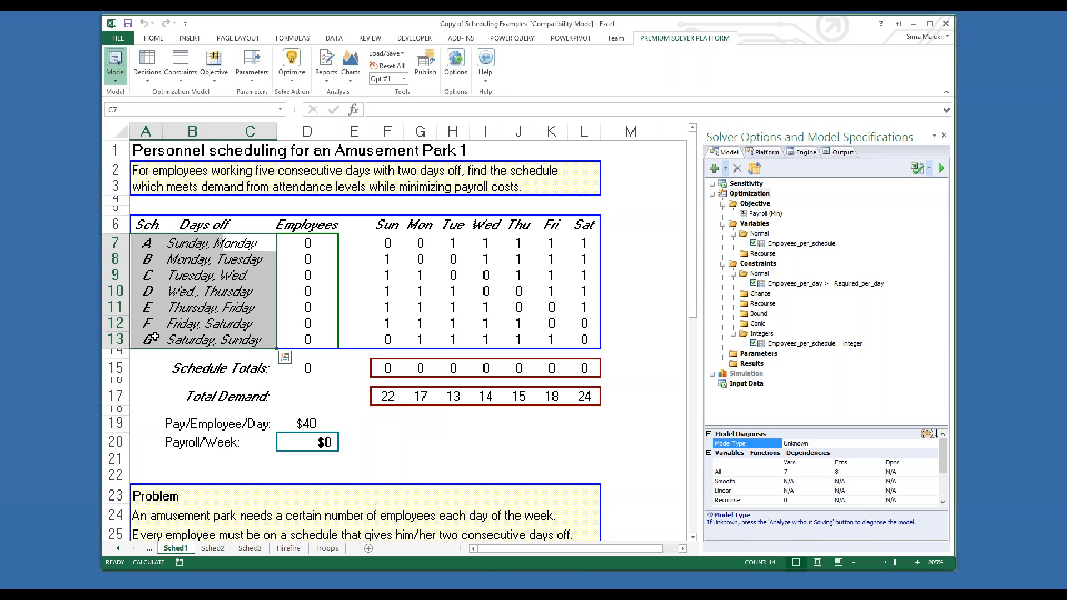
{"action": "left_click_drag", "start_coordinate": [309, 243], "coordinate": [309, 340]}
{"action": "double_click", "coordinate": [806, 245]}
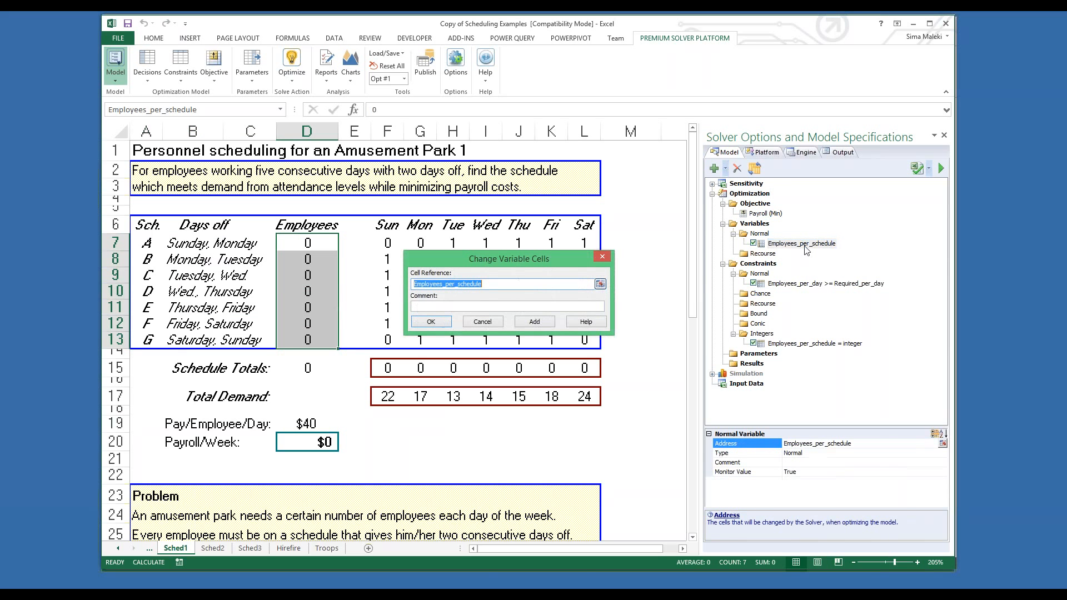
{"action": "left_click", "coordinate": [431, 322]}
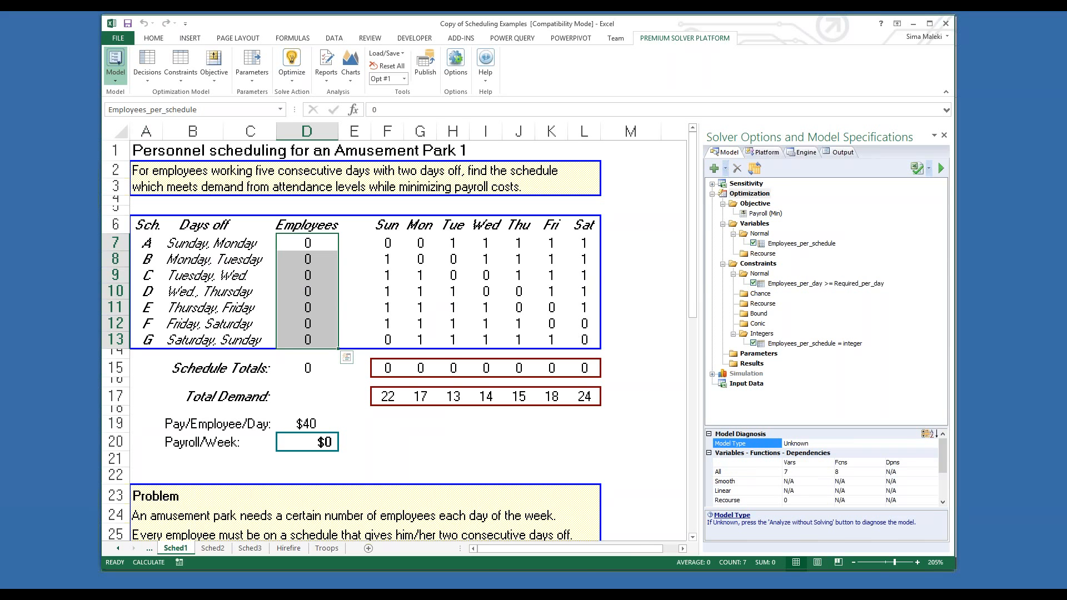
Step: Inspect the integer constraint on Employees_per_schedule and the constraint Employees_per_day >= Required_per_day without changing them
{"action": "double_click", "coordinate": [815, 343]}
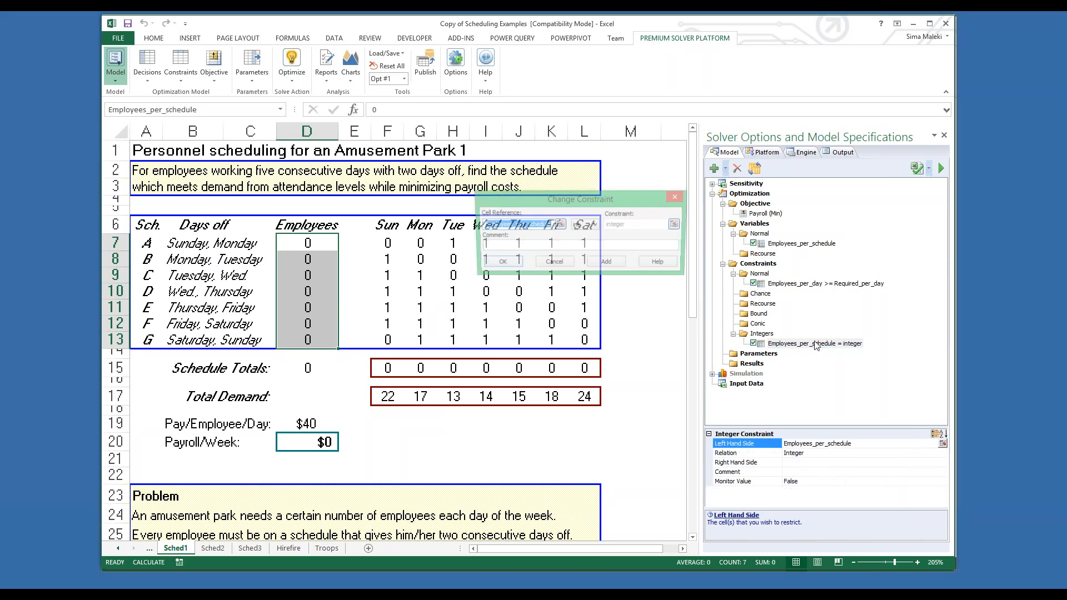
{"action": "left_click", "coordinate": [677, 197]}
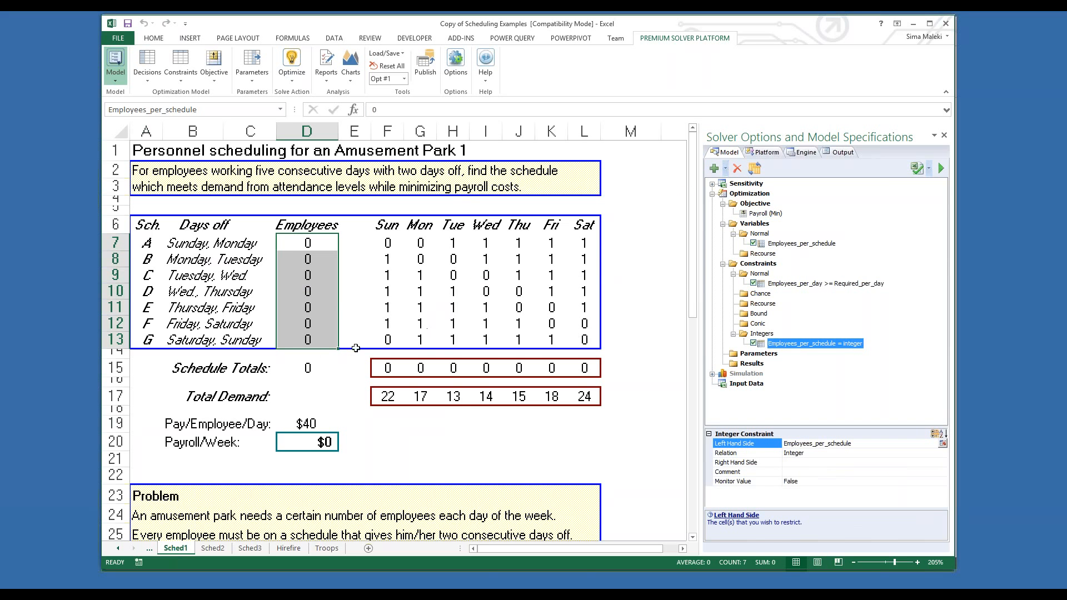
{"action": "double_click", "coordinate": [822, 283]}
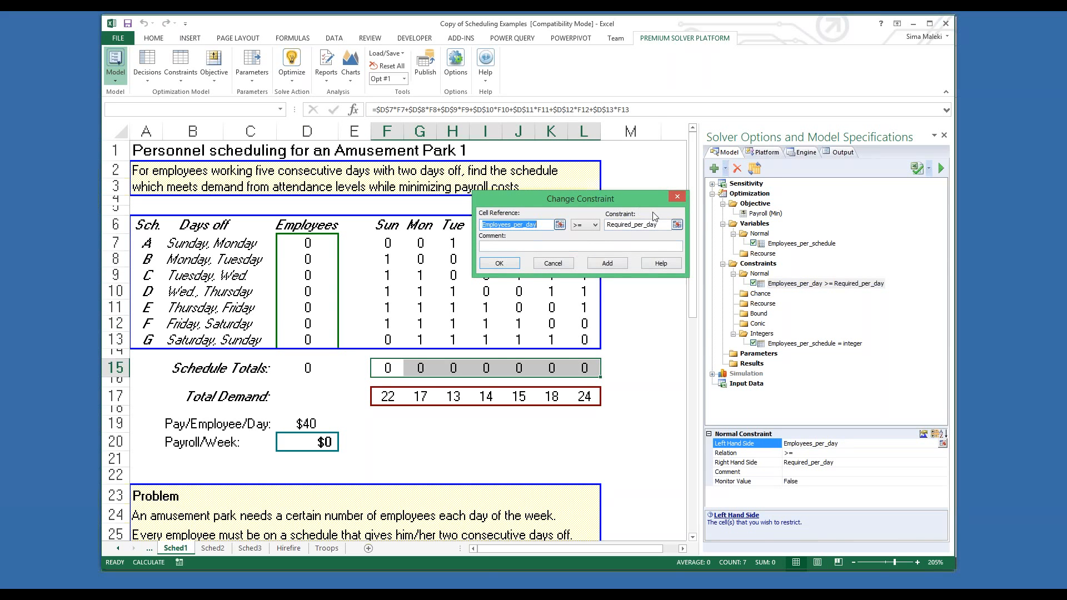
{"action": "left_click", "coordinate": [677, 197]}
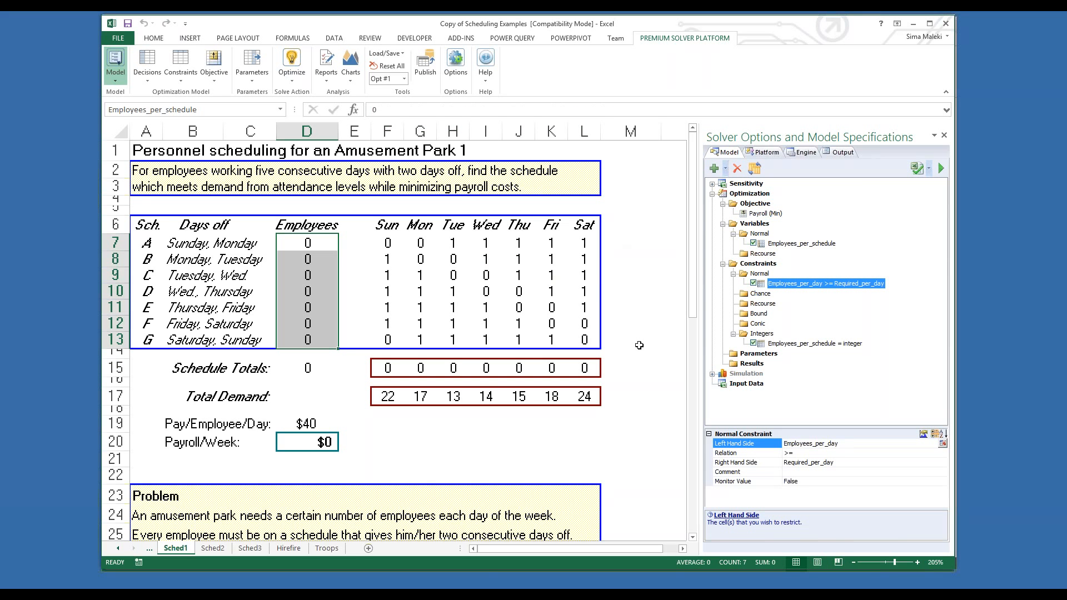
Step: Inspect the minimized Payroll objective and the Payroll/Week formula in cell D20, leaving both as they are
{"action": "double_click", "coordinate": [761, 215]}
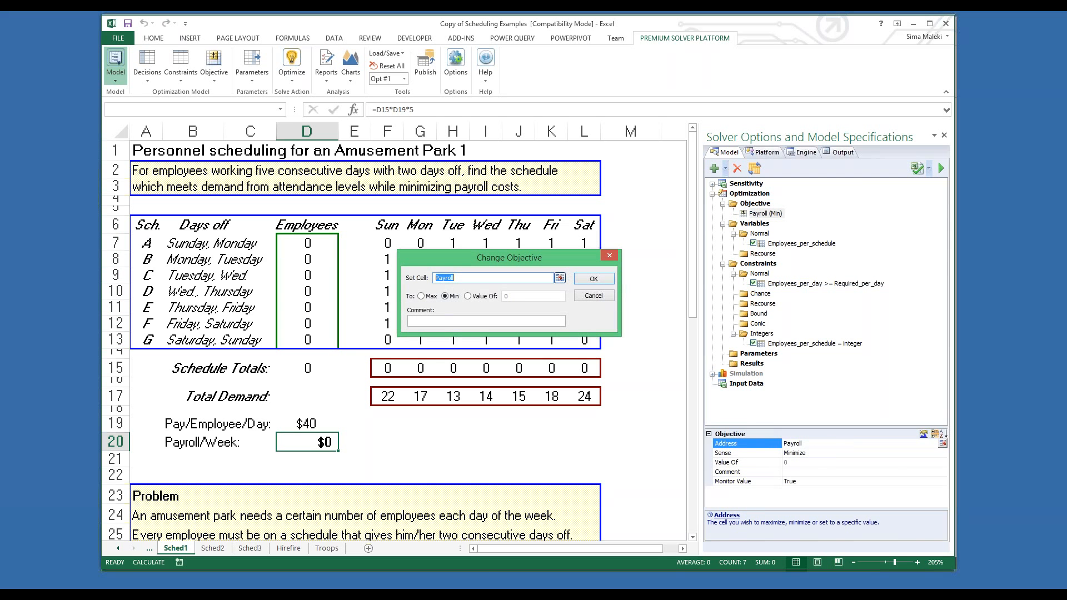
{"action": "left_click", "coordinate": [593, 278]}
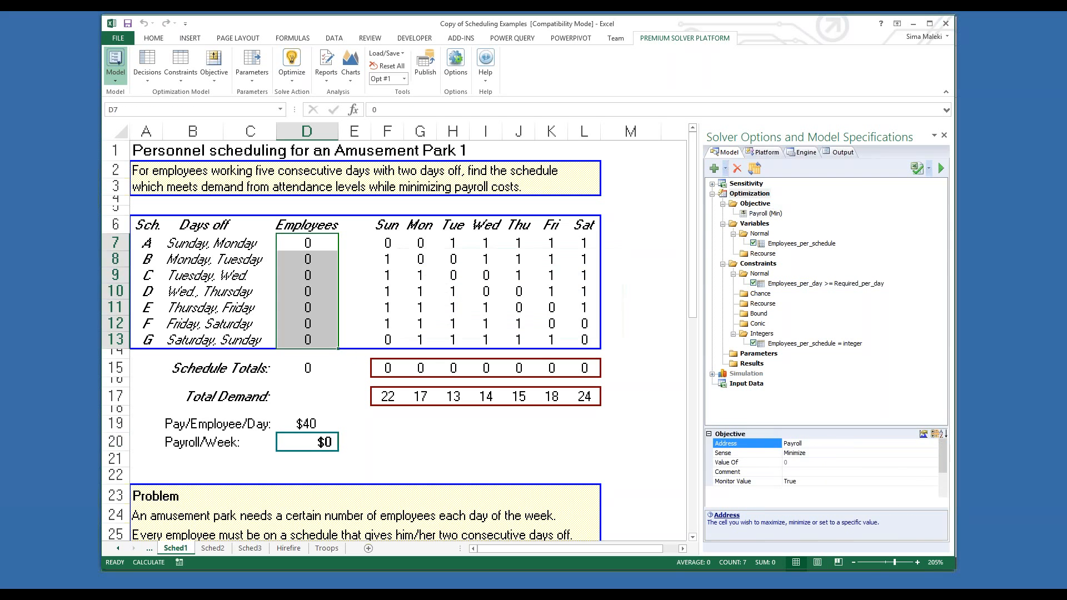
{"action": "double_click", "coordinate": [311, 438]}
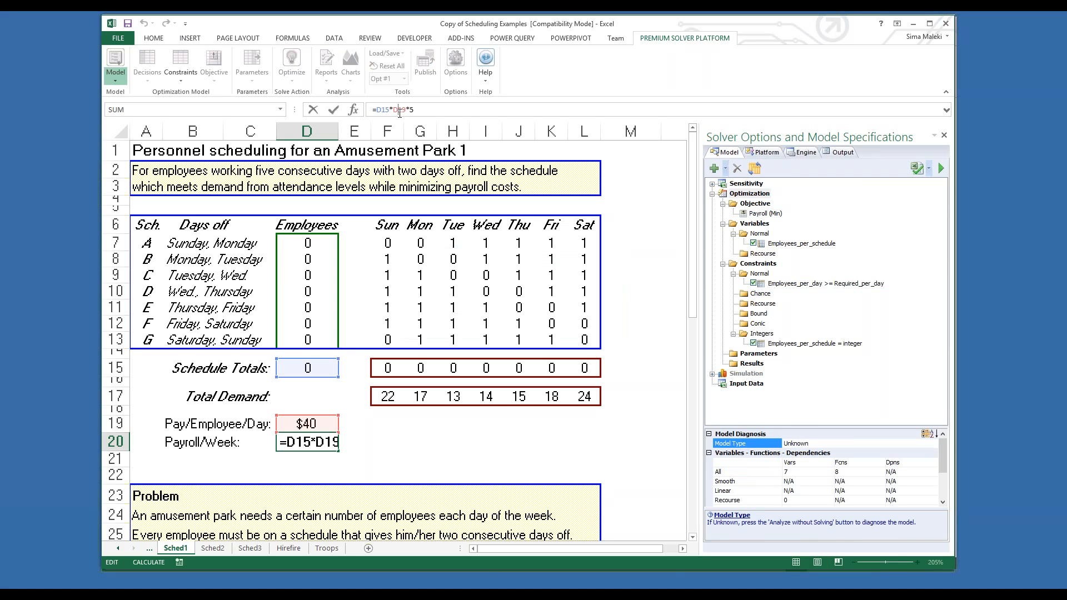
{"action": "key", "text": "Escape"}
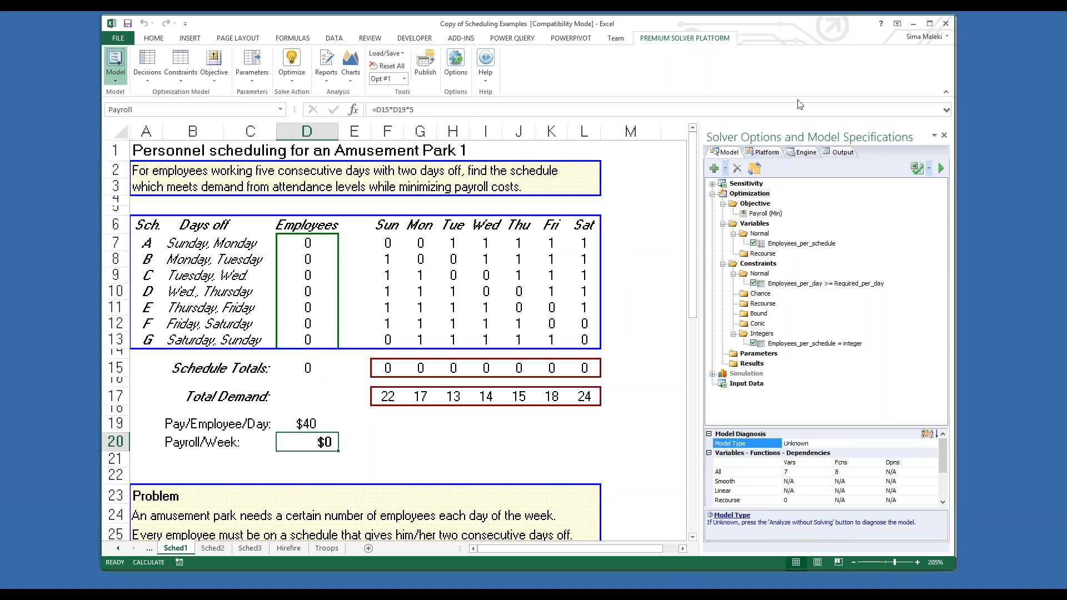
Step: Optimize the Sched1 scheduling model, skipping the Guided Mode guidance
{"action": "left_click", "coordinate": [292, 61]}
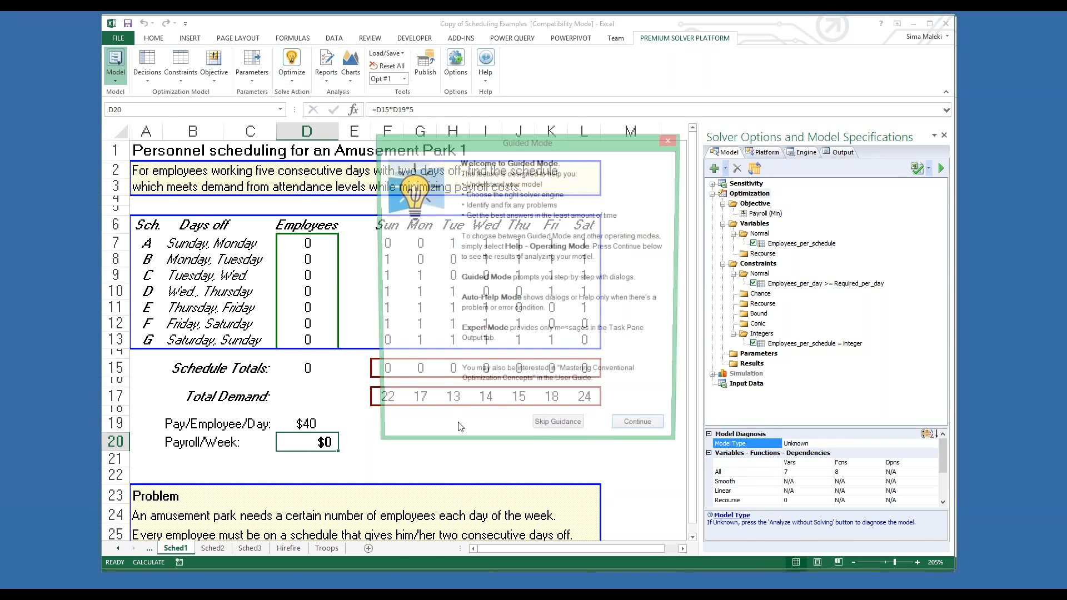
{"action": "left_click", "coordinate": [558, 423]}
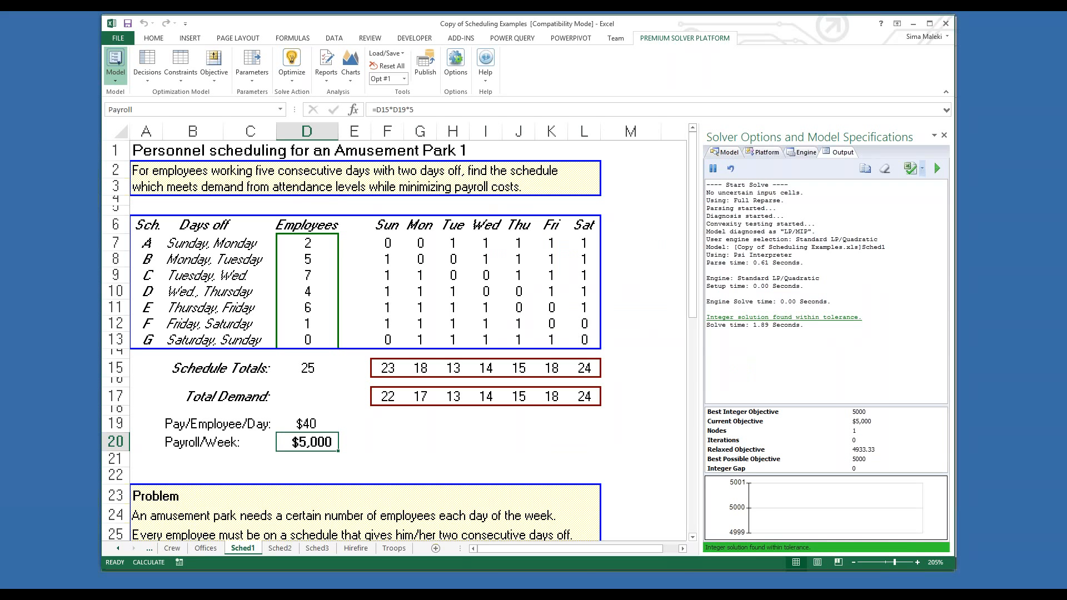
Step: Open the Sched2 worksheet, enlarge its view, and review the employee preference table and the schedule assignment grid
{"action": "left_click", "coordinate": [277, 549]}
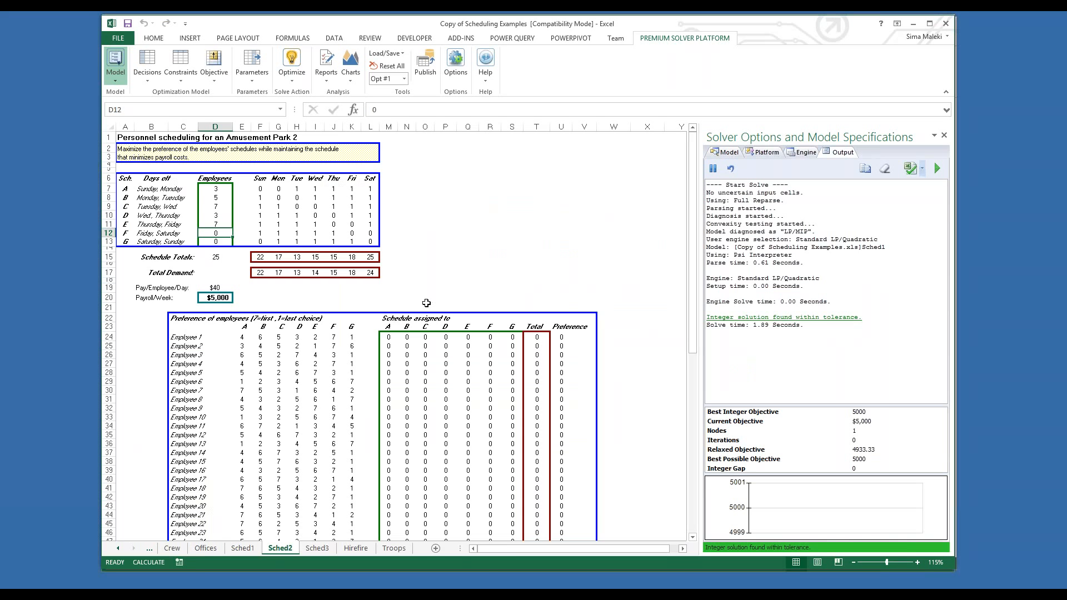
{"action": "scroll", "coordinate": [426, 303], "scroll_direction": "up", "scroll_amount": 3}
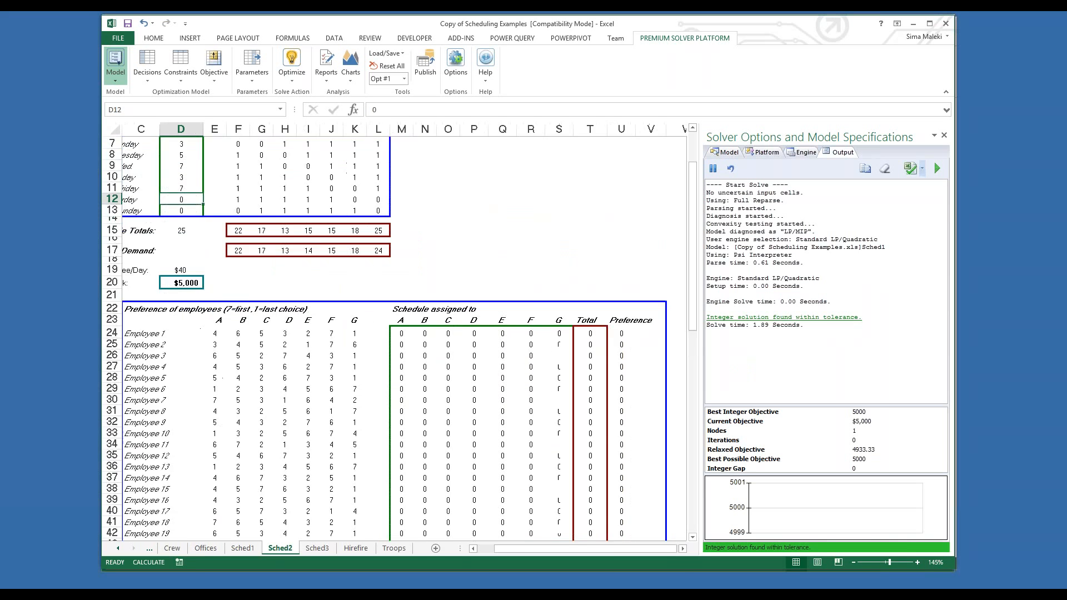
{"action": "left_click_drag", "start_coordinate": [571, 549], "coordinate": [560, 551]}
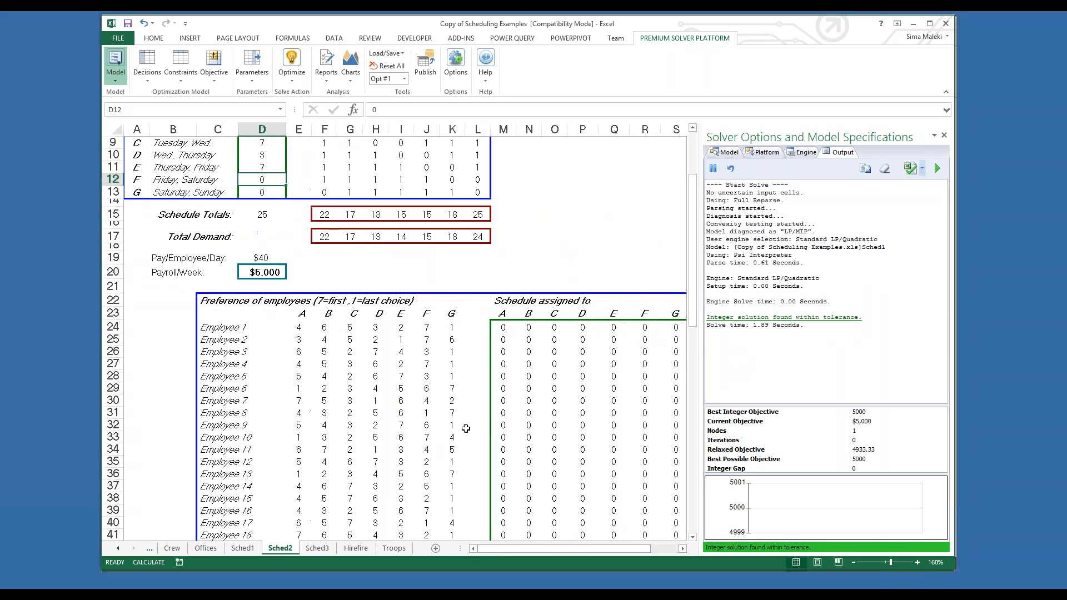
{"action": "scroll", "coordinate": [458, 371], "scroll_direction": "up", "scroll_amount": 3}
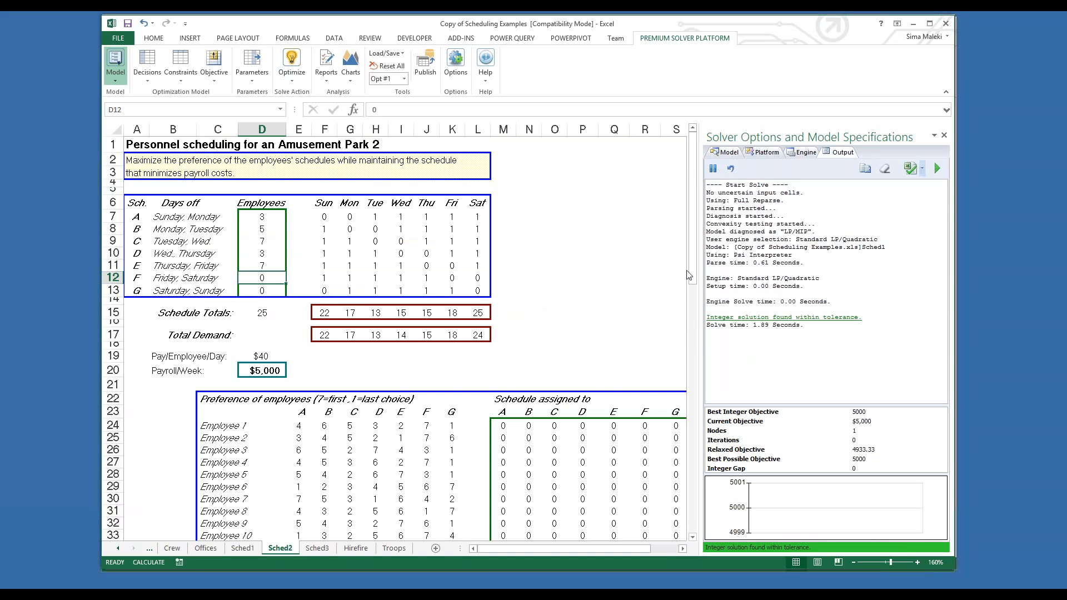
{"action": "left_click_drag", "start_coordinate": [691, 275], "coordinate": [697, 356]}
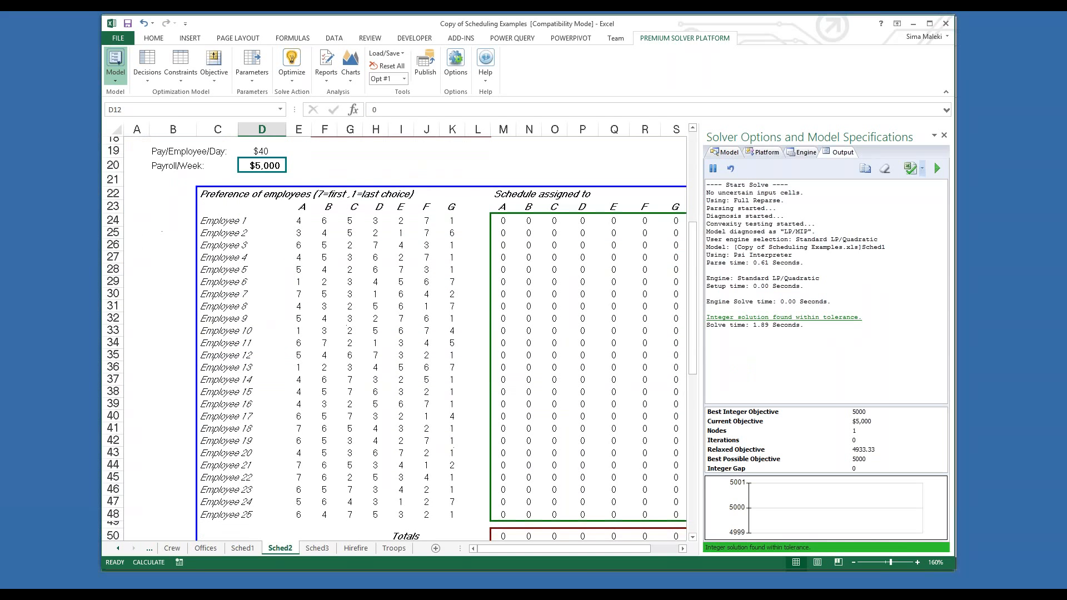
{"action": "left_click_drag", "start_coordinate": [536, 549], "coordinate": [552, 555]}
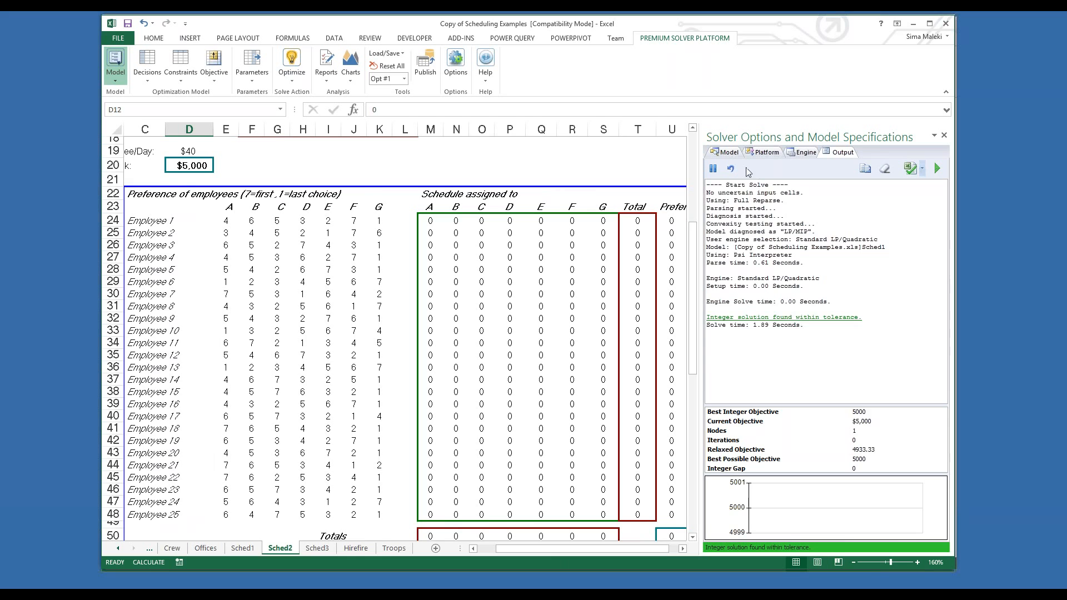
Step: Inspect the Sched2 model's Schedules variable cells and the binary constraint applied to them
{"action": "left_click", "coordinate": [727, 153]}
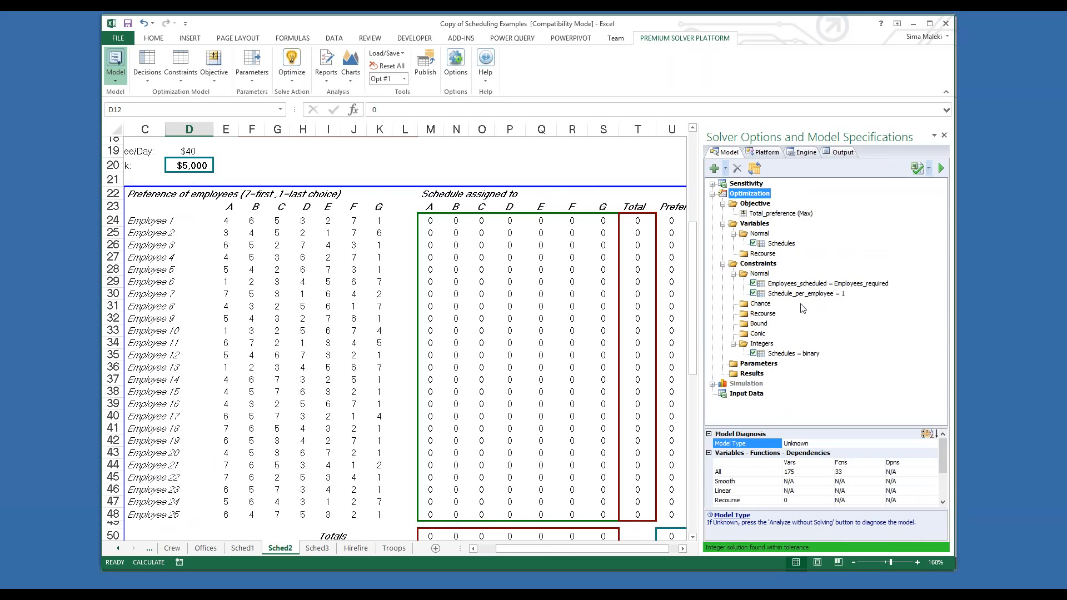
{"action": "double_click", "coordinate": [790, 248]}
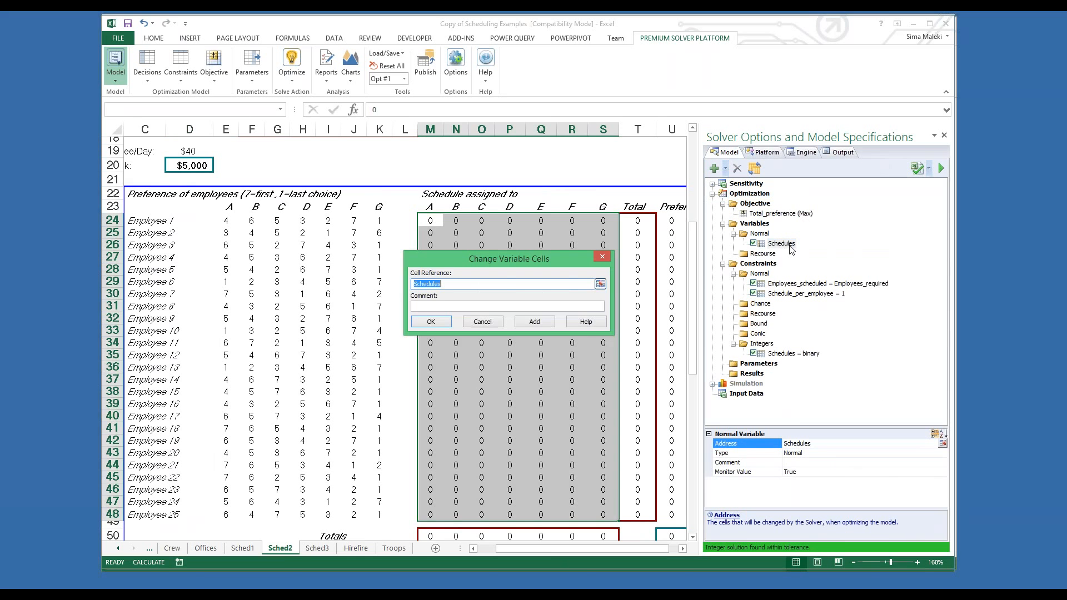
{"action": "left_click", "coordinate": [431, 322]}
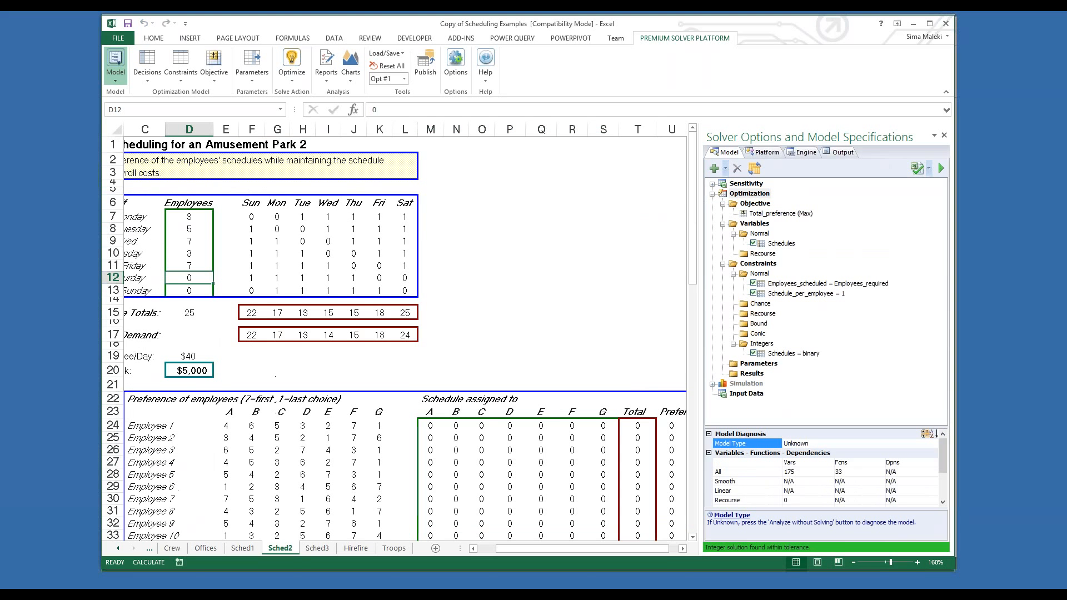
{"action": "scroll", "coordinate": [581, 548], "scroll_direction": "right", "scroll_amount": 1}
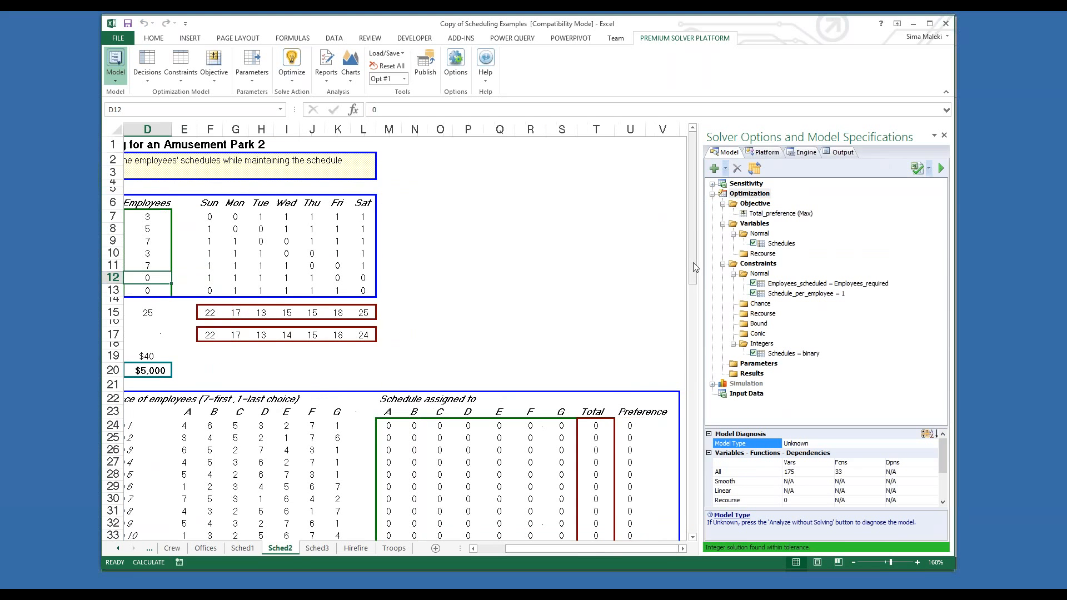
{"action": "left_click_drag", "start_coordinate": [693, 263], "coordinate": [699, 360]}
{"action": "double_click", "coordinate": [793, 353]}
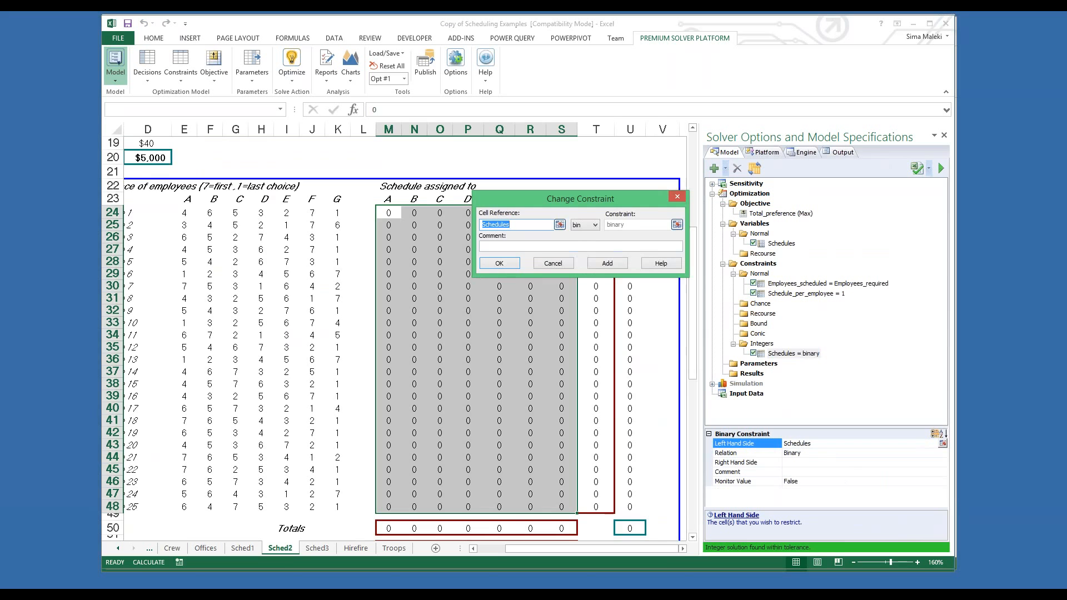
{"action": "left_click", "coordinate": [678, 198]}
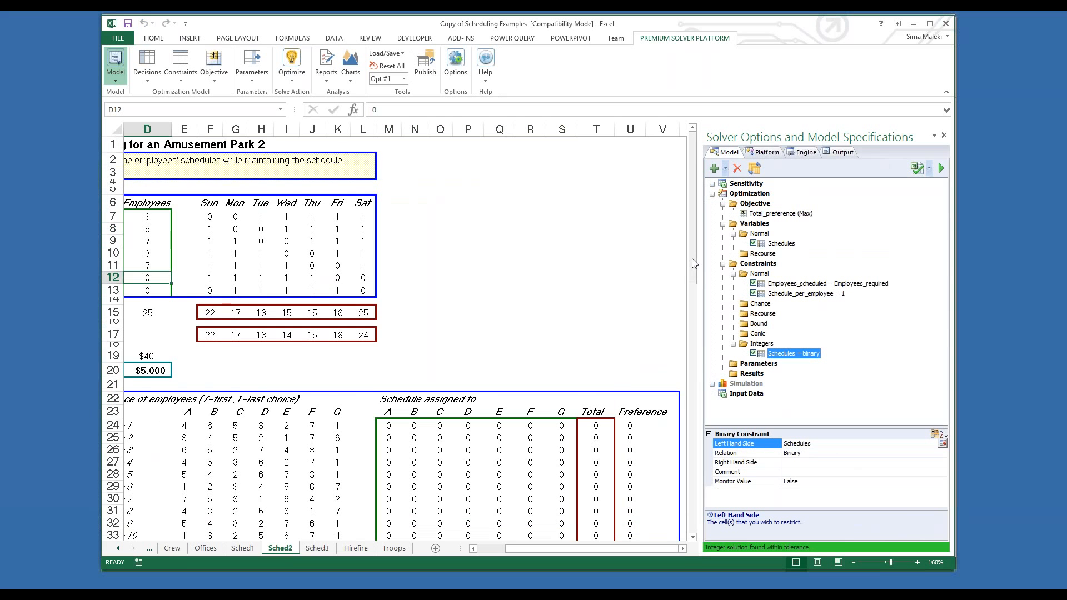
Step: Examine the first employee's Total formula in T24 and the constraint Schedule_per_employee = 1
{"action": "scroll", "coordinate": [632, 262], "scroll_direction": "down", "scroll_amount": 5}
{"action": "double_click", "coordinate": [604, 236]}
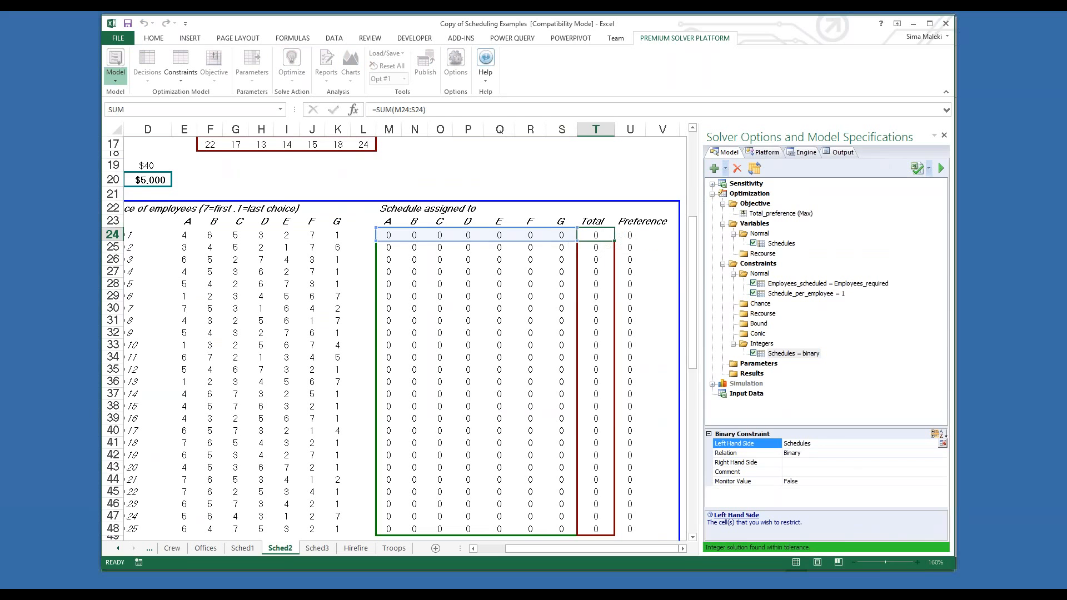
{"action": "key", "text": "Escape"}
{"action": "left_click", "coordinate": [808, 293]}
{"action": "double_click", "coordinate": [809, 293]}
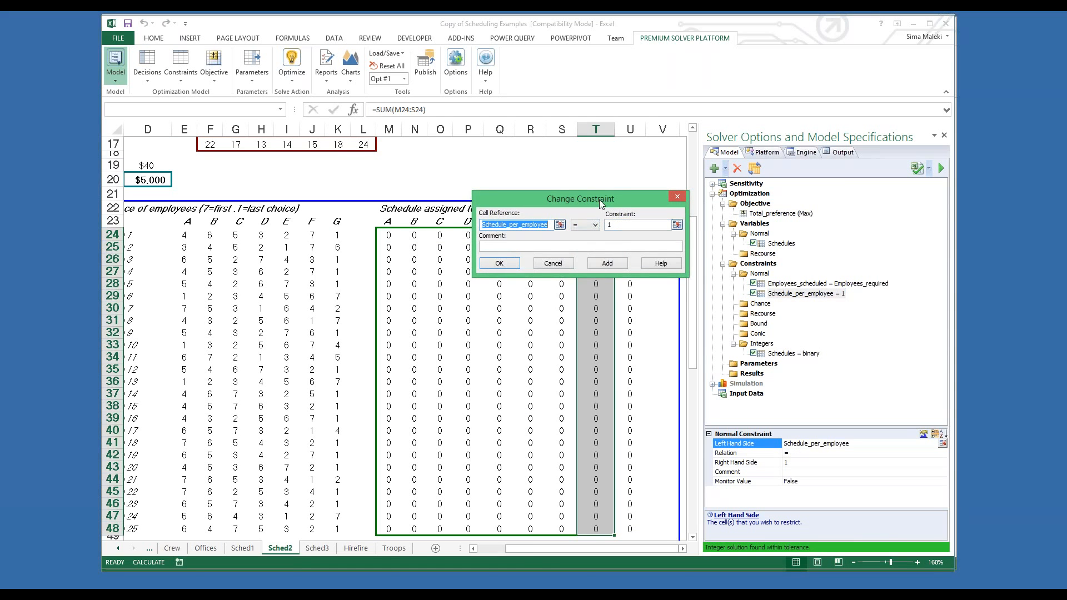
{"action": "left_click", "coordinate": [675, 197]}
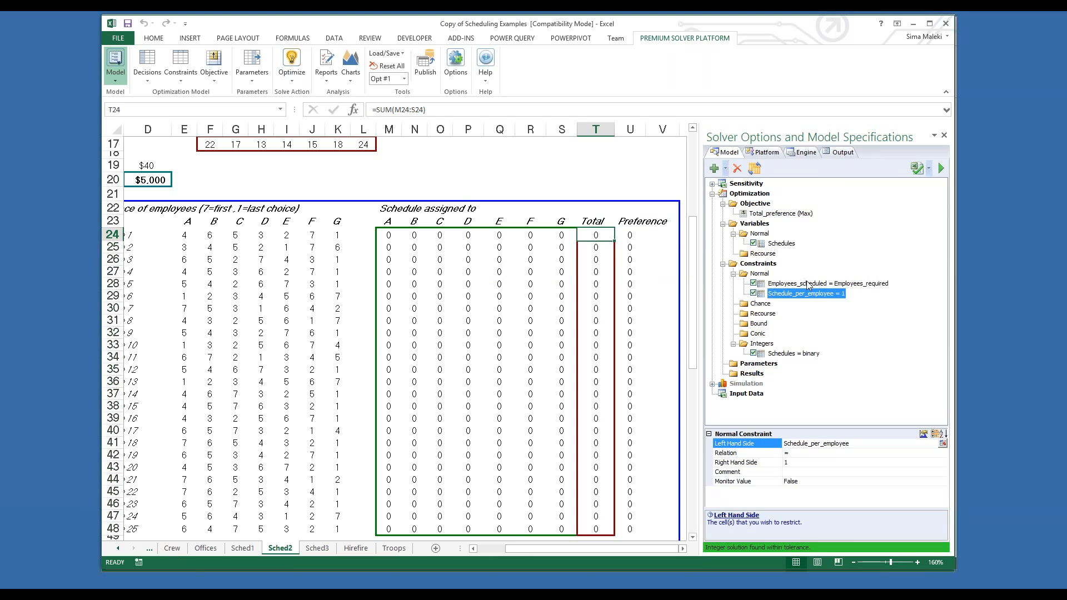
Step: Inspect the constraint Employees_scheduled = Employees_required and the schedule A Totals formula in M50
{"action": "double_click", "coordinate": [808, 284]}
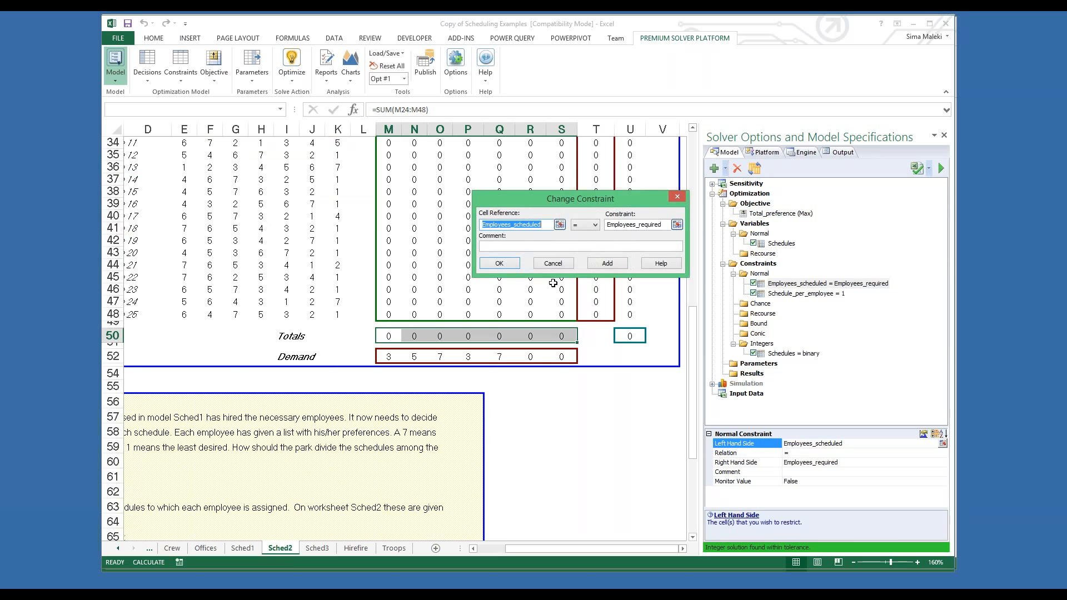
{"action": "left_click", "coordinate": [677, 198]}
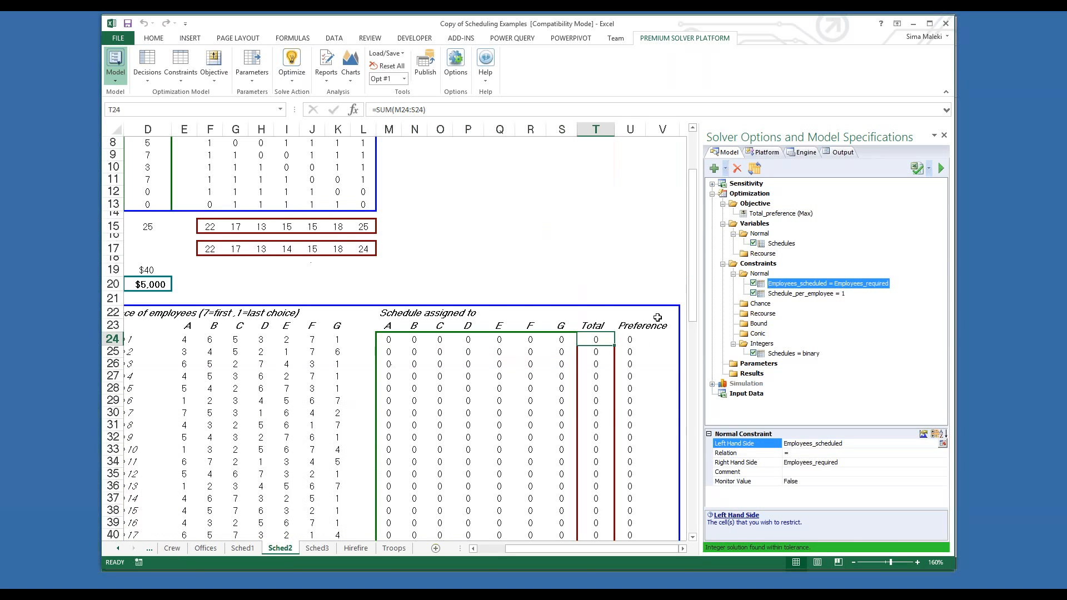
{"action": "left_click_drag", "start_coordinate": [693, 313], "coordinate": [695, 439]}
{"action": "left_click", "coordinate": [386, 360]}
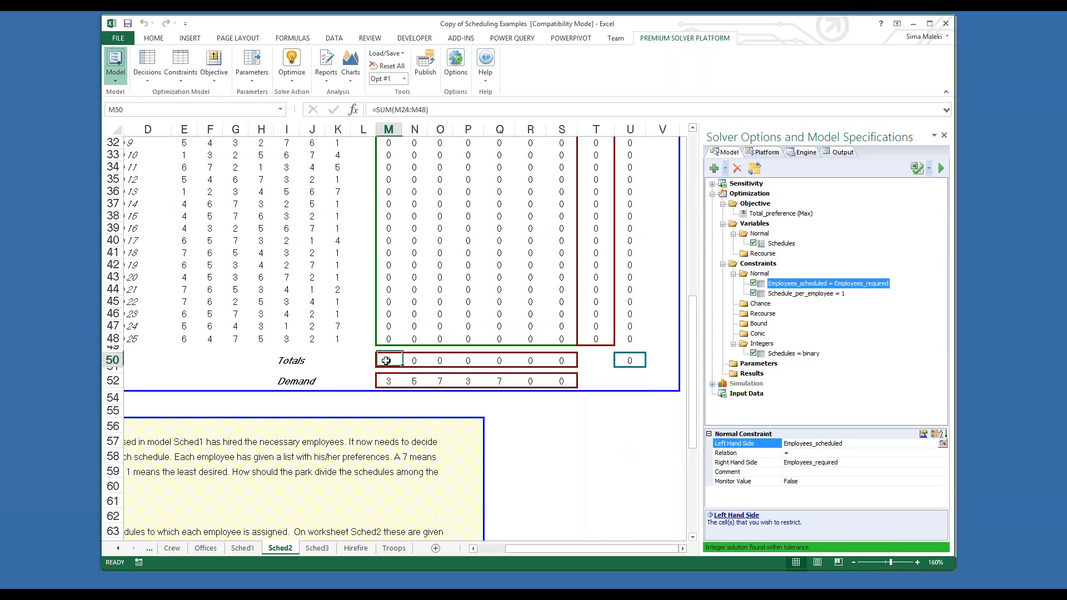
{"action": "double_click", "coordinate": [386, 361]}
{"action": "key", "text": "Escape"}
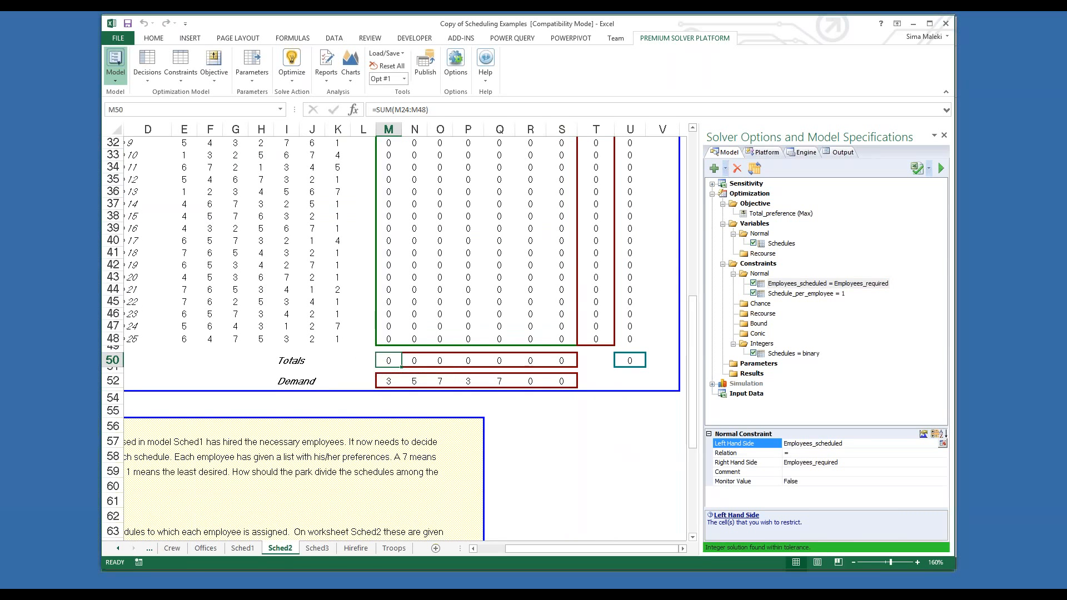
Step: Inspect the Total_preference maximization objective, its total formula in U50, and the first employee's Preference formula in U24
{"action": "double_click", "coordinate": [773, 214]}
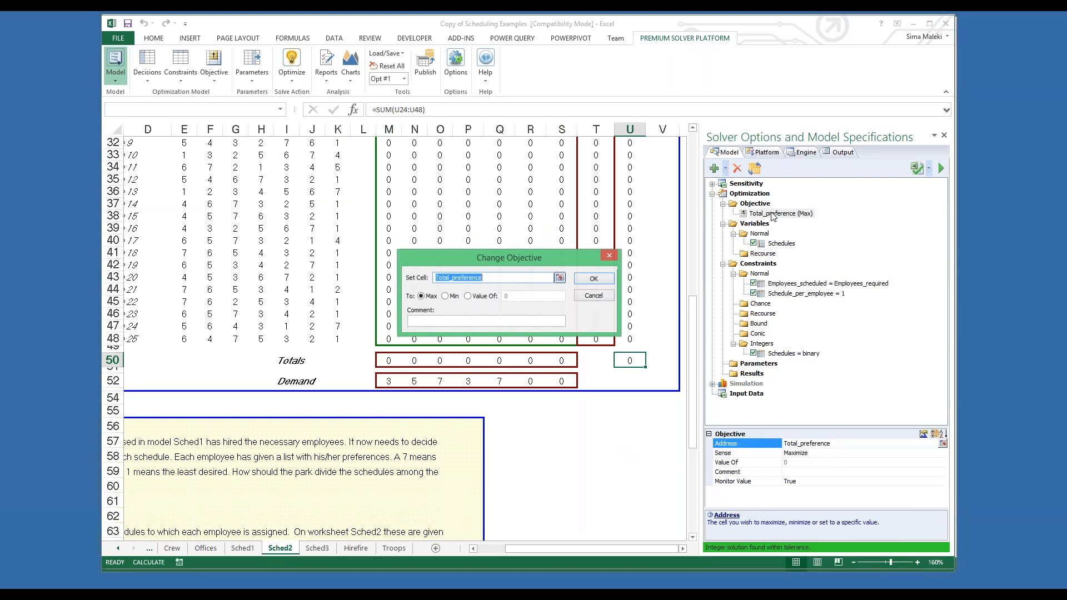
{"action": "left_click", "coordinate": [593, 279]}
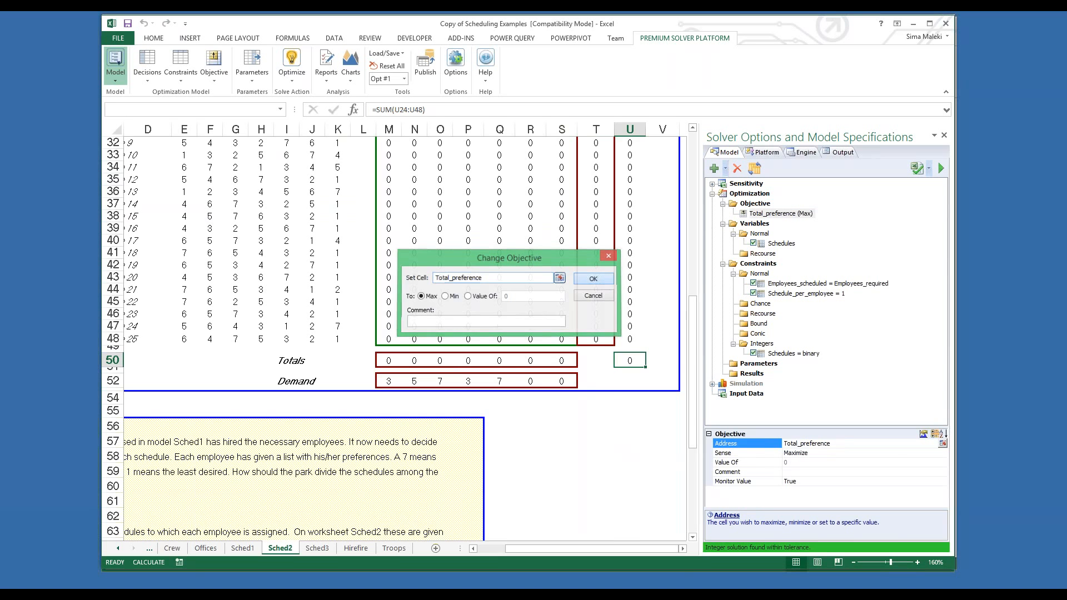
{"action": "left_click_drag", "start_coordinate": [694, 360], "coordinate": [694, 308]}
{"action": "left_click", "coordinate": [633, 483]}
{"action": "double_click", "coordinate": [633, 484]}
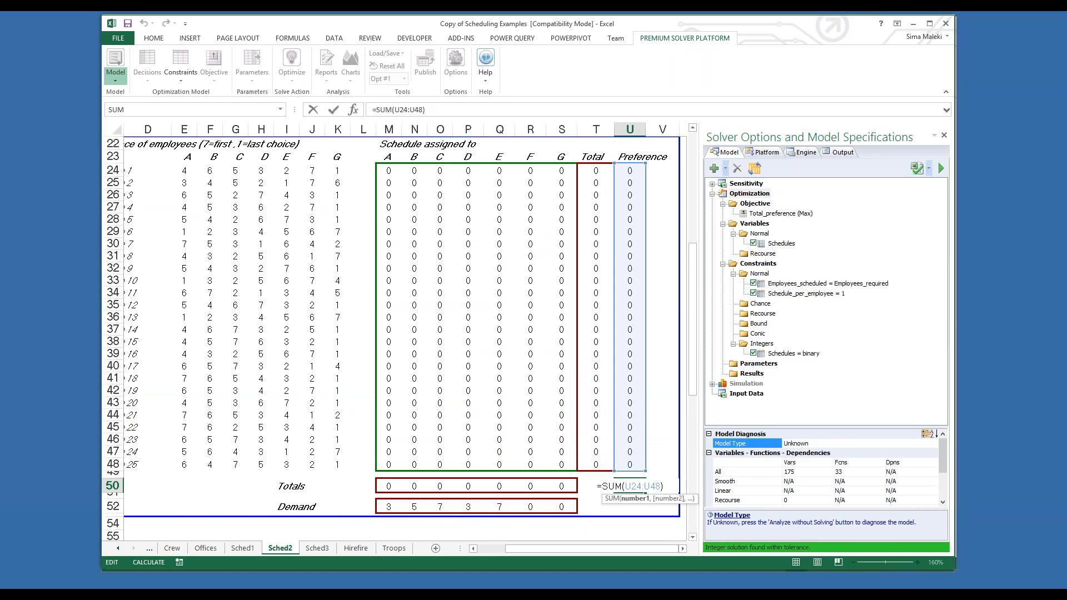
{"action": "key", "text": "Return"}
{"action": "double_click", "coordinate": [627, 170]}
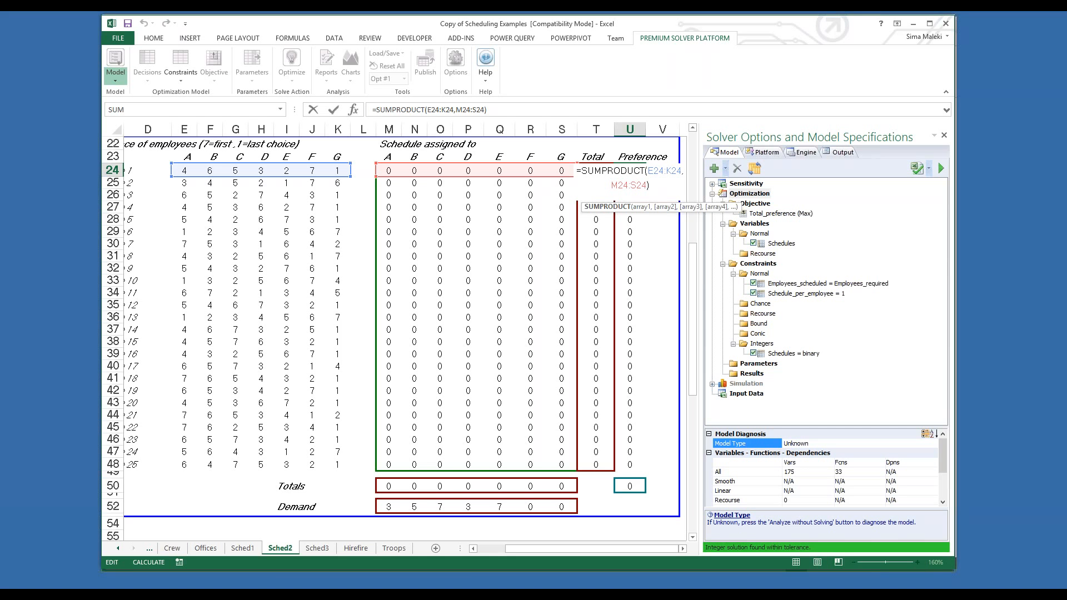
{"action": "key", "text": "ctrl+Return"}
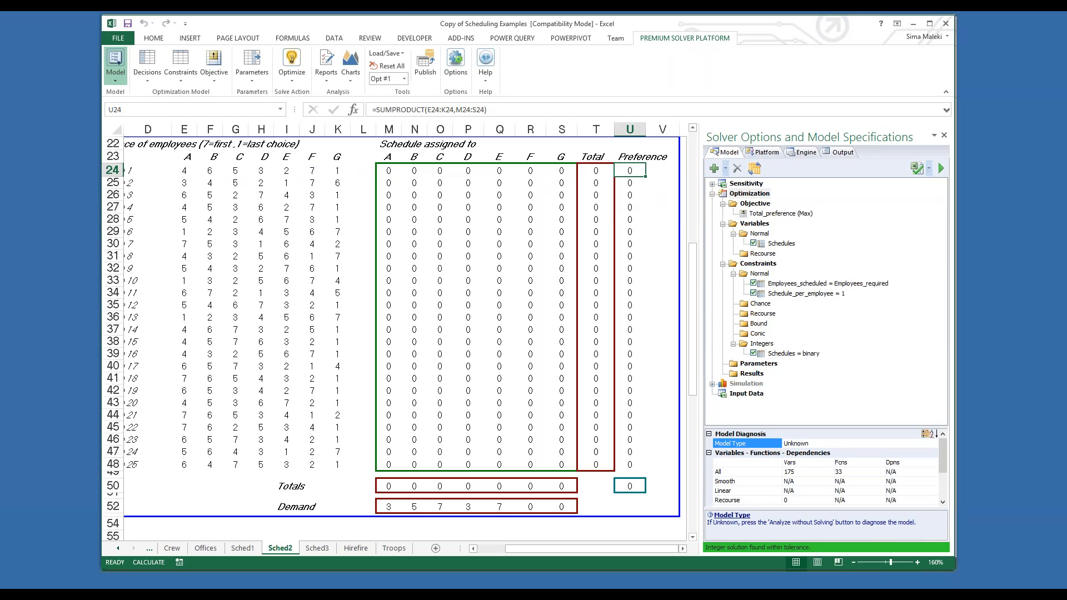
Step: Solve the Sched2 preference model, skipping the Guided Mode guidance
{"action": "left_click", "coordinate": [292, 59]}
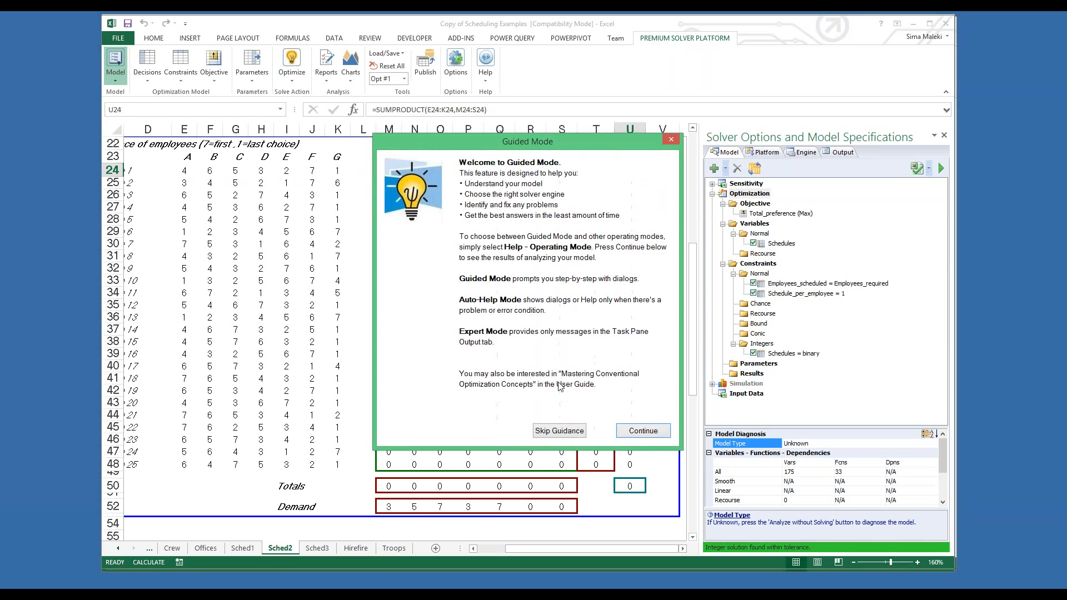
{"action": "left_click", "coordinate": [558, 428]}
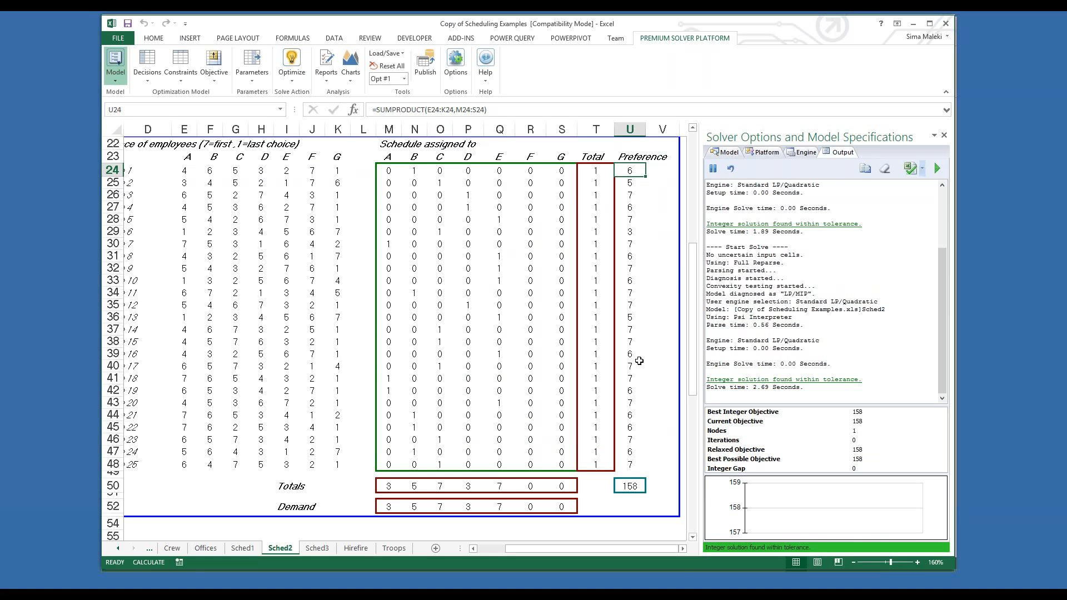
Step: Switch to the PowerPoint slide show and advance to the Automating Optimization Models slide
{"action": "key", "text": "alt+Tab"}
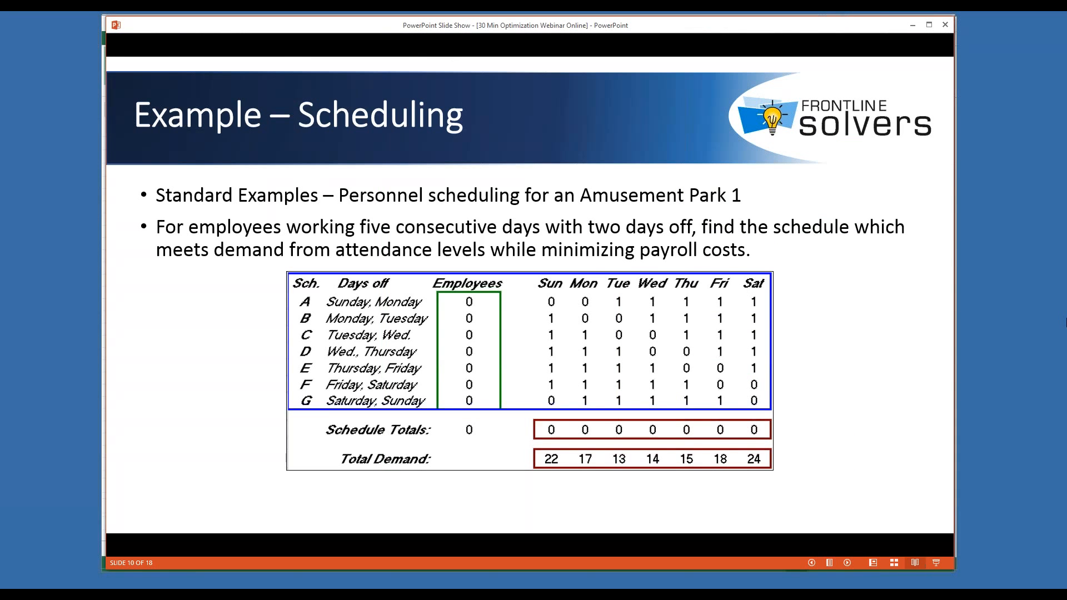
{"action": "key", "text": "Right"}
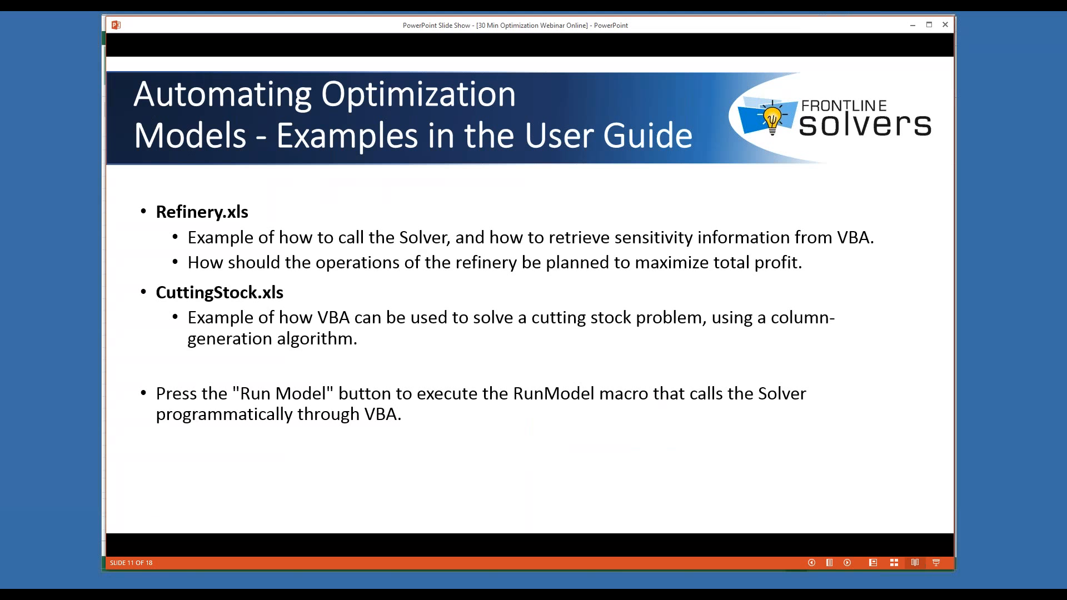
Step: Switch to the Copy of Refinery- Clean Code workbook in Excel, show its Solver model specifications, and widen that pane
{"action": "mouse_move", "coordinate": [133, 593]}
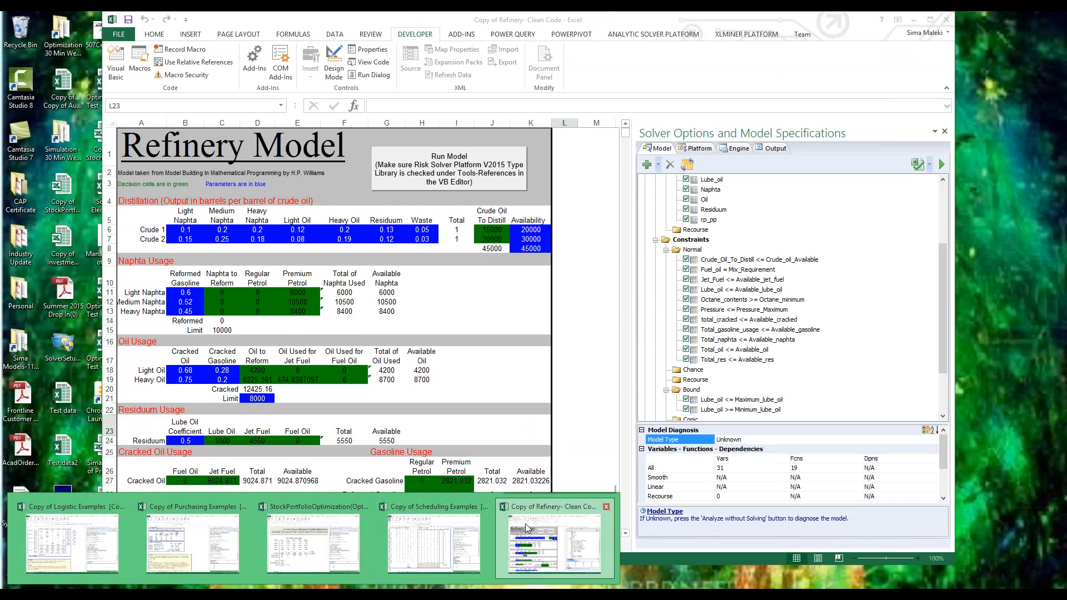
{"action": "left_click", "coordinate": [525, 524]}
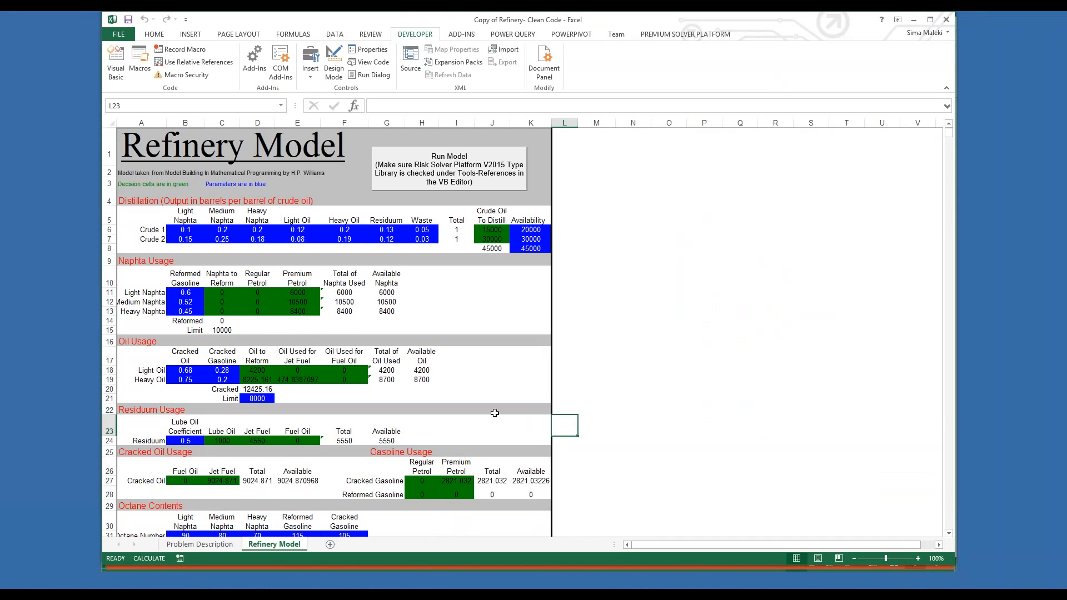
{"action": "left_click", "coordinate": [654, 35]}
{"action": "left_click", "coordinate": [116, 60]}
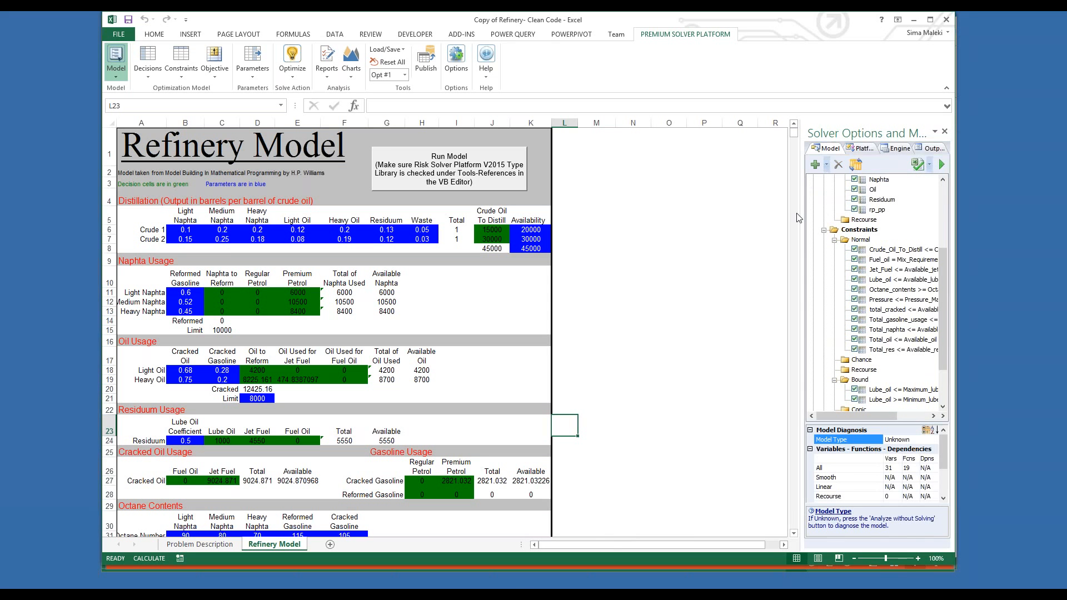
{"action": "left_click_drag", "start_coordinate": [799, 217], "coordinate": [679, 224]}
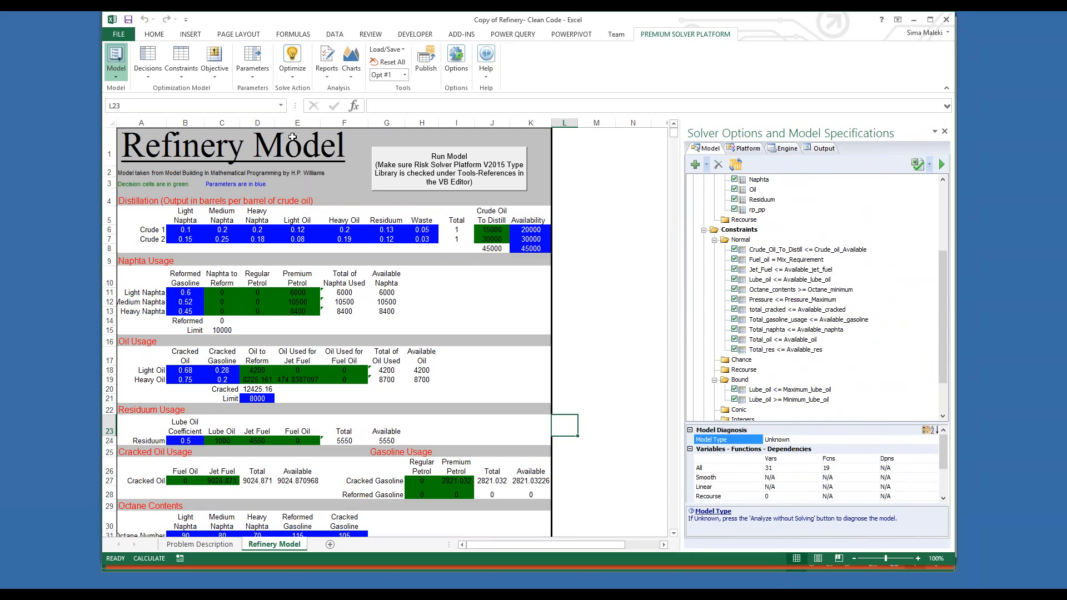
Step: Open the workbook's VBA code and examine RunModel's problem declaration, engine selection, AssumeNonNeg parameter, and Optimize call
{"action": "left_click", "coordinate": [422, 33]}
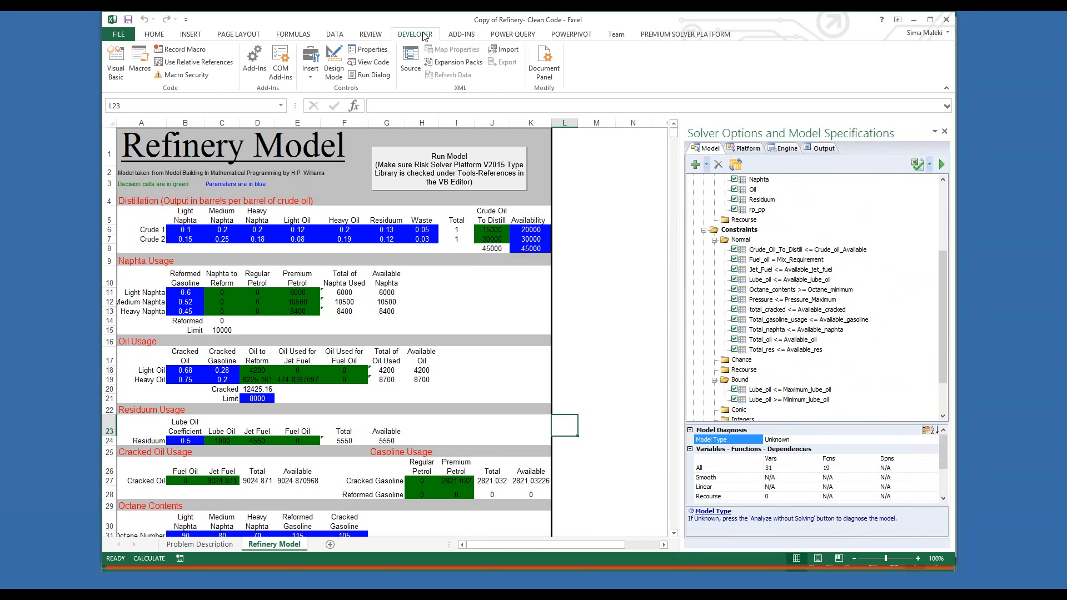
{"action": "left_click", "coordinate": [116, 62]}
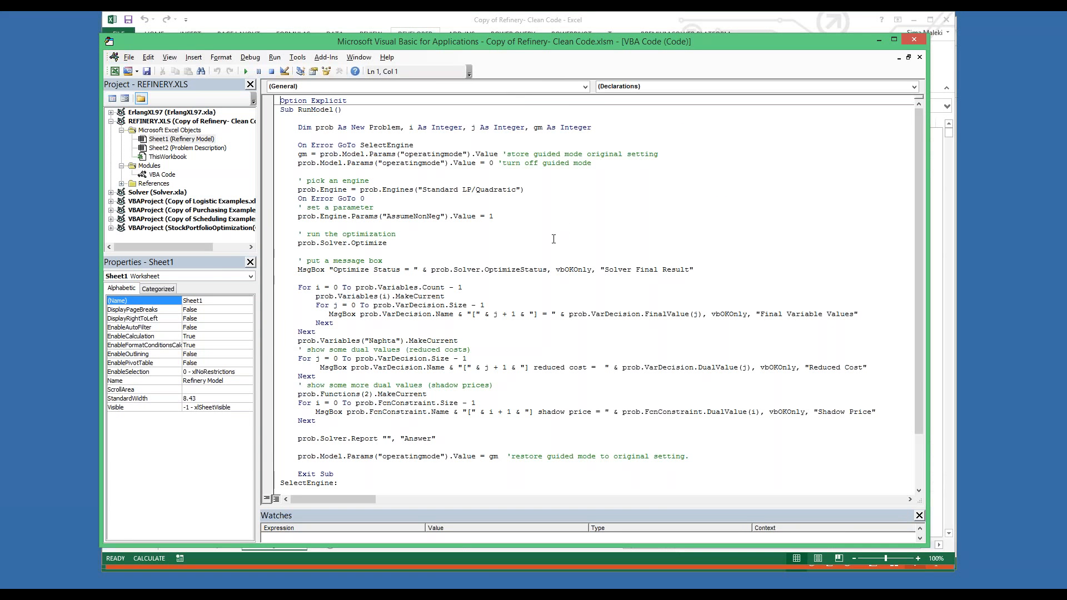
{"action": "left_click", "coordinate": [299, 127]}
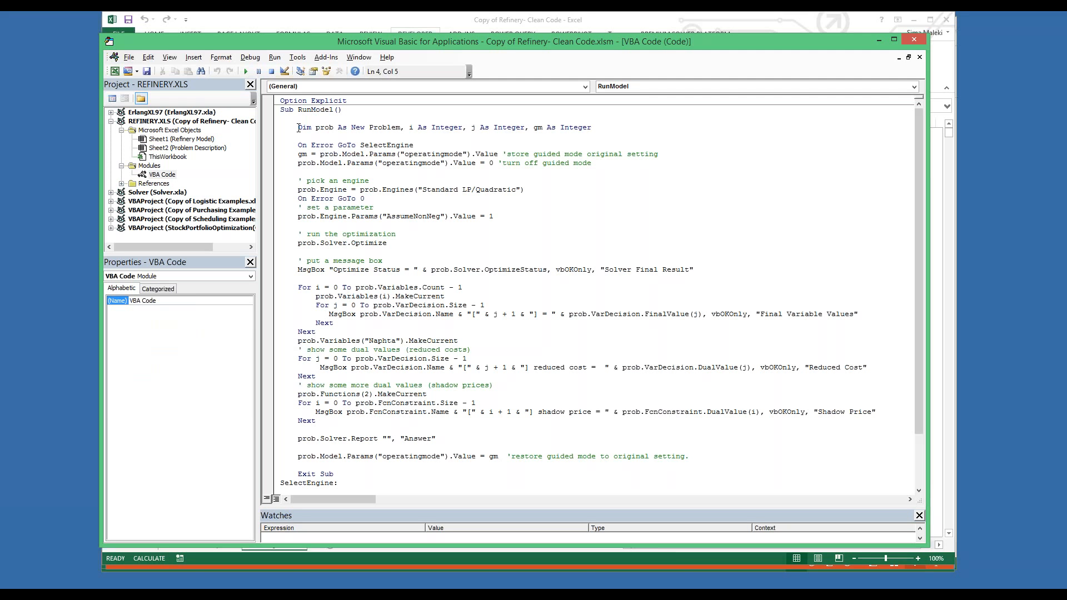
{"action": "left_click", "coordinate": [301, 181]}
{"action": "left_click", "coordinate": [301, 216]}
{"action": "left_click", "coordinate": [298, 242]}
Step: Examine RunModel's status message, final variable values loop, and Answer report line, and close the code editor
{"action": "left_click", "coordinate": [297, 270]}
{"action": "left_click", "coordinate": [299, 288]}
{"action": "left_click", "coordinate": [330, 315]}
{"action": "left_click", "coordinate": [297, 439]}
{"action": "left_click_drag", "start_coordinate": [732, 45], "coordinate": [692, 45]}
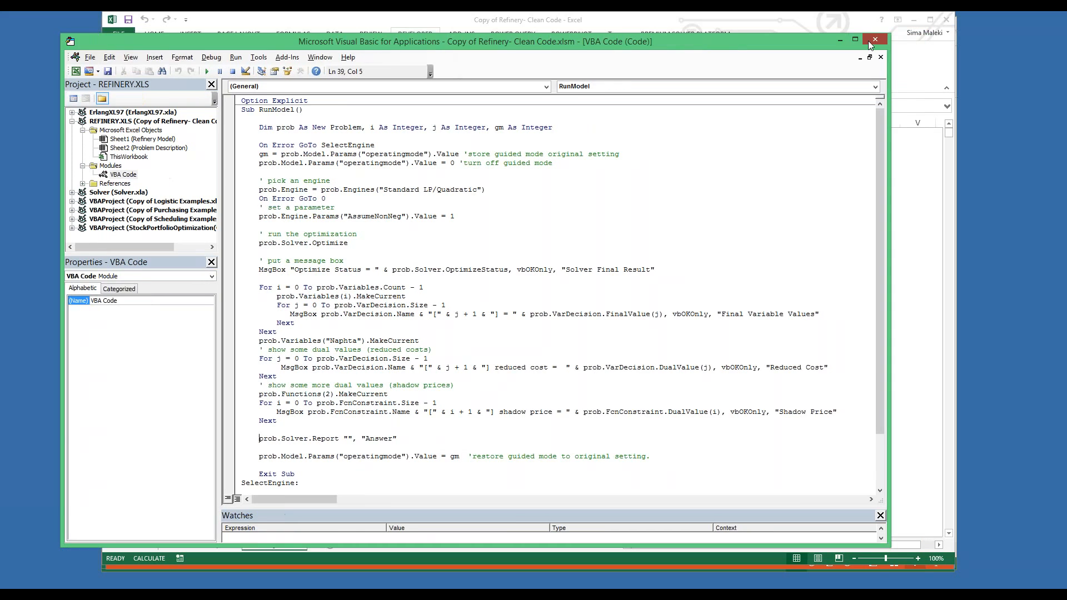
{"action": "left_click", "coordinate": [869, 41]}
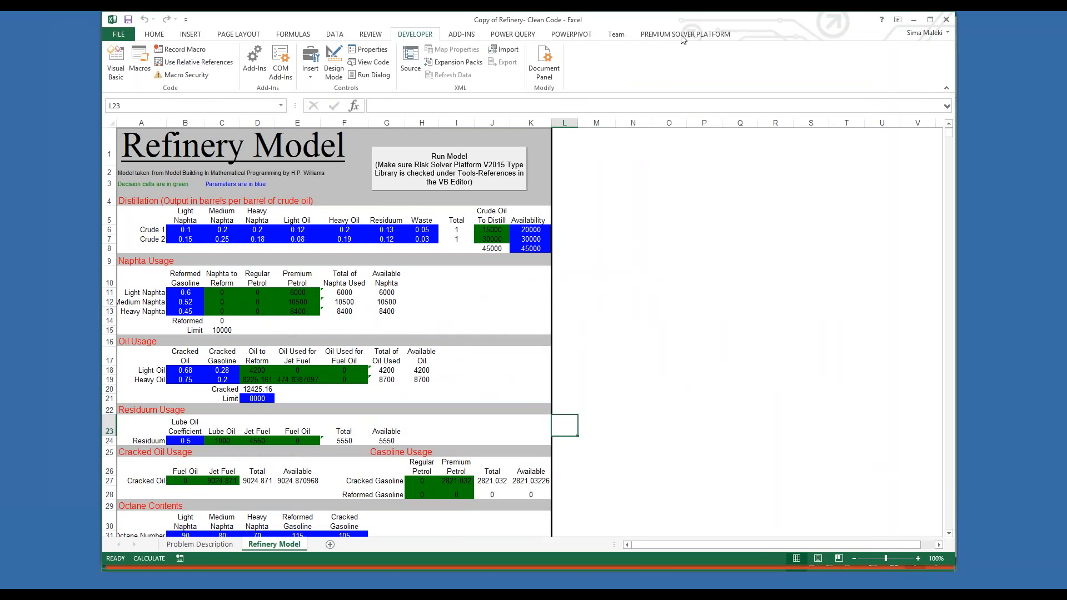
Step: Review the refinery model's objective, variables, and constraints in the Solver model specifications
{"action": "left_click", "coordinate": [683, 35]}
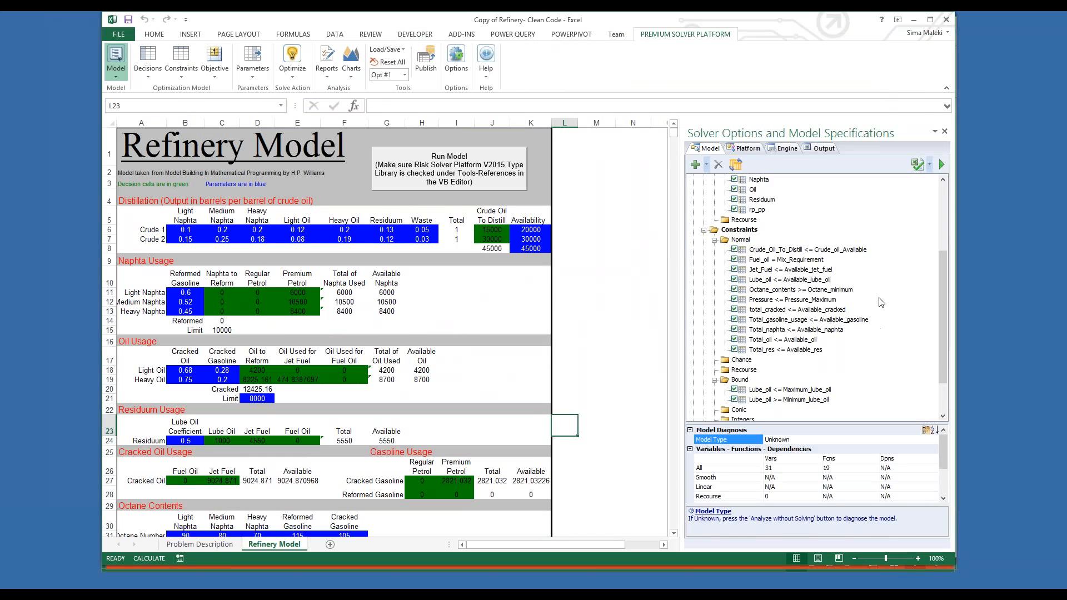
{"action": "left_click", "coordinate": [882, 270]}
{"action": "scroll", "coordinate": [882, 272], "scroll_direction": "up", "scroll_amount": 4}
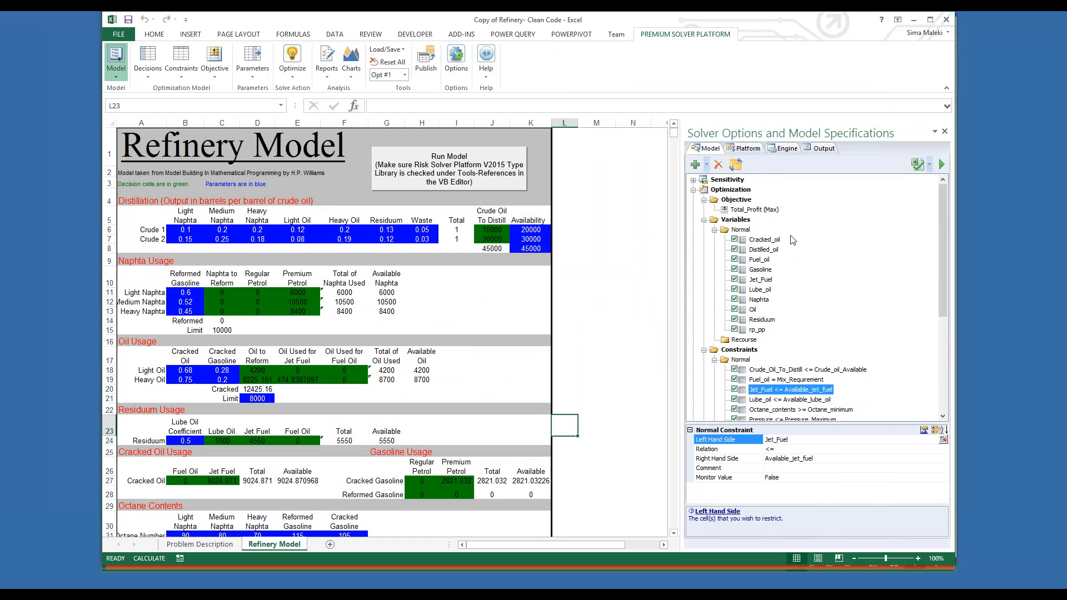
{"action": "scroll", "coordinate": [746, 247], "scroll_direction": "down", "scroll_amount": 5}
{"action": "scroll", "coordinate": [746, 247], "scroll_direction": "up", "scroll_amount": 5}
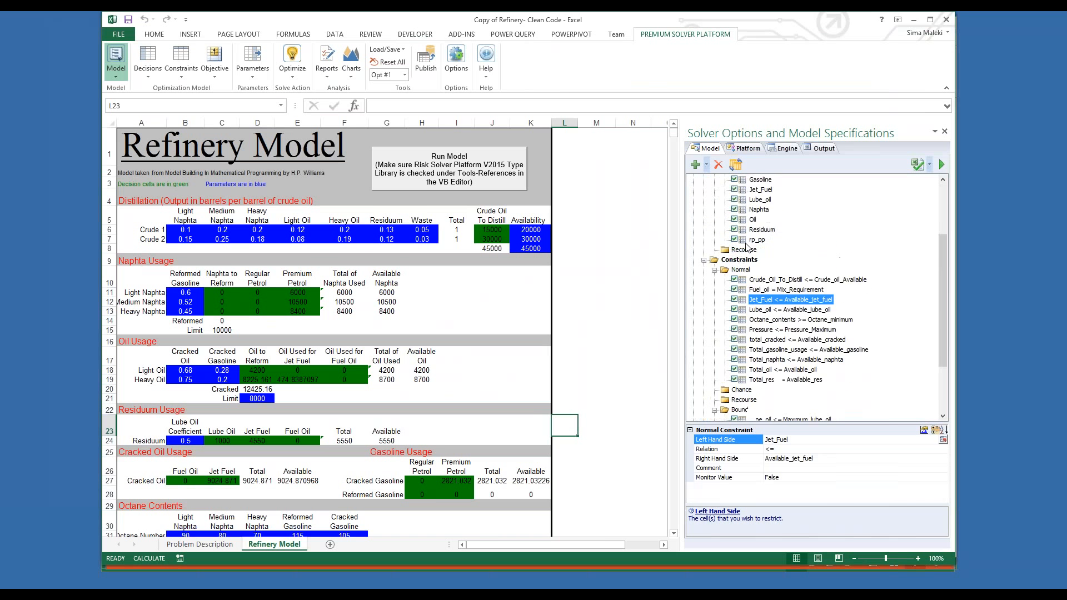
{"action": "left_click", "coordinate": [601, 247]}
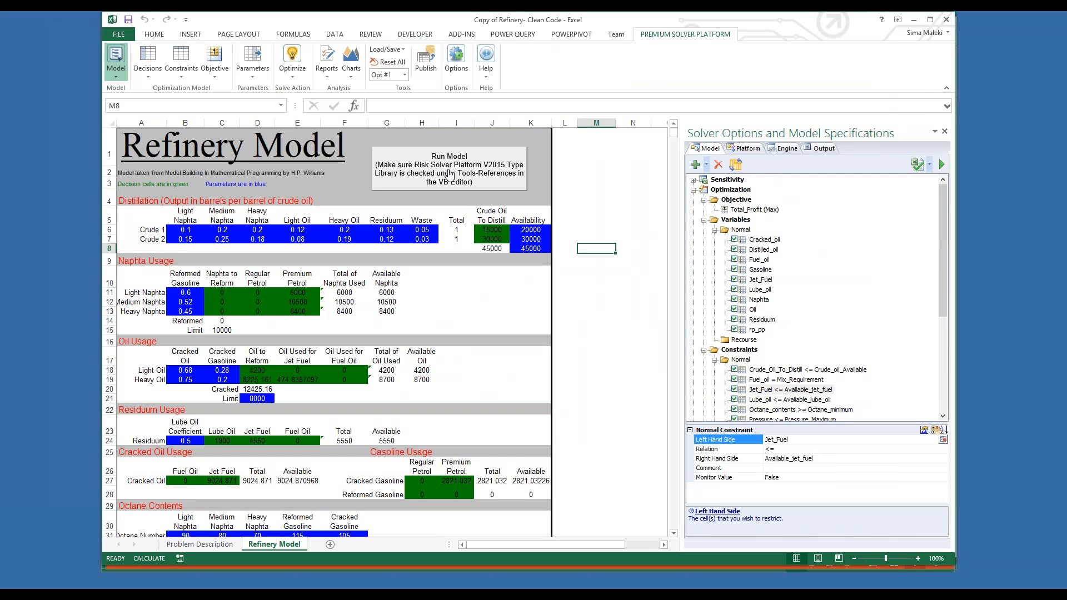
Step: Run the refinery model's macro, dismiss all its result messages, and open the generated answer report
{"action": "left_click", "coordinate": [450, 176]}
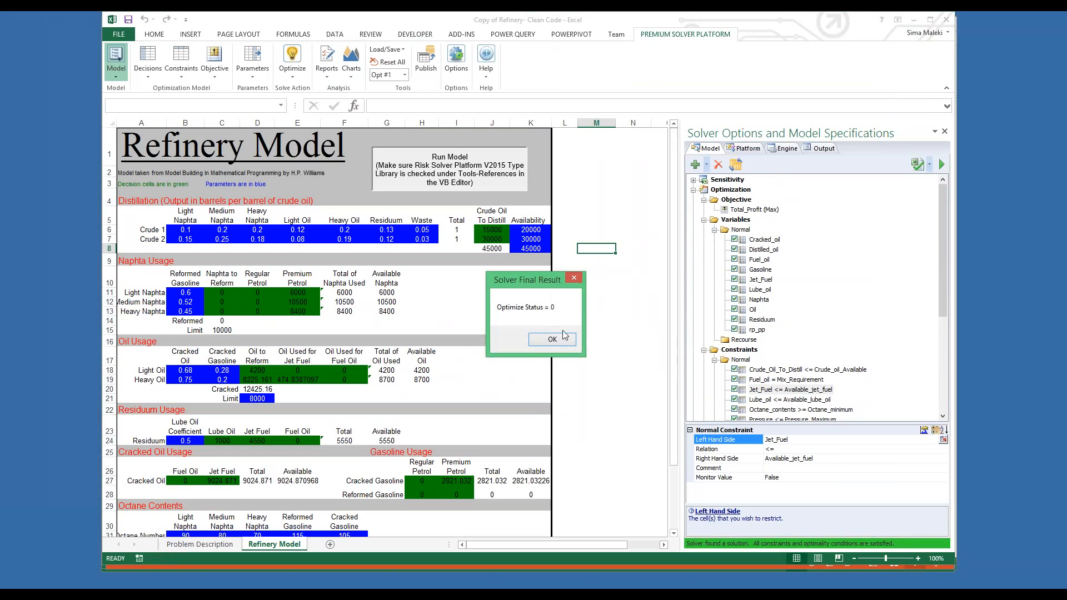
{"action": "left_click", "coordinate": [564, 344]}
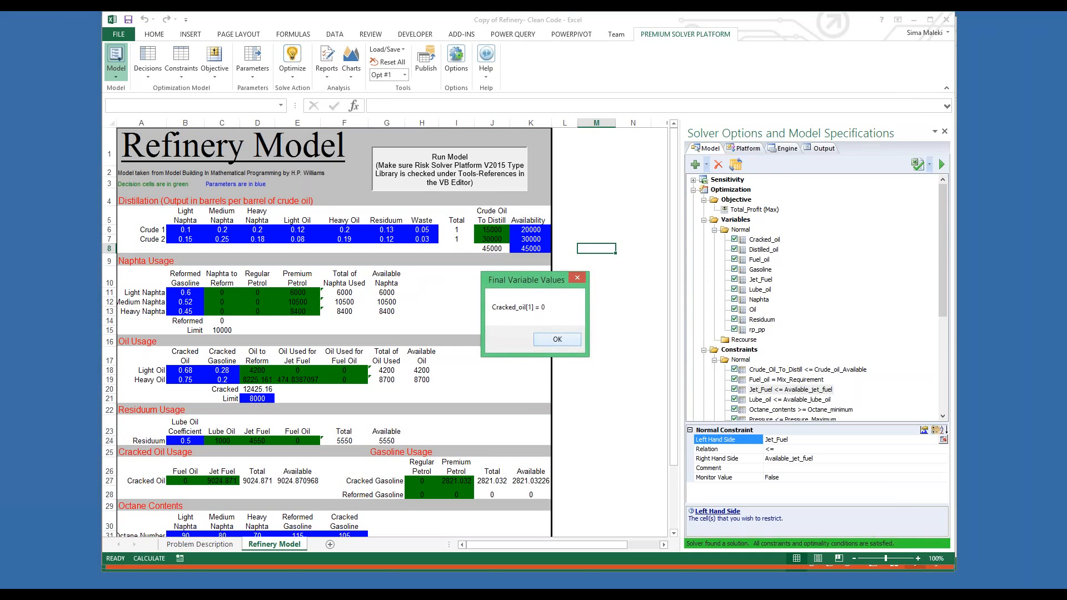
{"action": "key", "text": "Return"}
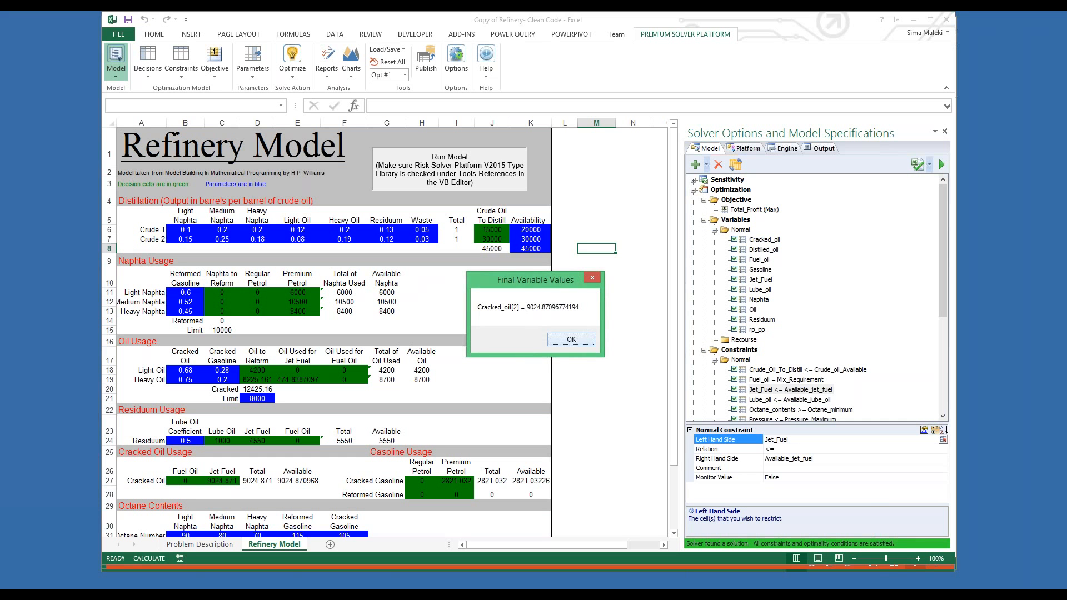
{"action": "key", "text": "Return"}
{"action": "key", "text": "Return"}
{"action": "key", "text": "Return"}
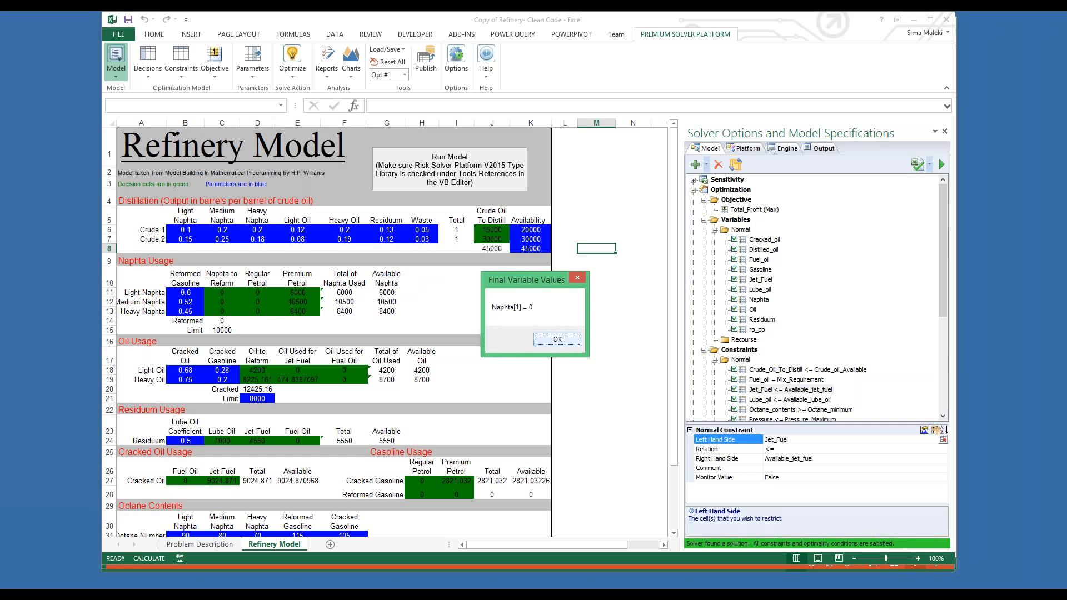
{"action": "key", "text": "Return"}
{"action": "key", "text": "Return"}
{"action": "key", "text": "Return"}
{"action": "key", "text": "Return"}
{"action": "key", "text": "Return"}
{"action": "key", "text": "Return"}
{"action": "key", "text": "Return"}
{"action": "key", "text": "Return"}
{"action": "key", "text": "Return"}
{"action": "key", "text": "Return"}
{"action": "key", "text": "Return"}
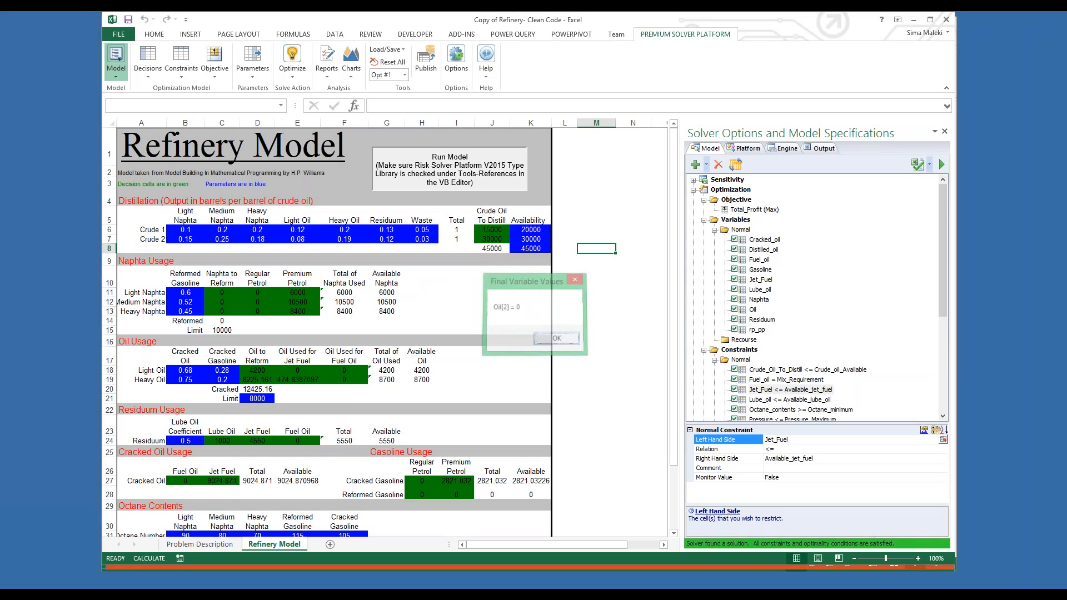
{"action": "key", "text": "Return"}
{"action": "key", "text": "Return"}
{"action": "key", "text": "Return"}
{"action": "key", "text": "Return"}
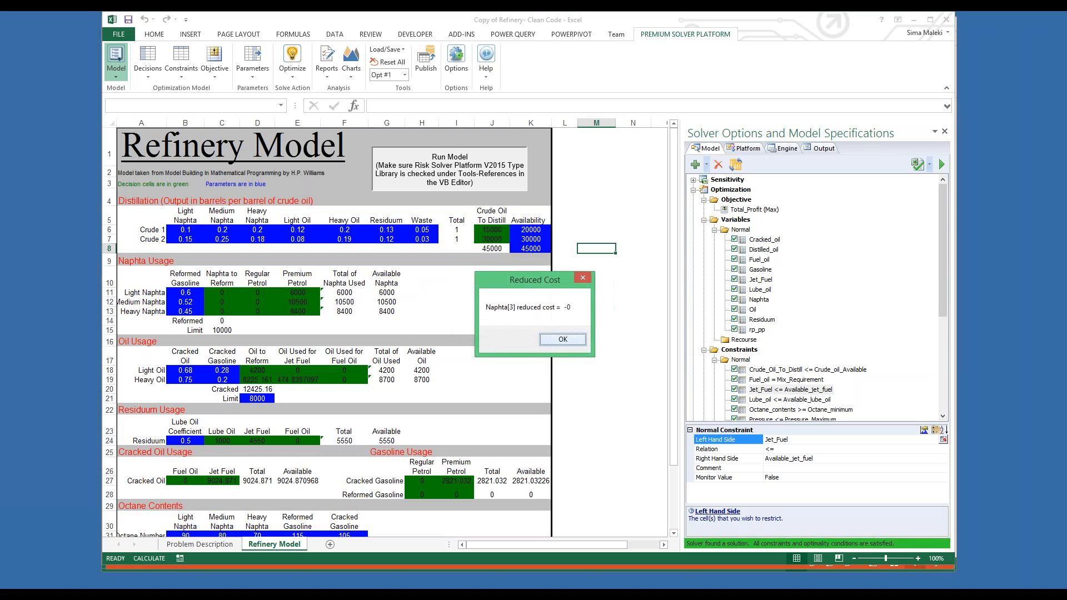
{"action": "key", "text": "Return"}
{"action": "key", "text": "Return"}
{"action": "key", "text": "Return"}
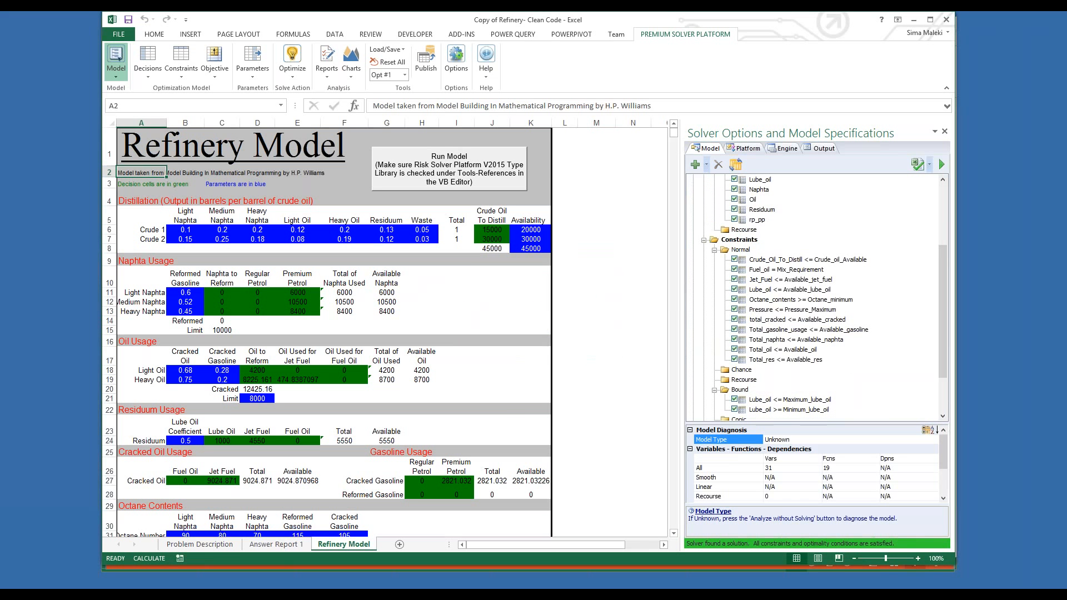
{"action": "left_click", "coordinate": [264, 545]}
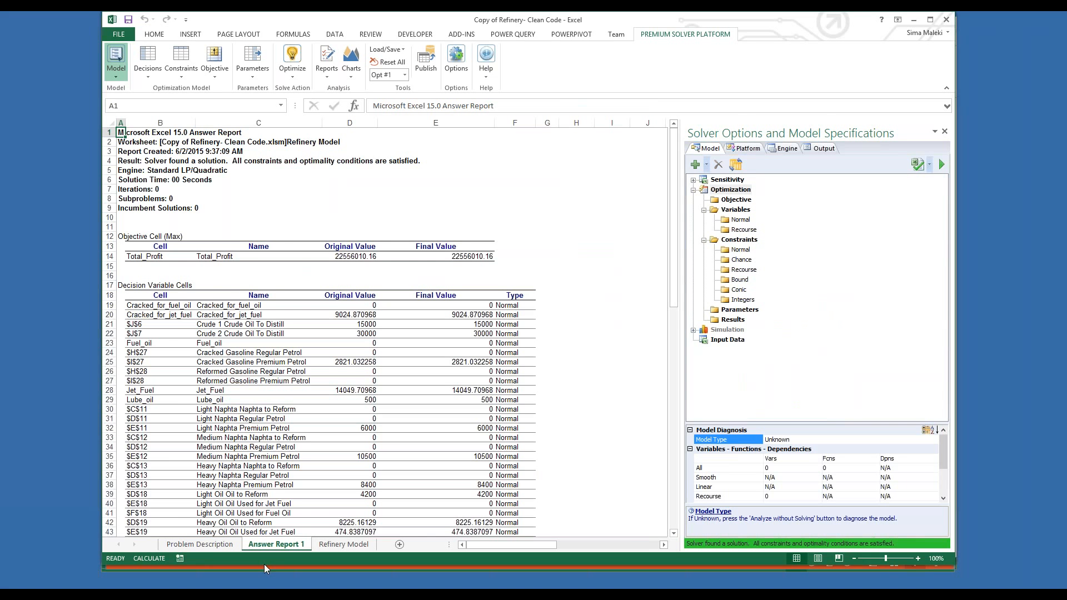
Step: Return to the PowerPoint slide show and advance to the Frontline Solvers Optimization Software slide
{"action": "mouse_move", "coordinate": [80, 588]}
{"action": "left_click", "coordinate": [80, 540]}
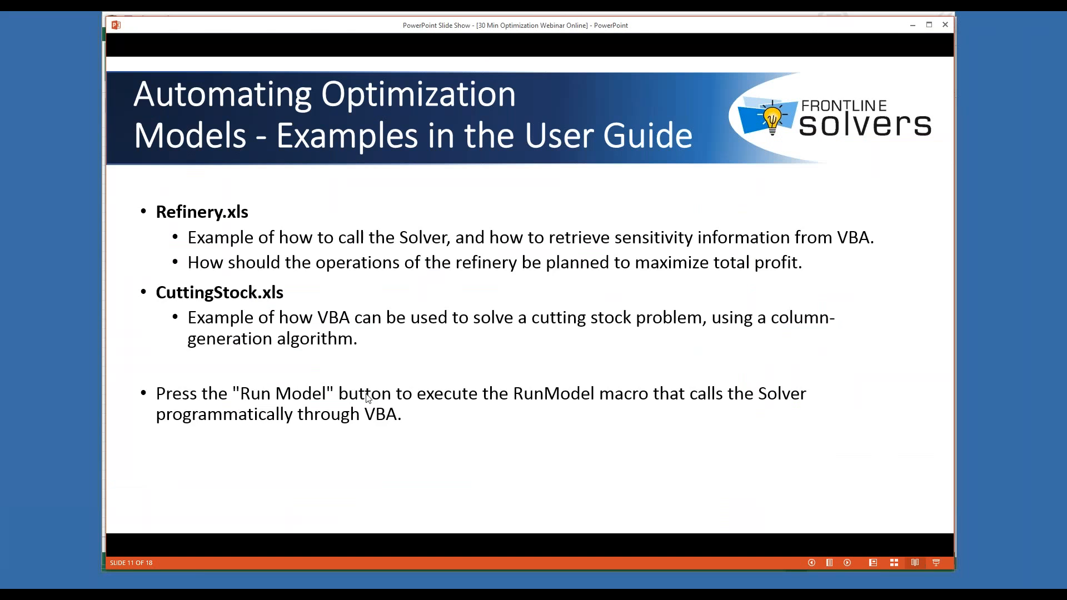
{"action": "left_click", "coordinate": [367, 396]}
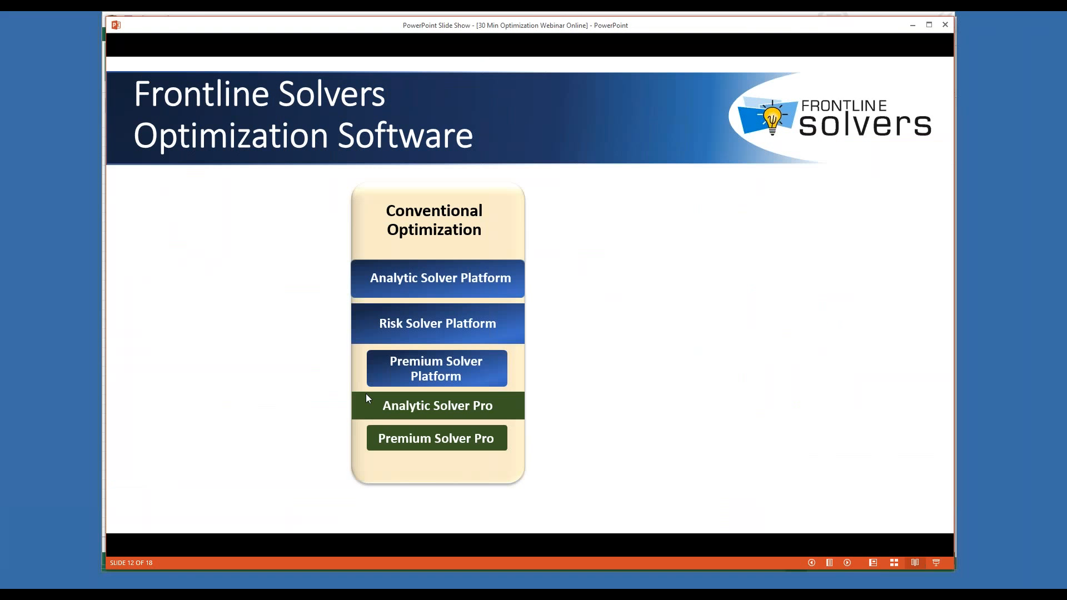